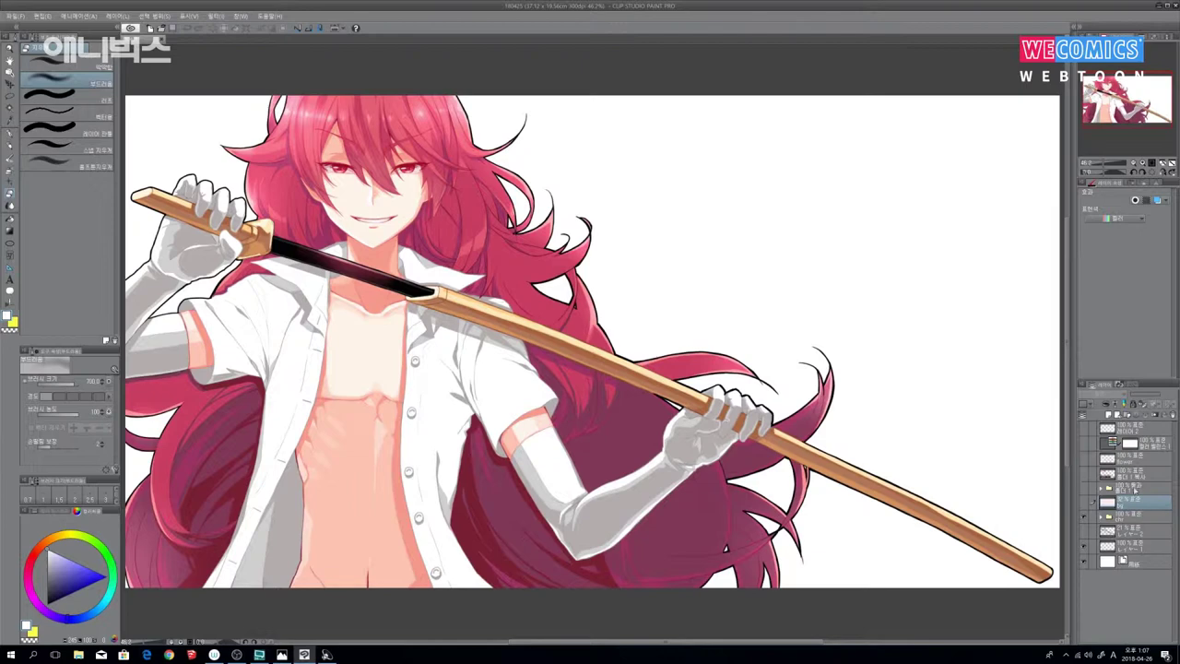
Step: Duplicate the chr folder, merge the copy into a single layer, and toggle its visibility to check it
{"action": "left_click", "coordinate": [1133, 518]}
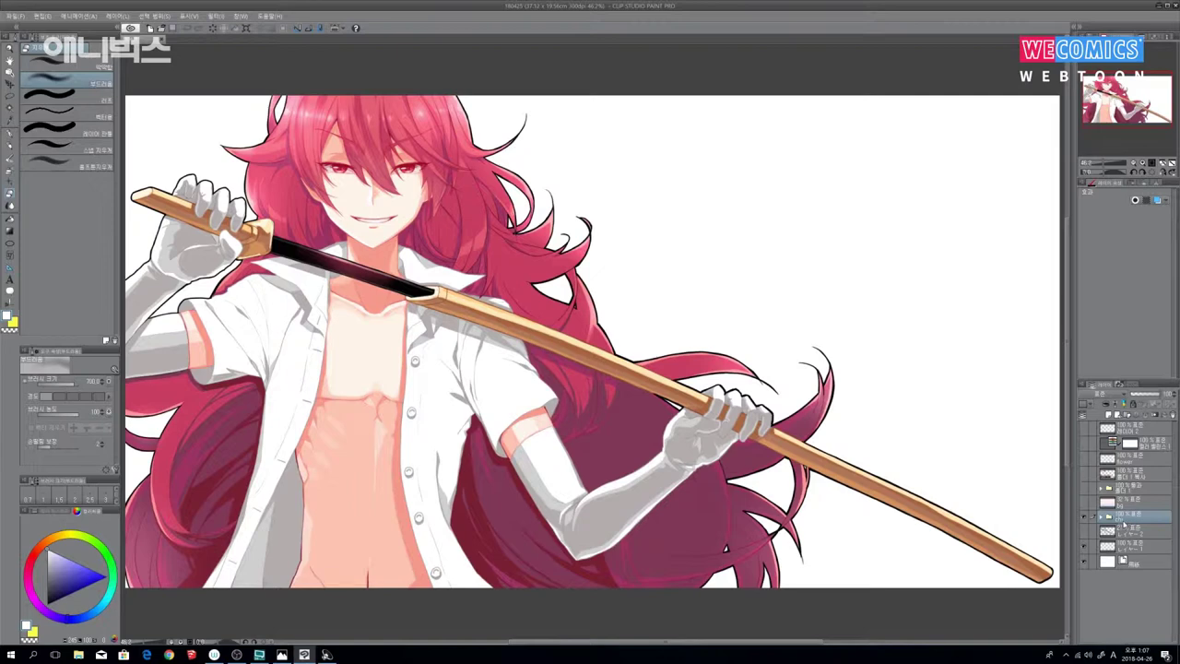
{"action": "right_click", "coordinate": [1122, 522]}
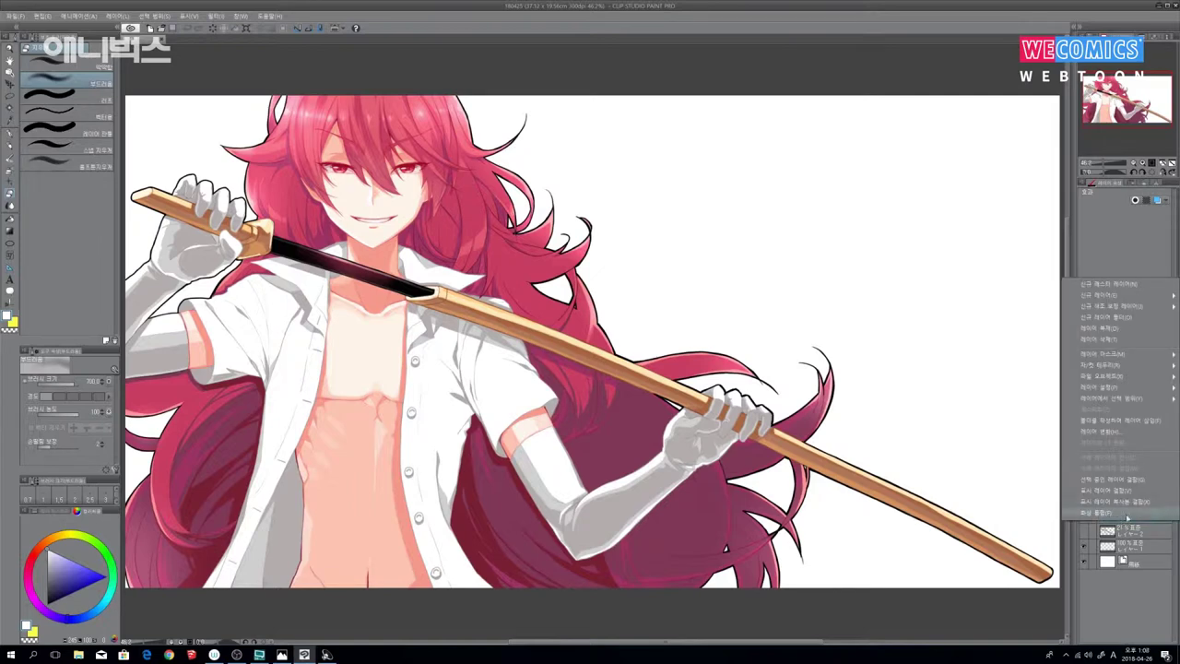
{"action": "left_click", "coordinate": [1140, 330]}
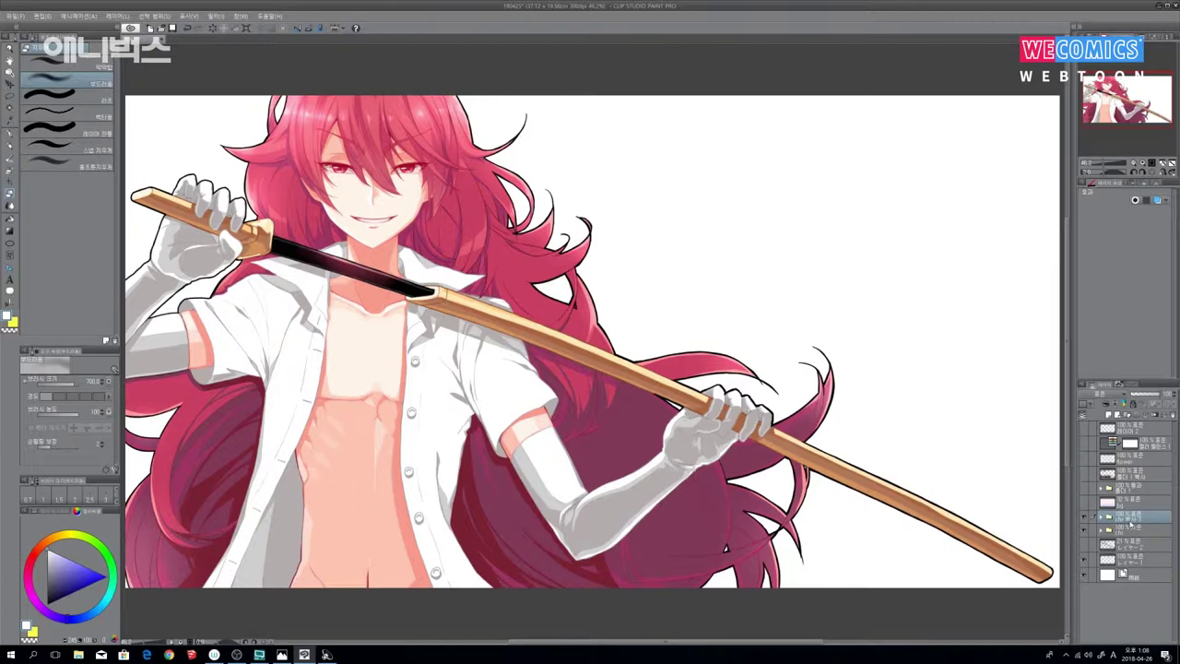
{"action": "right_click", "coordinate": [1130, 523]}
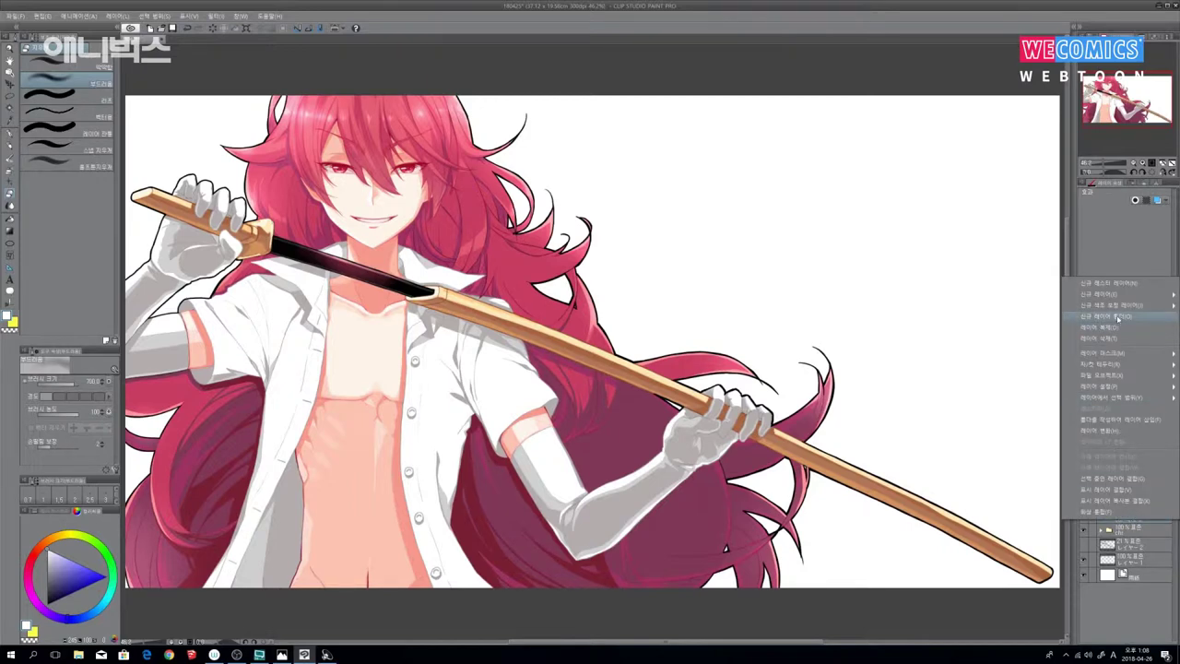
{"action": "mouse_move", "coordinate": [1116, 364]}
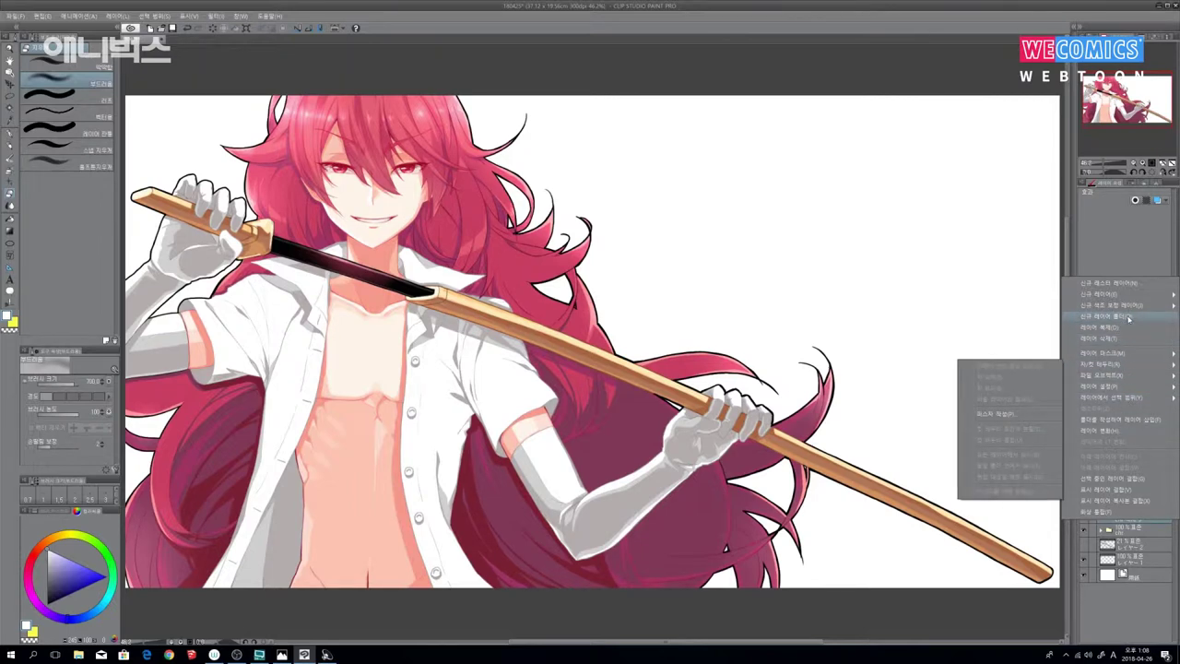
{"action": "left_click", "coordinate": [1123, 483]}
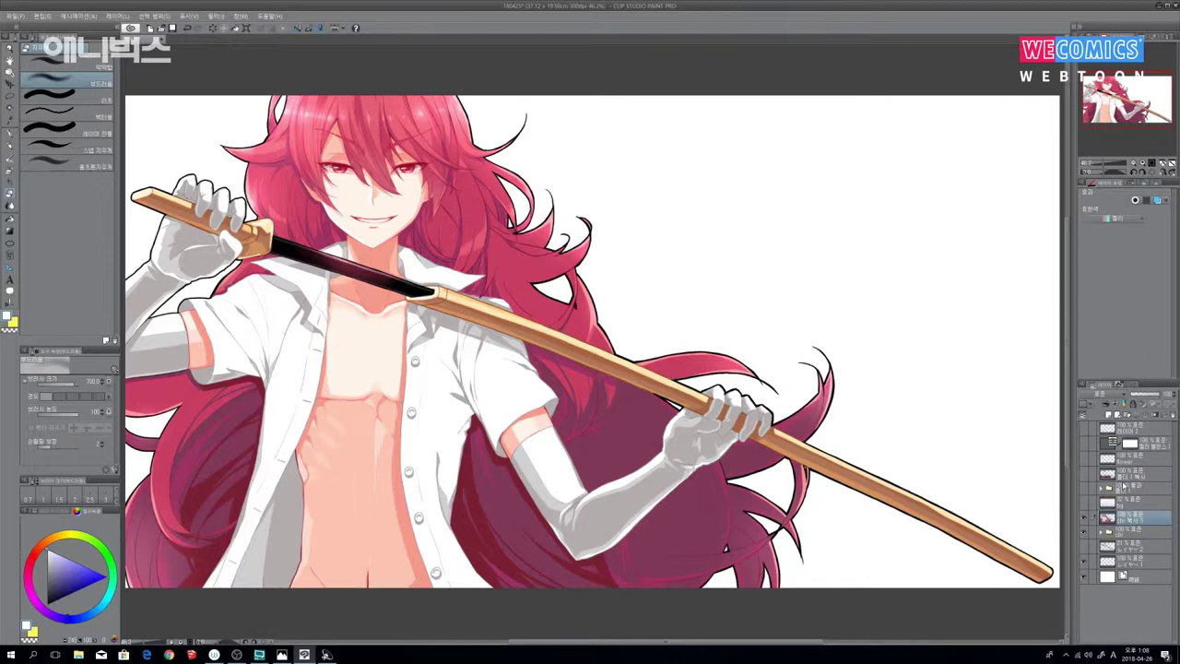
{"action": "left_click", "coordinate": [1085, 519]}
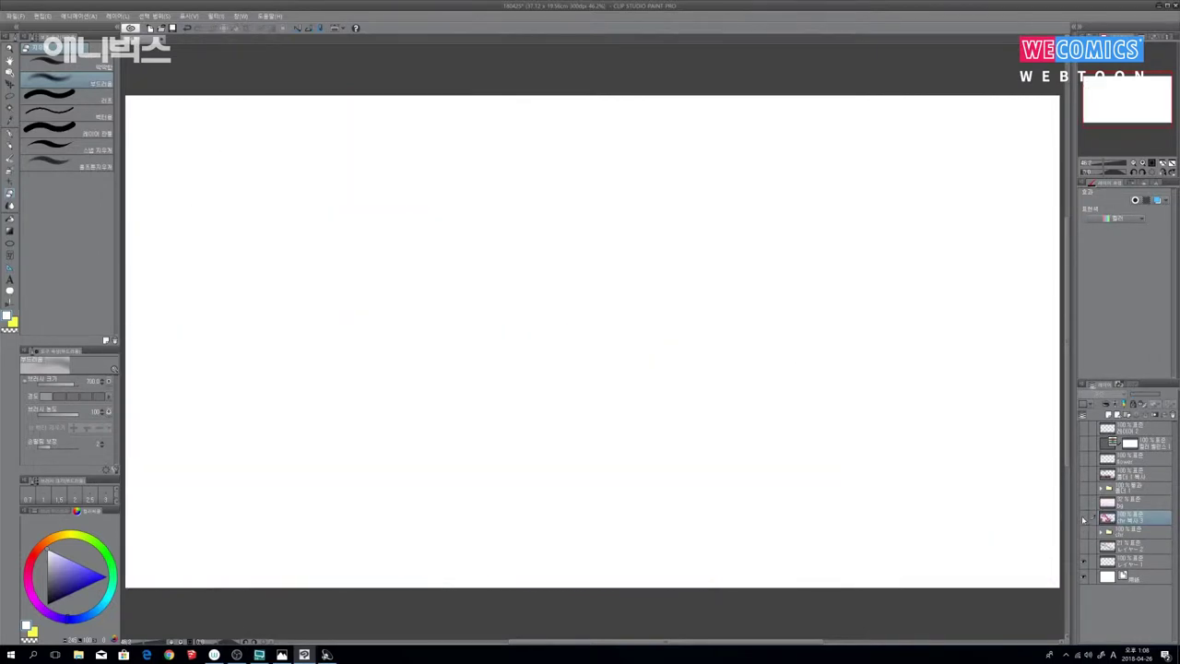
{"action": "left_click", "coordinate": [1086, 519]}
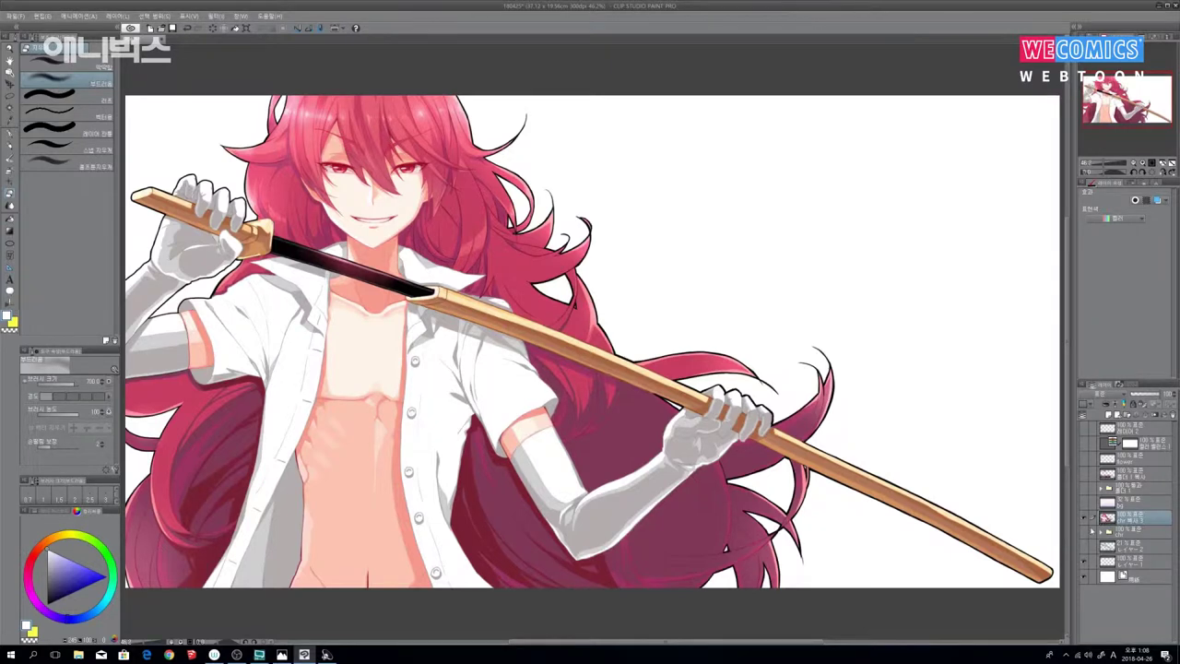
Step: Lock the transparent pixels of the merged chr copy and set its blending mode to Multiply (곱하기)
{"action": "left_click", "coordinate": [1143, 408]}
{"action": "left_click", "coordinate": [1117, 398]}
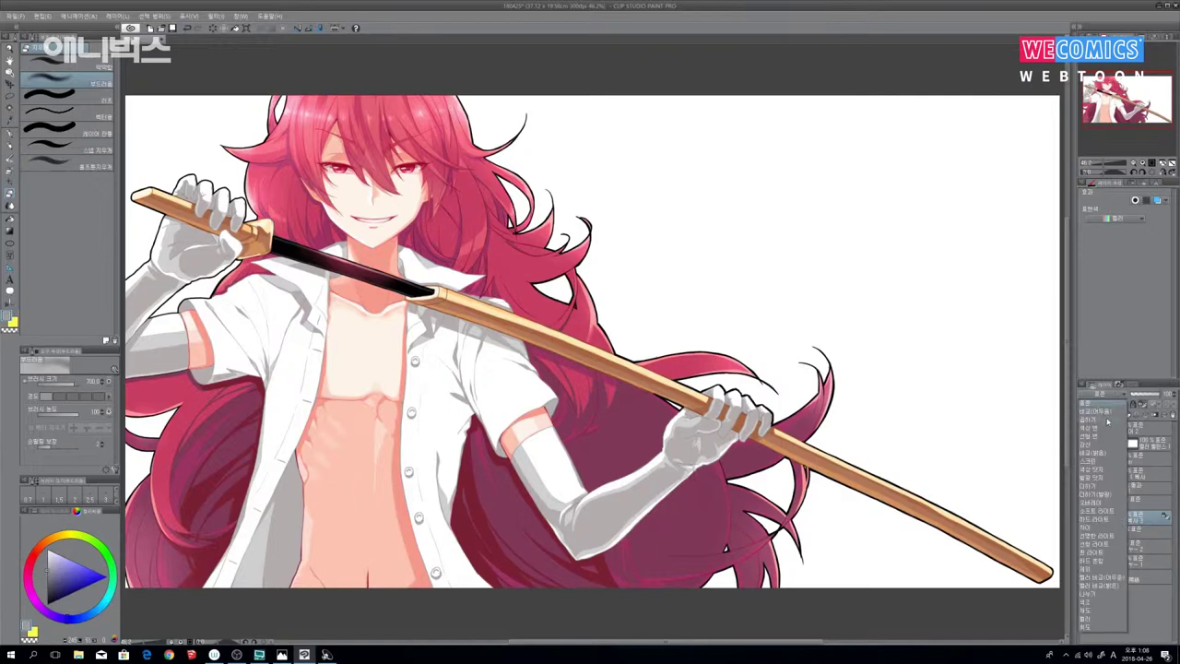
{"action": "left_click", "coordinate": [1106, 421]}
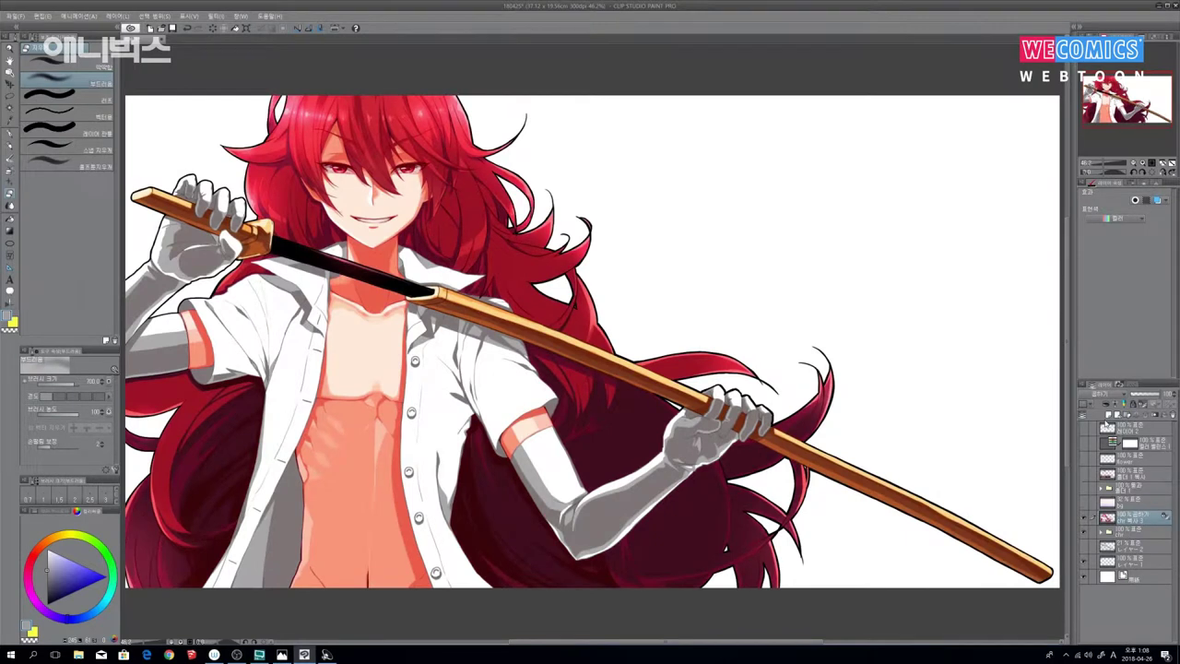
Step: Hide the original chr folder and paint the merged copy's whole silhouette light pinkish grey with a large pen
{"action": "left_click", "coordinate": [51, 562]}
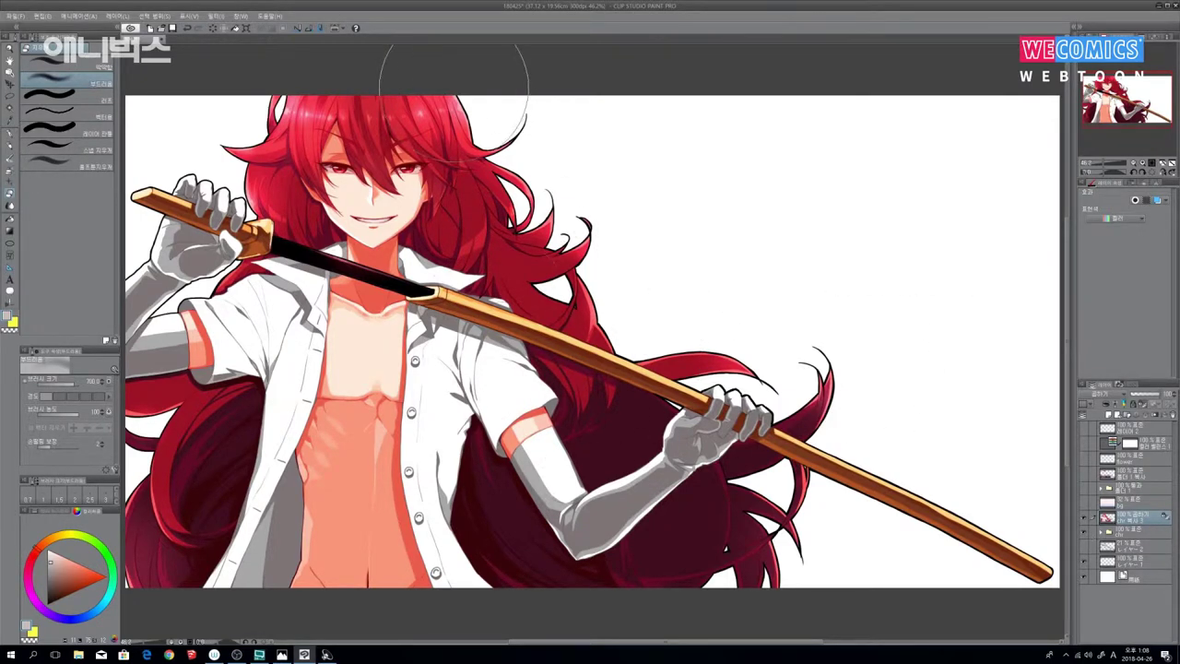
{"action": "key", "text": "p"}
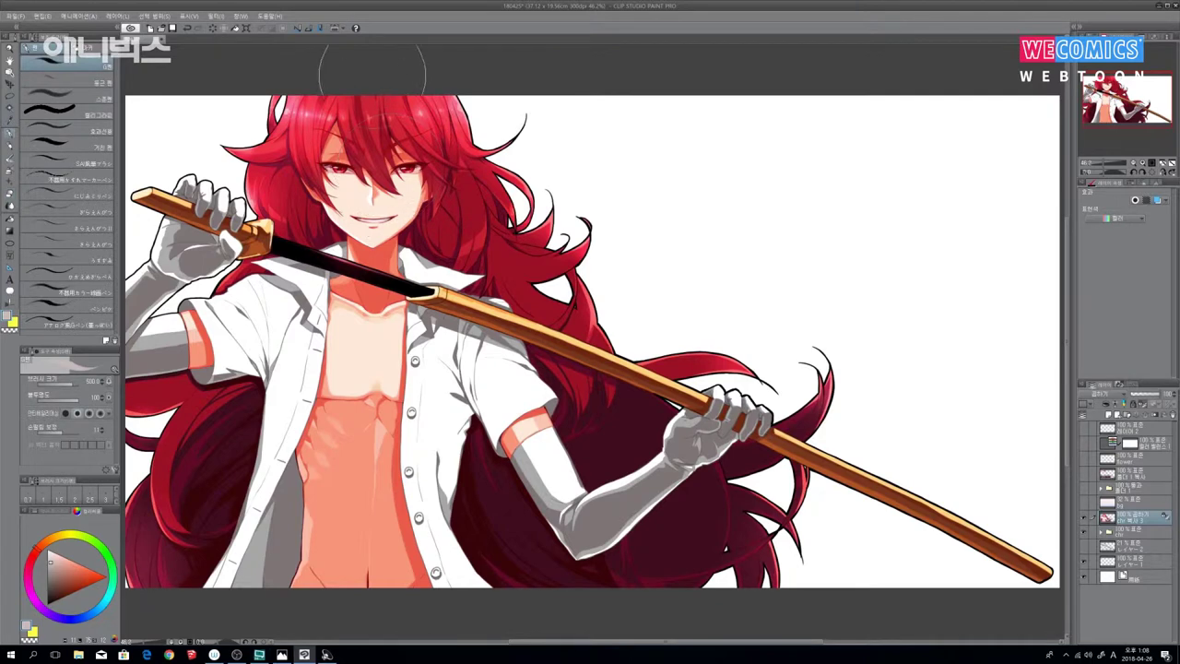
{"action": "mouse_move", "coordinate": [442, 94]}
{"action": "left_mouse_down"}
{"action": "mouse_move", "coordinate": [360, 193]}
{"action": "mouse_move", "coordinate": [229, 205]}
{"action": "mouse_move", "coordinate": [247, 274]}
{"action": "mouse_move", "coordinate": [461, 263]}
{"action": "left_mouse_up"}
{"action": "mouse_move", "coordinate": [554, 167]}
{"action": "left_mouse_down"}
{"action": "mouse_move", "coordinate": [360, 451]}
{"action": "mouse_move", "coordinate": [662, 244]}
{"action": "mouse_move", "coordinate": [574, 389]}
{"action": "mouse_move", "coordinate": [705, 278]}
{"action": "left_mouse_up"}
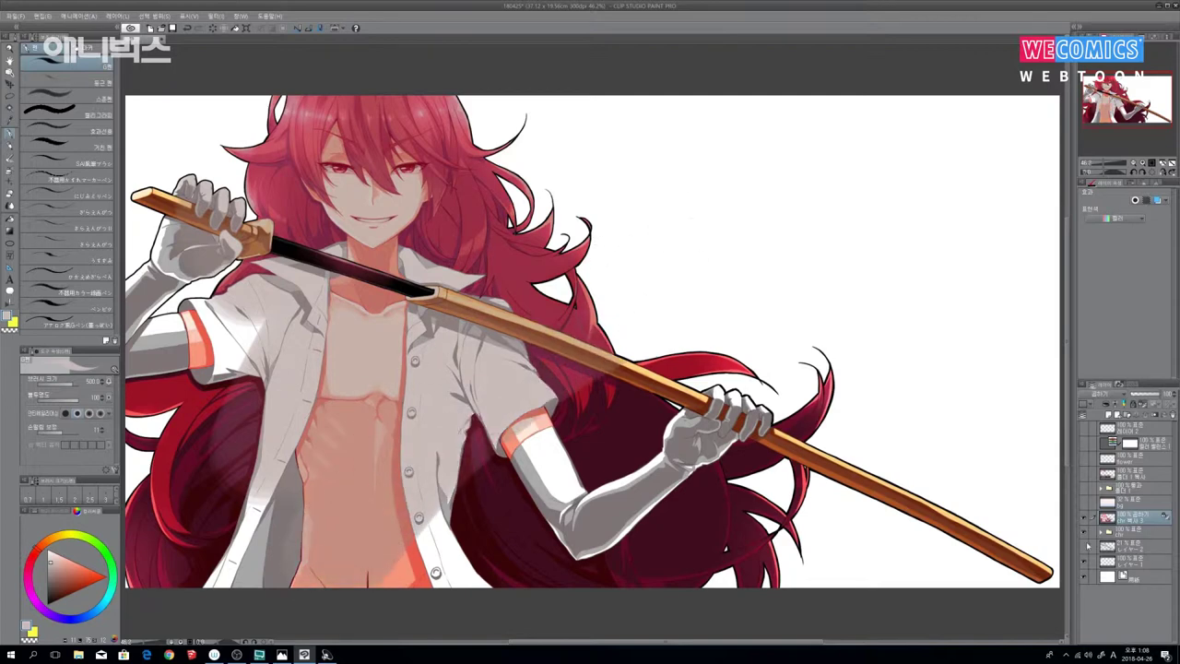
{"action": "left_click", "coordinate": [1084, 531]}
{"action": "mouse_move", "coordinate": [516, 314]}
{"action": "left_mouse_down"}
{"action": "mouse_move", "coordinate": [468, 550]}
{"action": "mouse_move", "coordinate": [676, 461]}
{"action": "mouse_move", "coordinate": [668, 581]}
{"action": "mouse_move", "coordinate": [1133, 492]}
{"action": "mouse_move", "coordinate": [1051, 562]}
{"action": "left_mouse_up"}
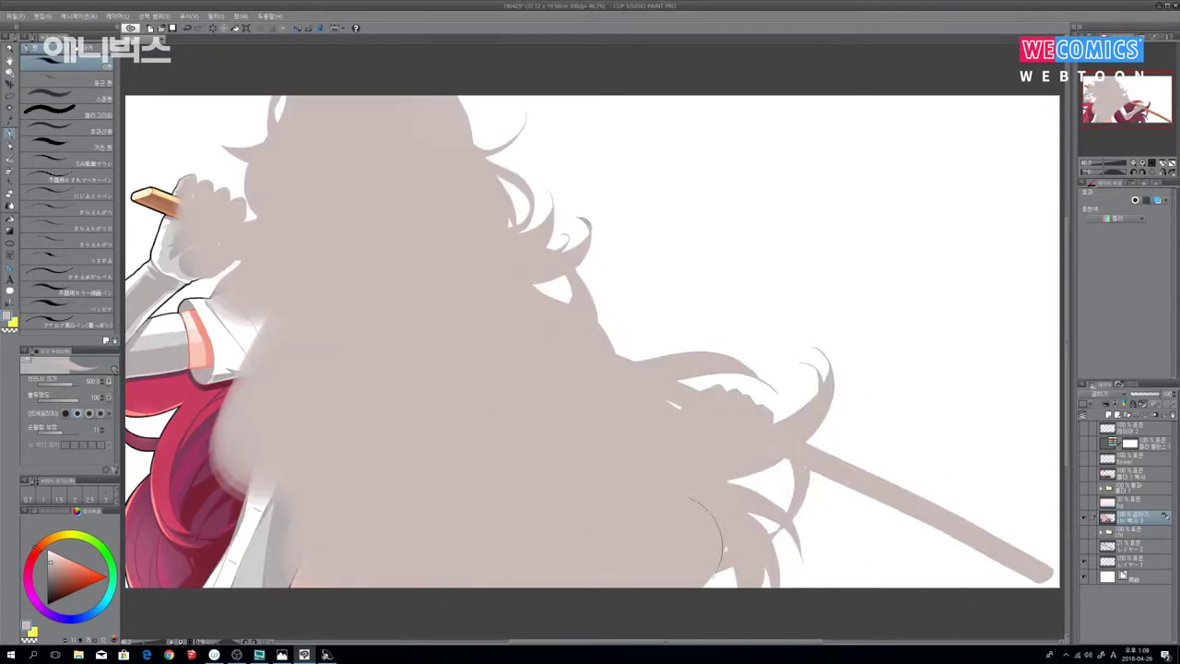
{"action": "mouse_move", "coordinate": [522, 482]}
{"action": "left_mouse_down"}
{"action": "mouse_move", "coordinate": [361, 349]}
{"action": "mouse_move", "coordinate": [215, 487]}
{"action": "mouse_move", "coordinate": [311, 262]}
{"action": "mouse_move", "coordinate": [248, 164]}
{"action": "mouse_move", "coordinate": [189, 198]}
{"action": "mouse_move", "coordinate": [148, 184]}
{"action": "mouse_move", "coordinate": [183, 148]}
{"action": "mouse_move", "coordinate": [164, 205]}
{"action": "left_mouse_up"}
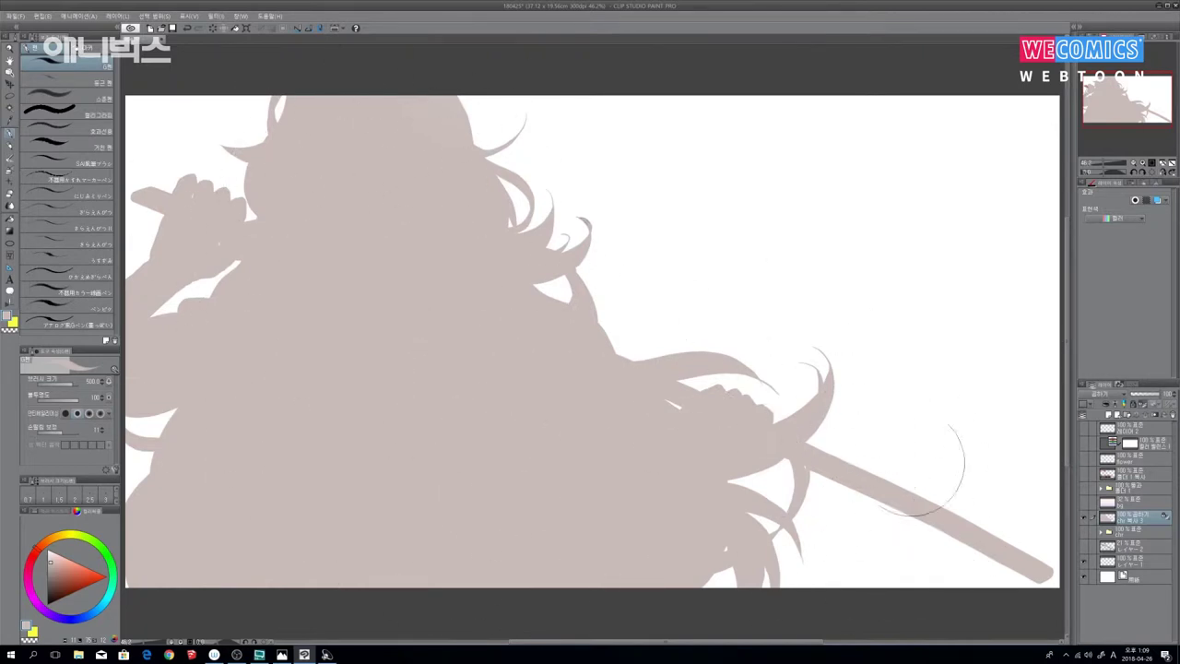
Step: Reduce the pen size to 70 and paint over the leftover specks around the upper body and the raised sword hand
{"action": "scroll", "coordinate": [995, 499], "scroll_direction": "up", "scroll_amount": 2}
{"action": "left_click_drag", "start_coordinate": [328, 307], "coordinate": [842, 415]}
{"action": "scroll", "coordinate": [842, 415], "scroll_direction": "up", "scroll_amount": 5}
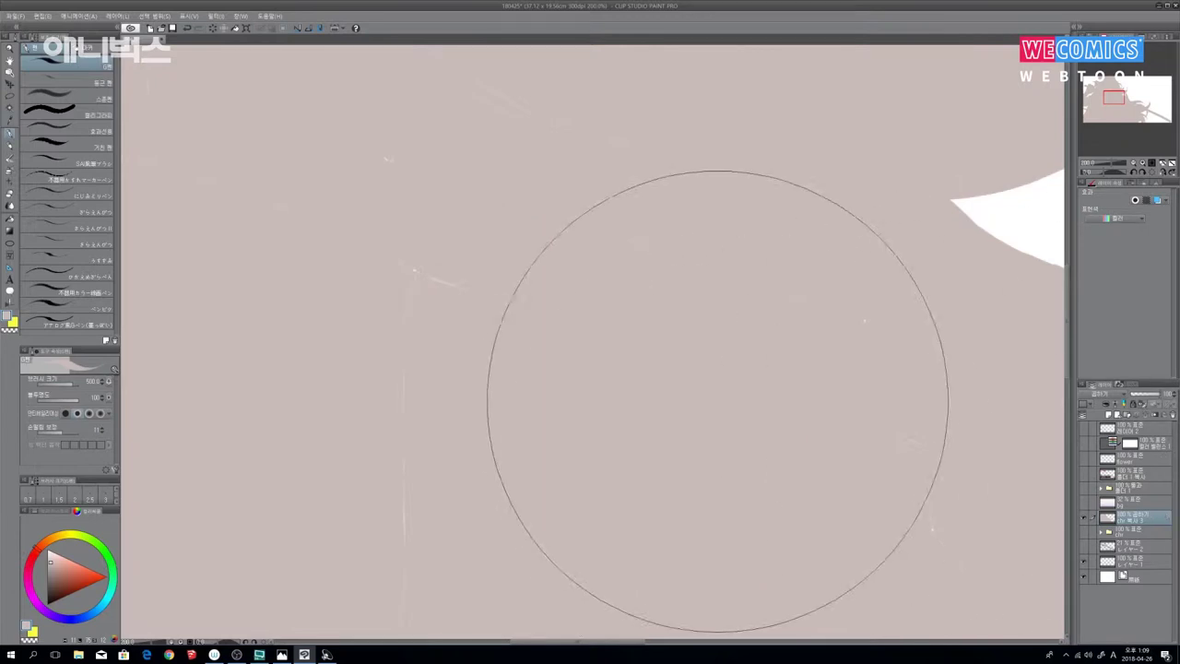
{"action": "key", "text": "["}
{"action": "key", "text": "["}
{"action": "key", "text": "["}
{"action": "key", "text": "["}
{"action": "key", "text": "["}
{"action": "key", "text": "["}
{"action": "key", "text": "["}
{"action": "key", "text": "["}
{"action": "key", "text": "["}
{"action": "key", "text": "["}
{"action": "mouse_move", "coordinate": [480, 300]}
{"action": "left_mouse_down"}
{"action": "mouse_move", "coordinate": [388, 260]}
{"action": "mouse_move", "coordinate": [646, 387]}
{"action": "left_mouse_up"}
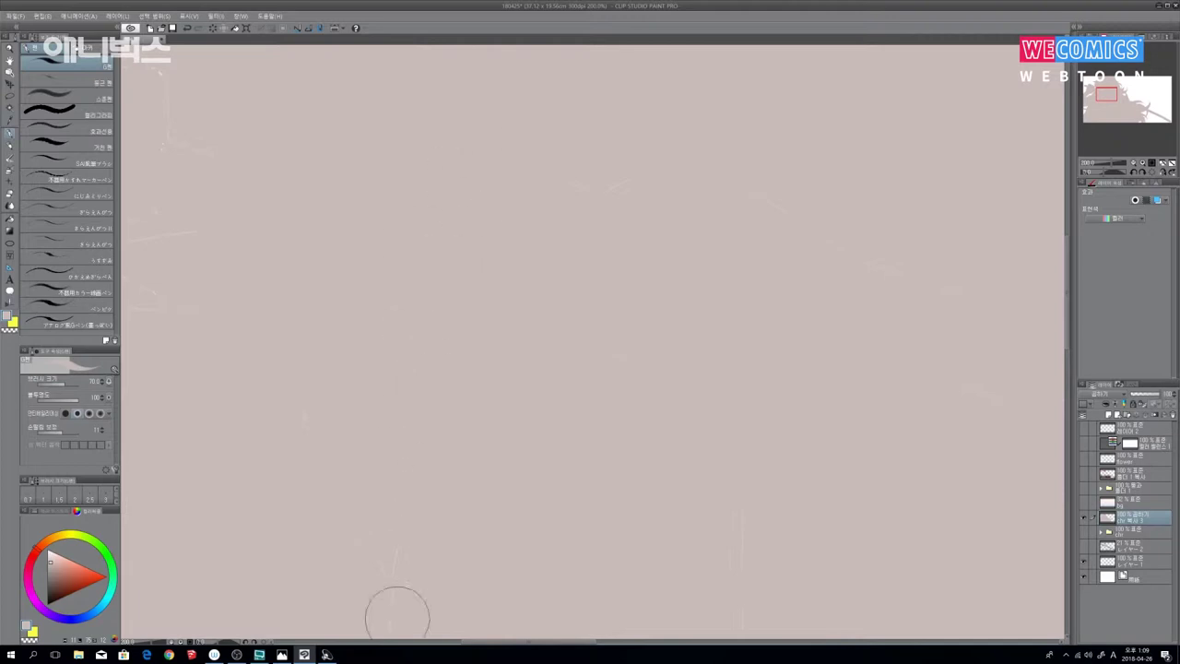
{"action": "mouse_move", "coordinate": [239, 254]}
{"action": "left_mouse_down"}
{"action": "mouse_move", "coordinate": [543, 377]}
{"action": "mouse_move", "coordinate": [605, 377]}
{"action": "mouse_move", "coordinate": [600, 415]}
{"action": "mouse_move", "coordinate": [713, 446]}
{"action": "left_mouse_up"}
{"action": "left_click_drag", "start_coordinate": [462, 377], "coordinate": [447, 267]}
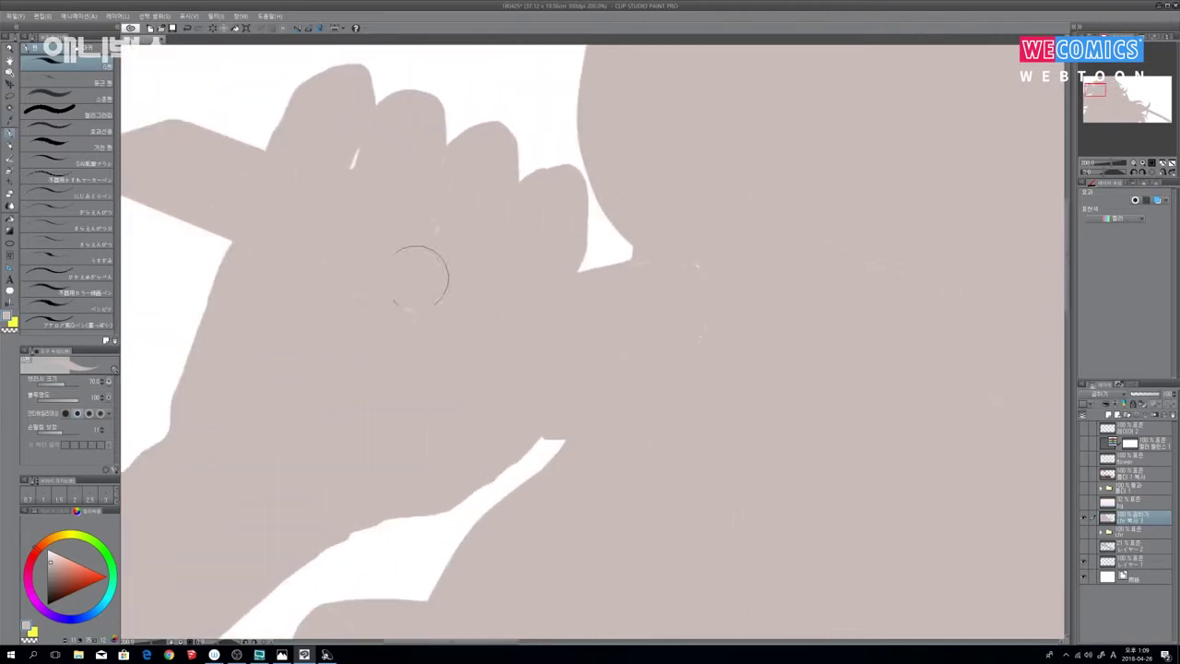
{"action": "left_click_drag", "start_coordinate": [370, 164], "coordinate": [432, 182]}
{"action": "left_click_drag", "start_coordinate": [581, 311], "coordinate": [672, 275]}
{"action": "left_click_drag", "start_coordinate": [744, 378], "coordinate": [897, 55]}
{"action": "left_click_drag", "start_coordinate": [499, 332], "coordinate": [458, 379]}
{"action": "left_click_drag", "start_coordinate": [387, 609], "coordinate": [462, 326]}
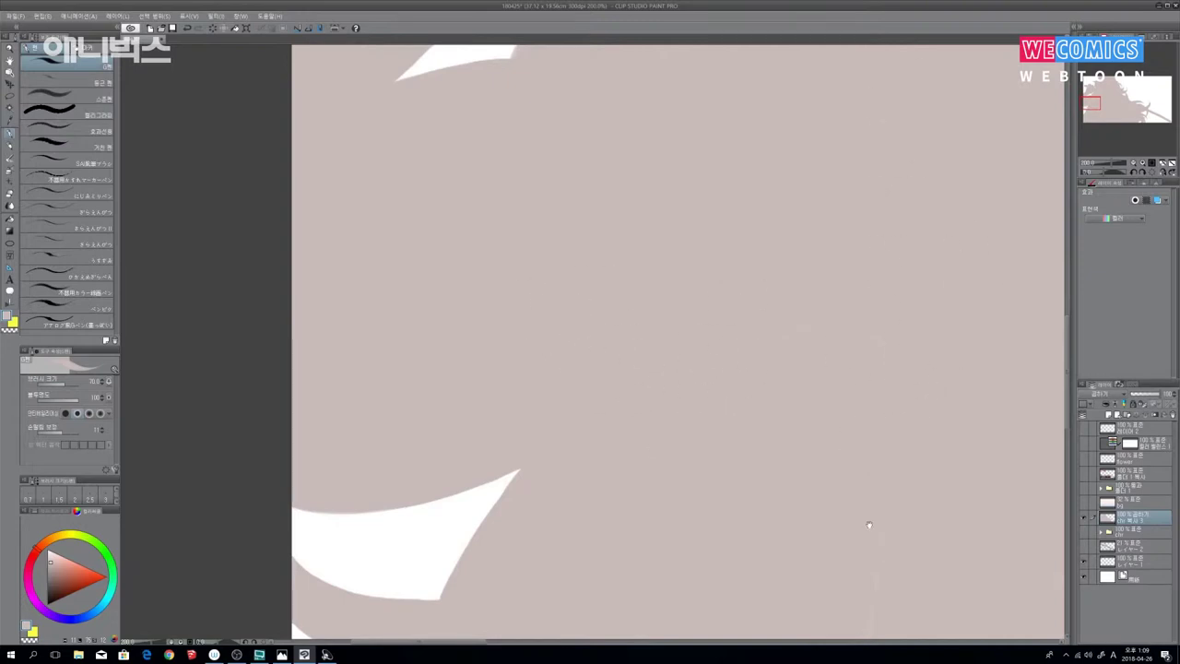
Step: Paint over the remaining light specks across the lower body and hair, and toward the hand on the scabbard
{"action": "left_click_drag", "start_coordinate": [869, 525], "coordinate": [797, 280]}
{"action": "left_click_drag", "start_coordinate": [719, 488], "coordinate": [729, 245]}
{"action": "left_click_drag", "start_coordinate": [903, 376], "coordinate": [677, 319]}
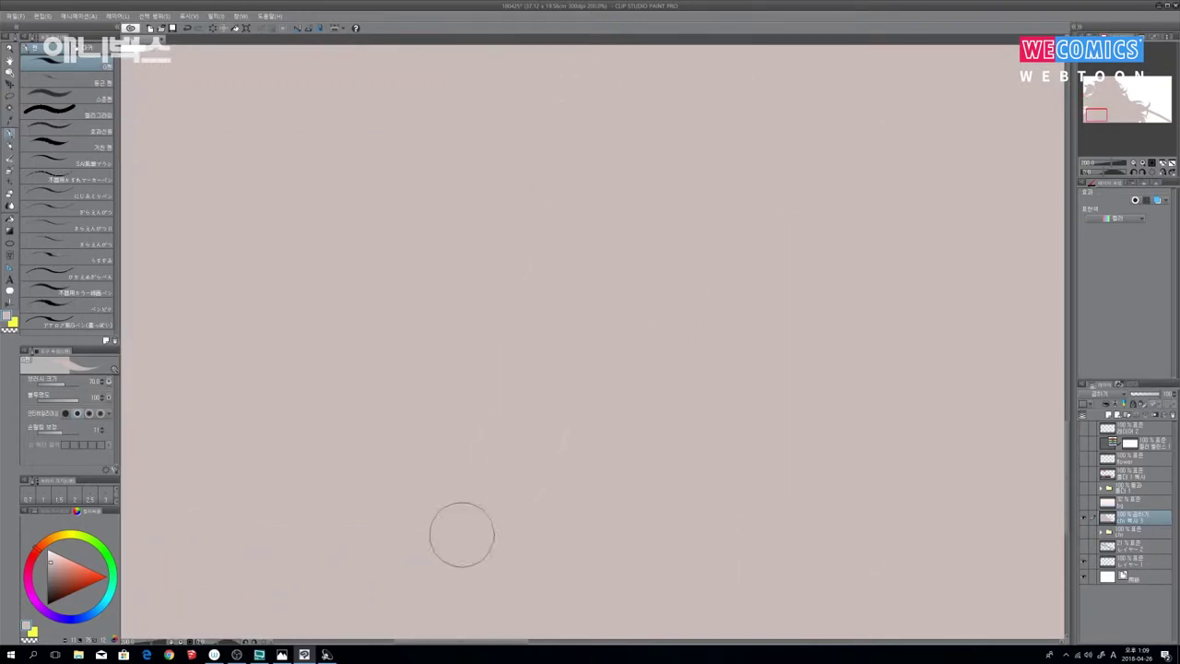
{"action": "left_click_drag", "start_coordinate": [908, 626], "coordinate": [816, 403]}
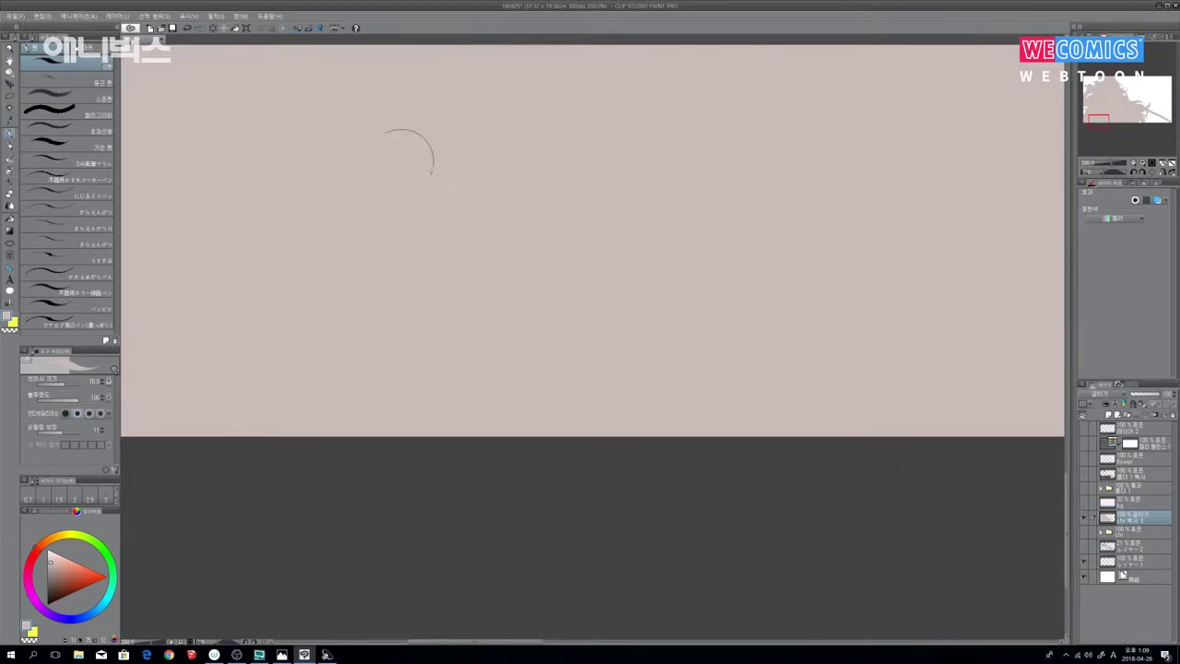
{"action": "left_click_drag", "start_coordinate": [710, 481], "coordinate": [644, 27]}
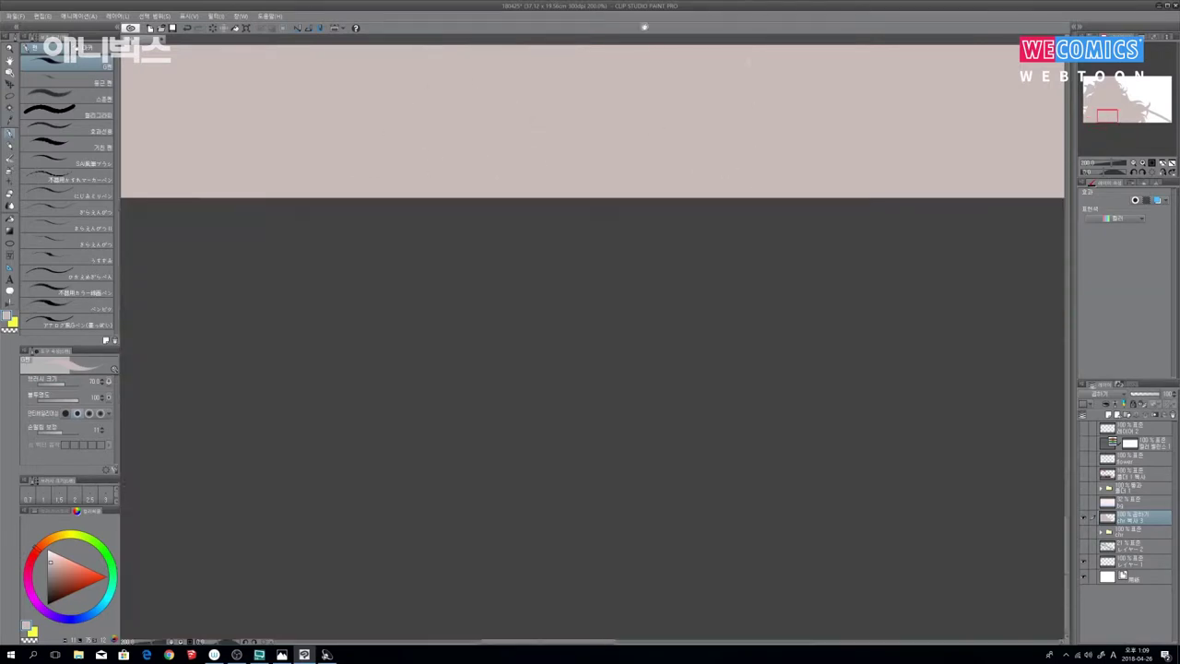
{"action": "mouse_move", "coordinate": [776, 223]}
{"action": "left_mouse_down"}
{"action": "mouse_move", "coordinate": [772, 319]}
{"action": "mouse_move", "coordinate": [624, 464]}
{"action": "left_mouse_up"}
{"action": "left_click_drag", "start_coordinate": [844, 309], "coordinate": [756, 482]}
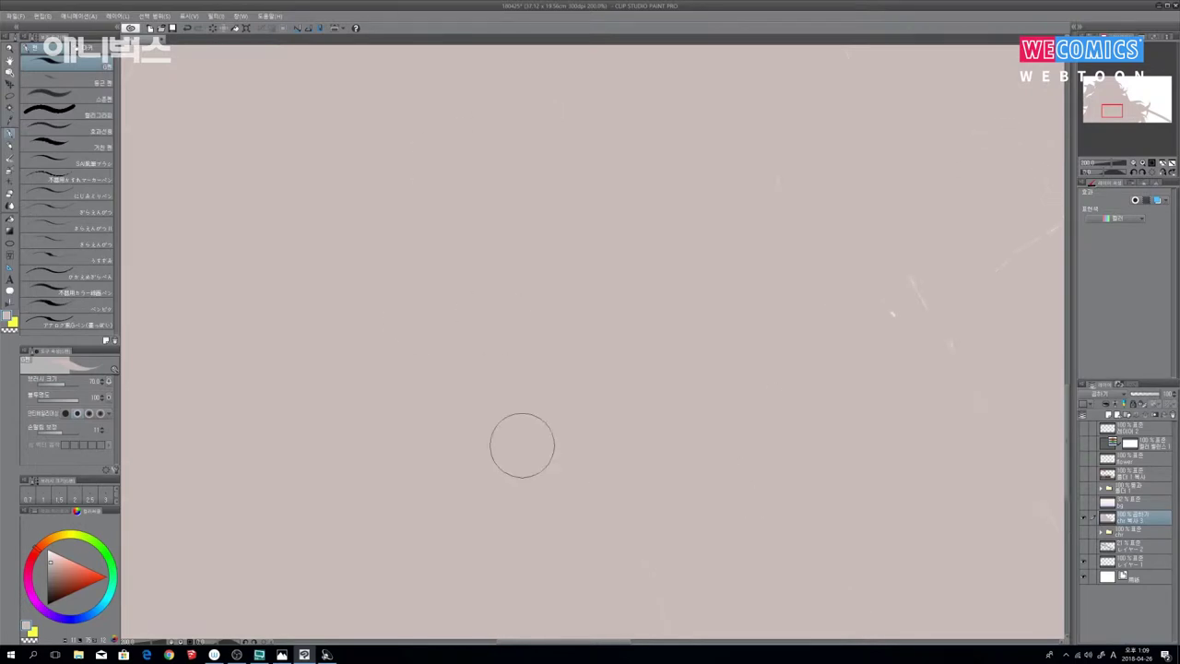
{"action": "scroll", "coordinate": [637, 318], "scroll_direction": "right", "scroll_amount": 3}
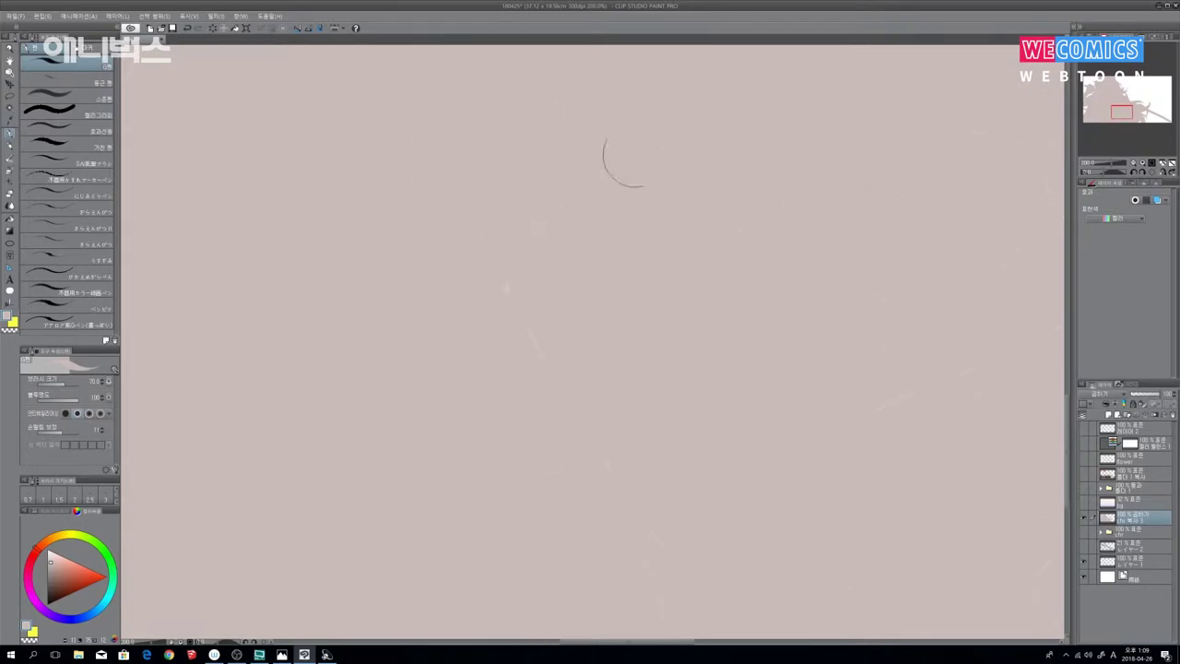
{"action": "scroll", "coordinate": [645, 369], "scroll_direction": "right", "scroll_amount": 3}
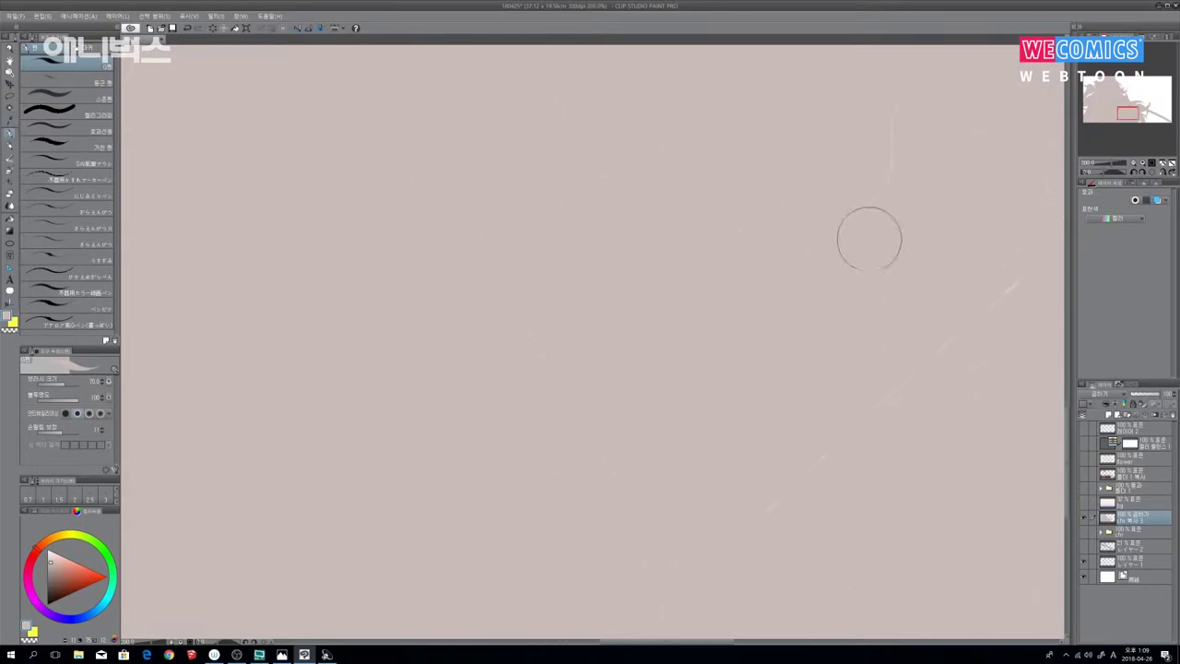
{"action": "scroll", "coordinate": [793, 452], "scroll_direction": "right", "scroll_amount": 3}
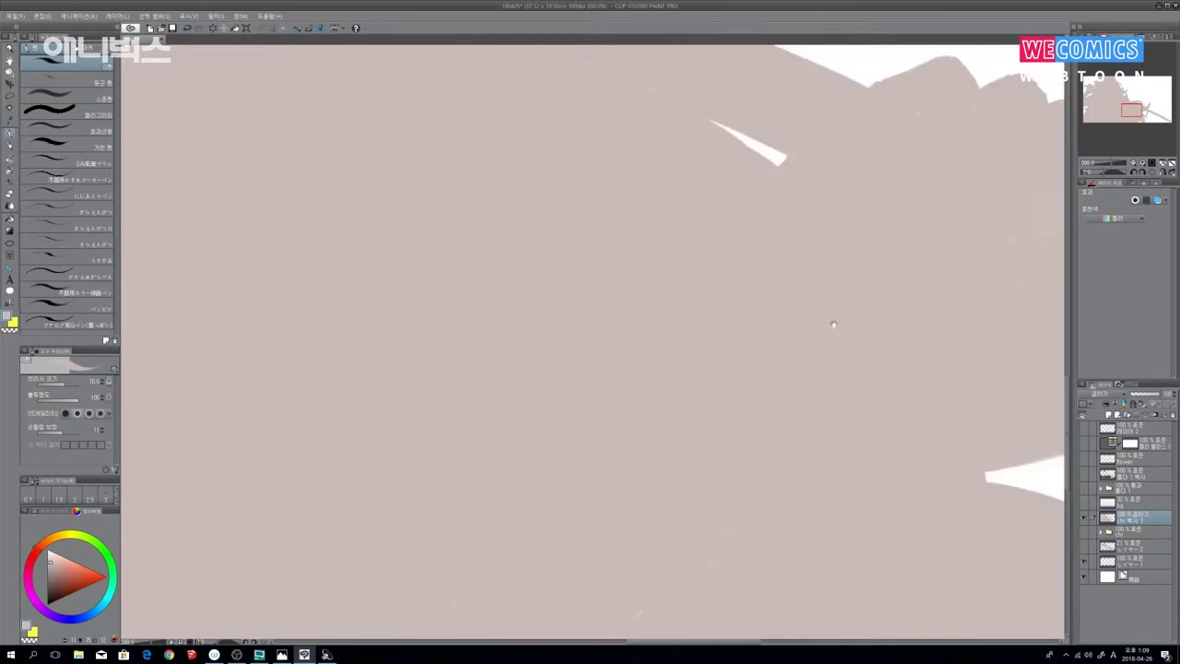
{"action": "left_click_drag", "start_coordinate": [760, 220], "coordinate": [634, 326]}
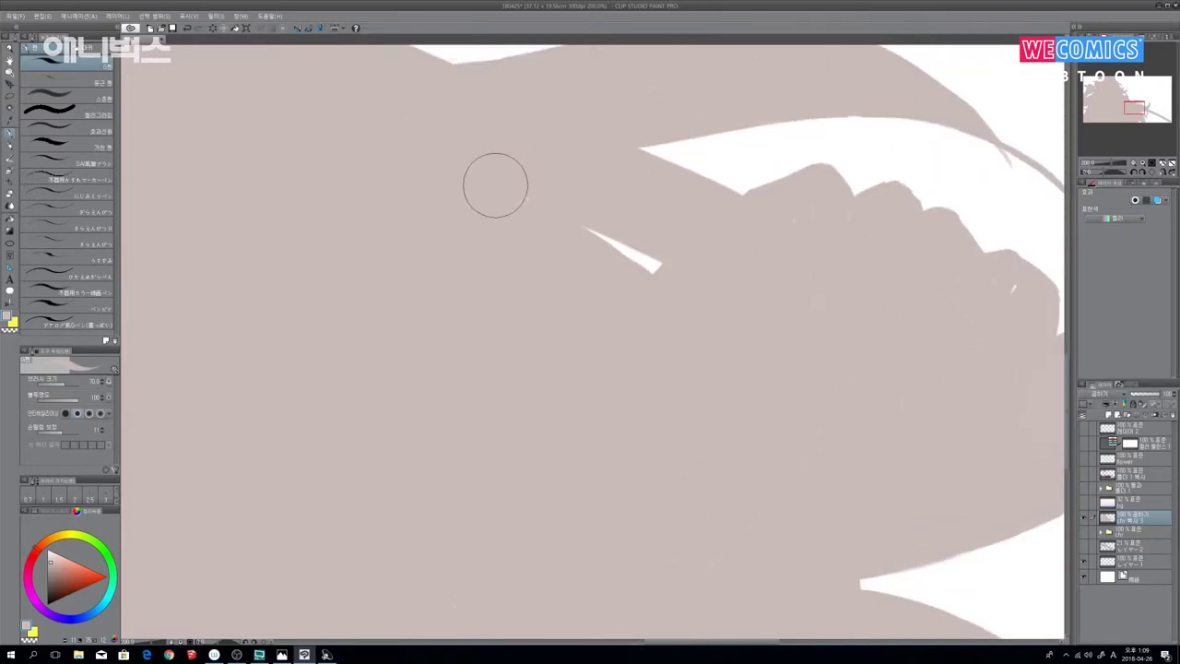
Step: Show the original chr folder again and view the shaded character as a whole
{"action": "left_click", "coordinate": [1086, 531]}
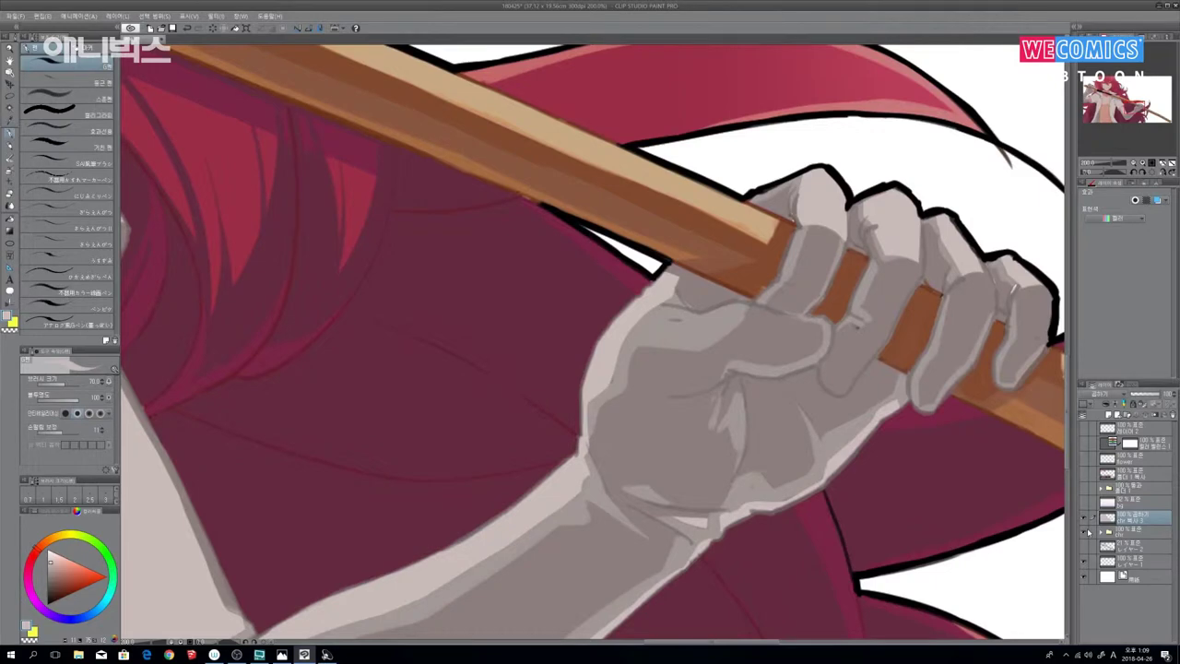
{"action": "key", "text": "ctrl+minus"}
{"action": "key", "text": "ctrl+minus"}
{"action": "key", "text": "ctrl+minus"}
{"action": "key", "text": "ctrl+minus"}
{"action": "key", "text": "ctrl+minus"}
{"action": "key", "text": "ctrl+minus"}
{"action": "left_click_drag", "start_coordinate": [626, 206], "coordinate": [729, 303]}
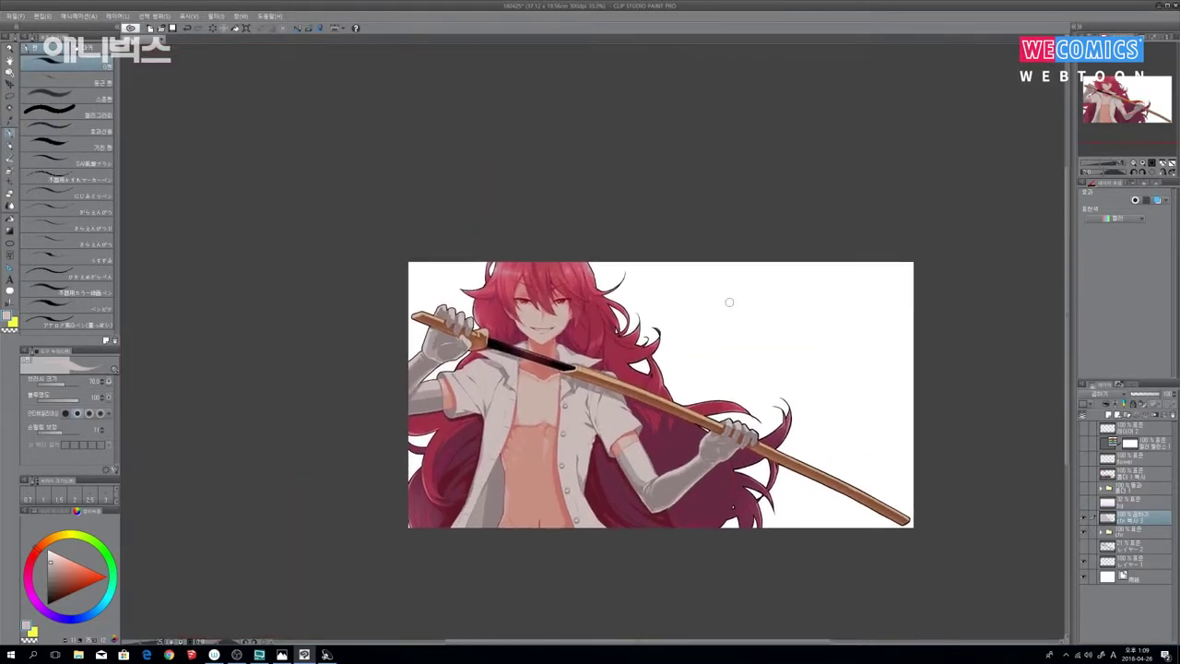
{"action": "scroll", "coordinate": [729, 302], "scroll_direction": "up", "scroll_amount": 1}
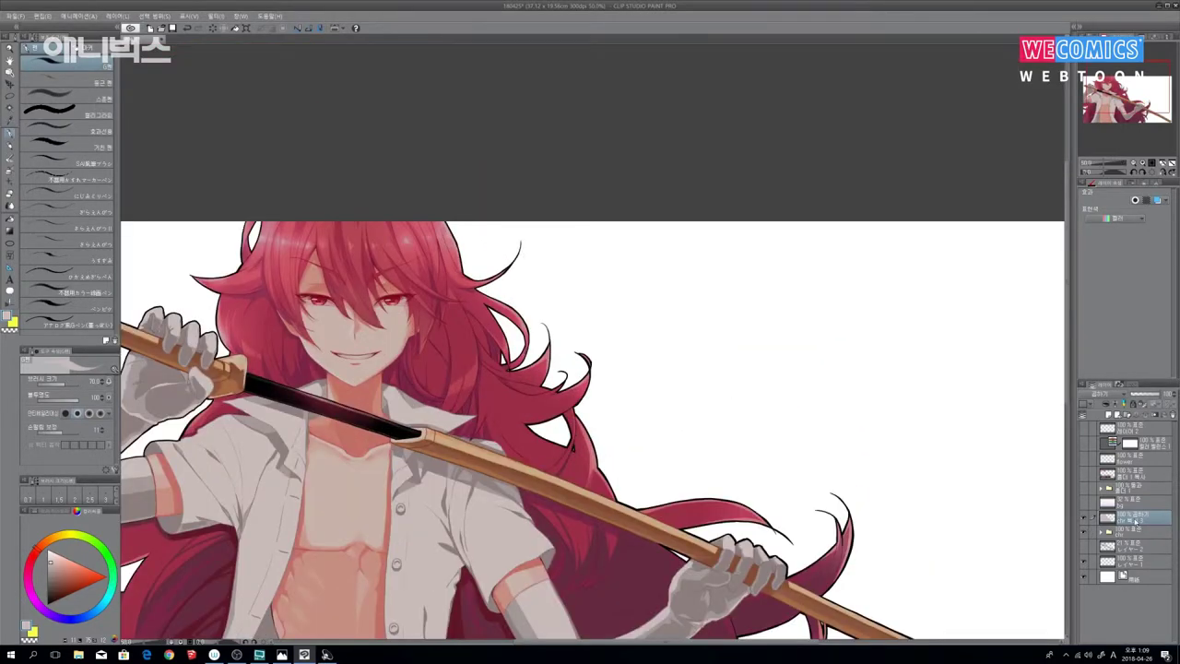
Step: Darken the Multiply layer with Hue/Saturation/Luminosity, setting luminosity to -24 and raising saturation slightly
{"action": "key", "text": "ctrl+u"}
{"action": "left_click_drag", "start_coordinate": [863, 505], "coordinate": [845, 513]}
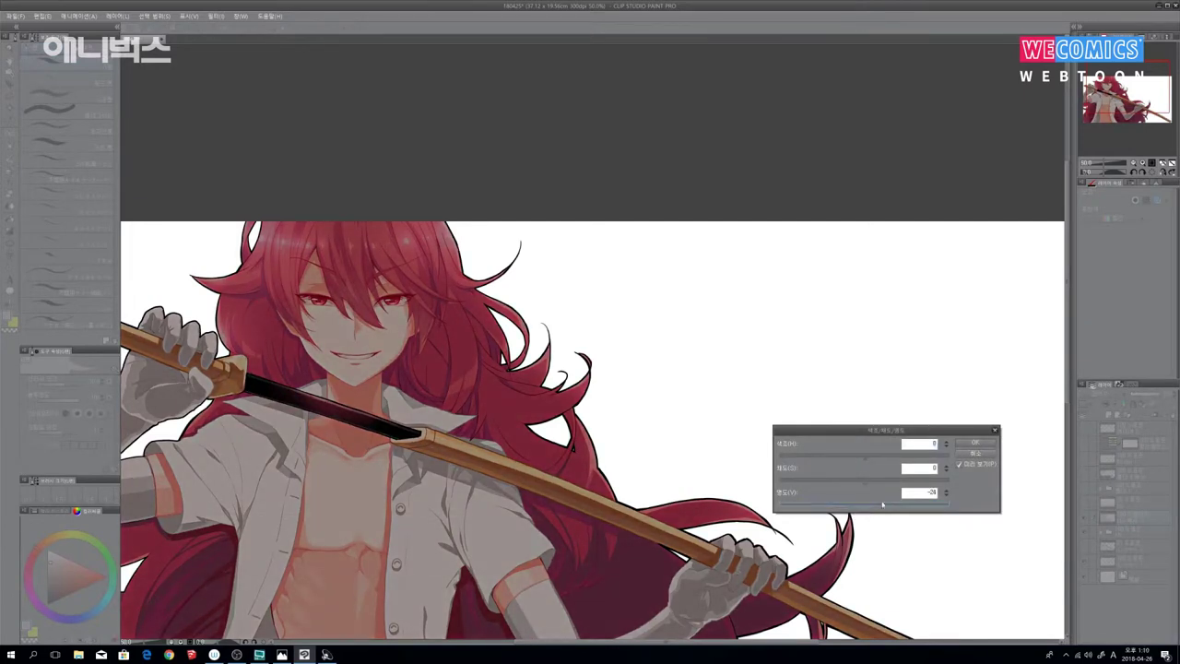
{"action": "left_click_drag", "start_coordinate": [865, 482], "coordinate": [868, 484]}
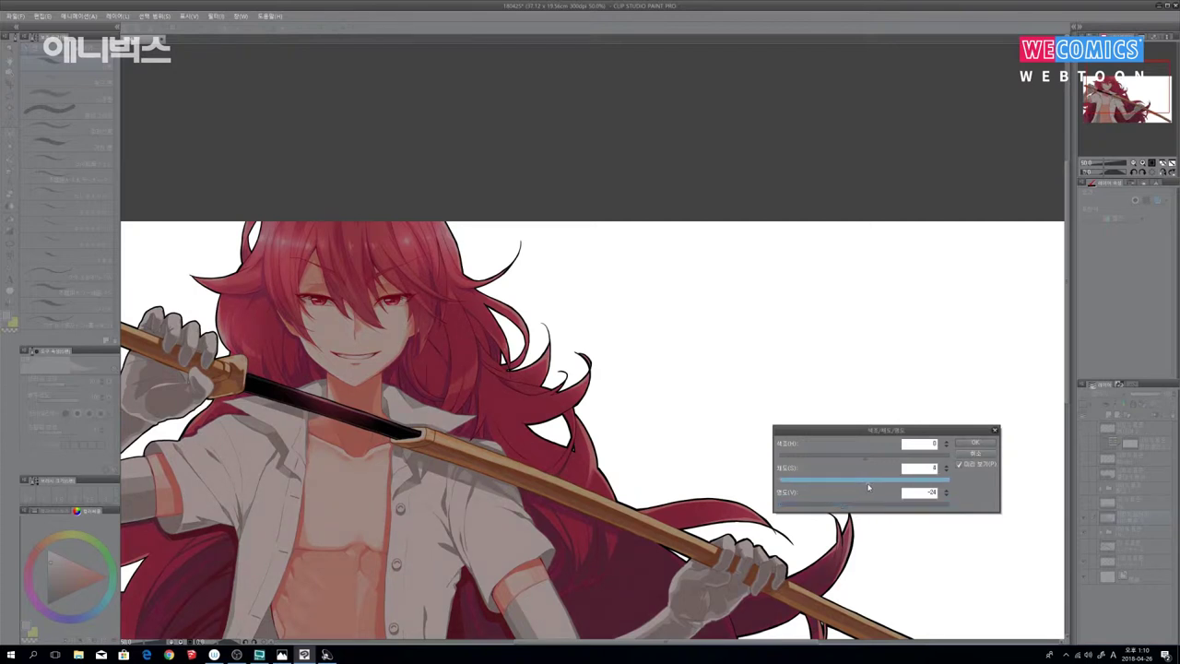
{"action": "key", "text": "Return"}
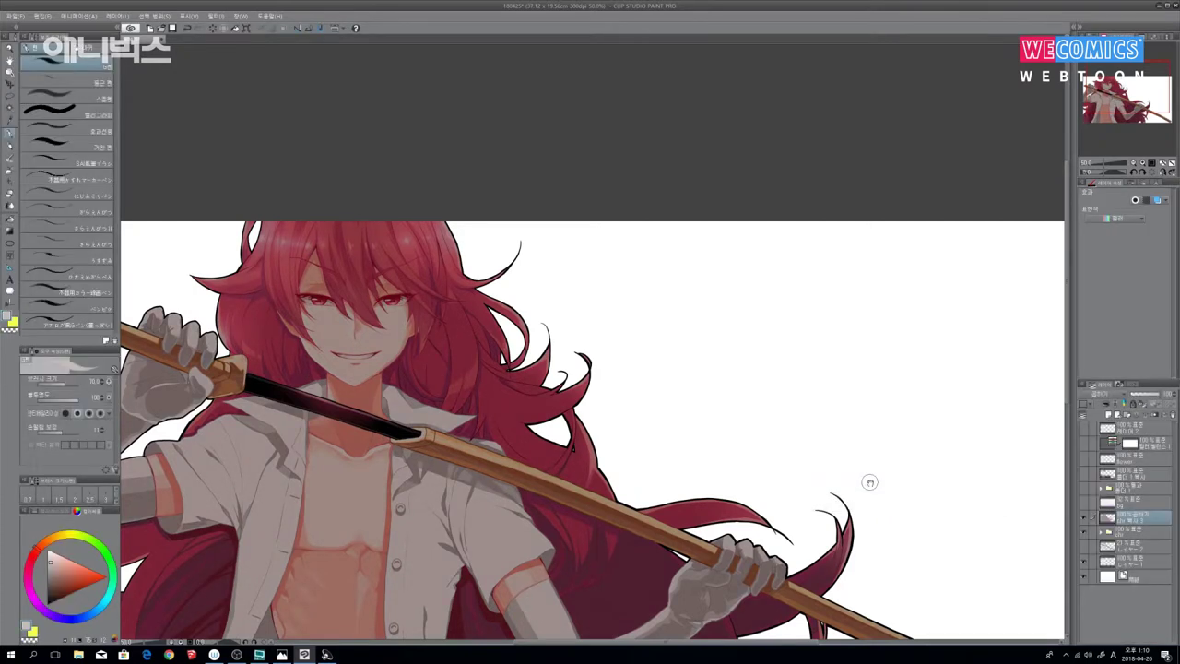
Step: Add a new raster layer directly above the Multiply shadow layer
{"action": "left_click_drag", "start_coordinate": [869, 482], "coordinate": [1040, 416]}
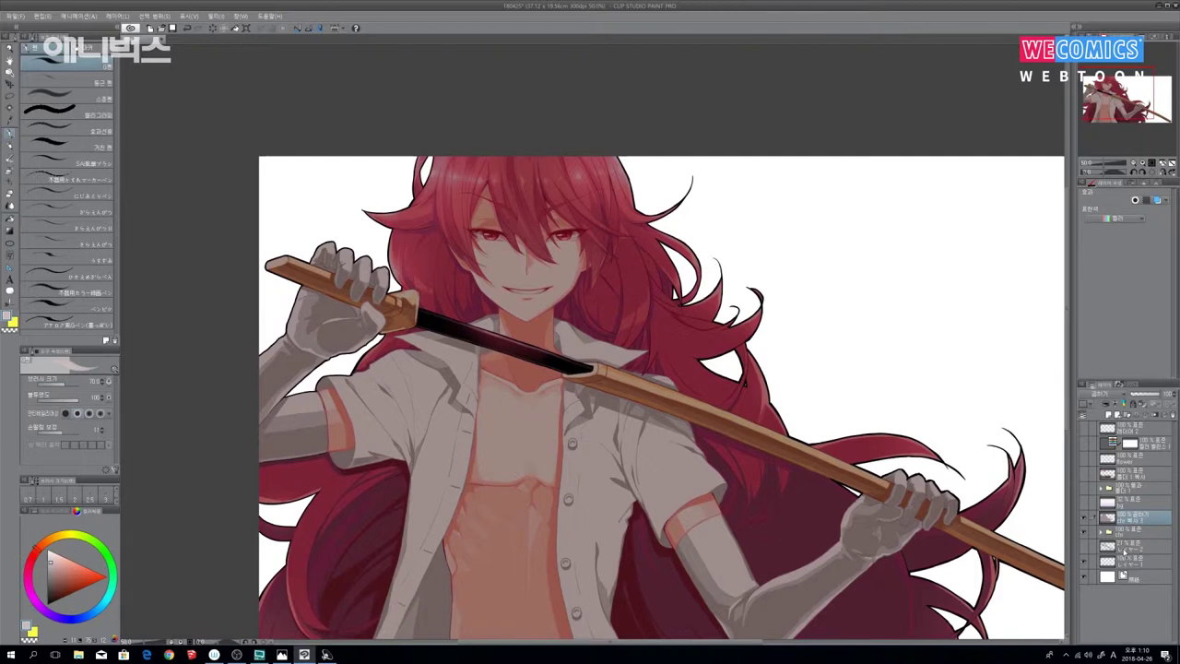
{"action": "key", "text": "ctrl+shift+n"}
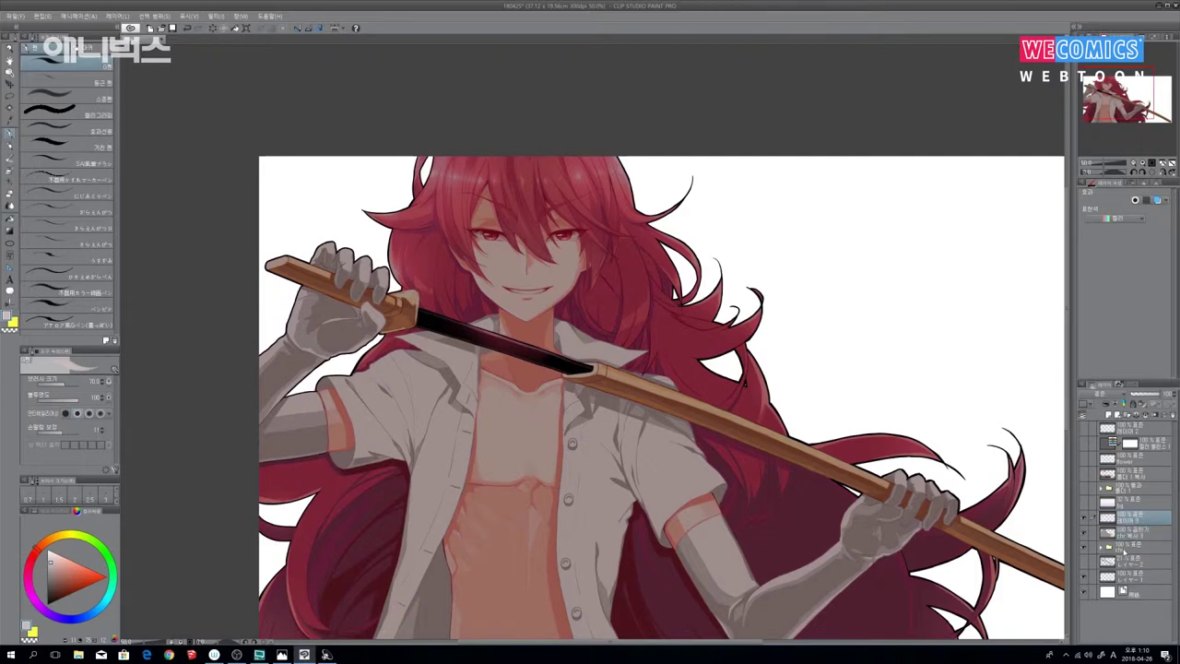
Step: Rename the new raster layer above the shadow layer and choose a very pale pink drawing colour
{"action": "double_click", "coordinate": [1132, 520]}
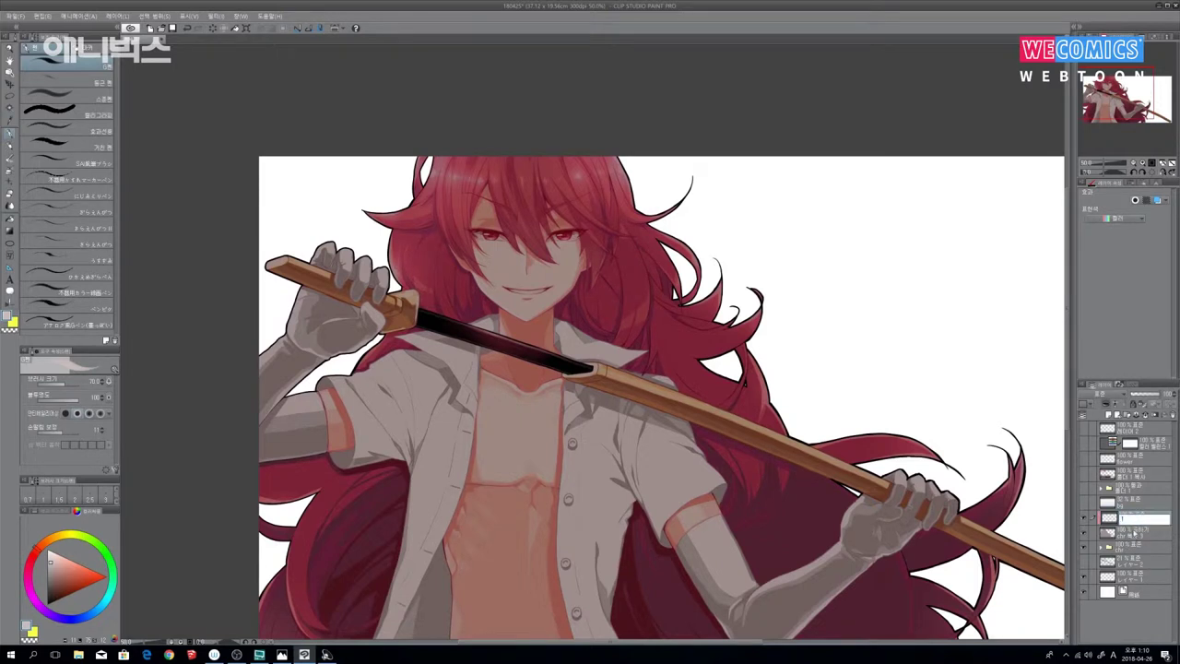
{"action": "key", "text": "Return"}
{"action": "left_click", "coordinate": [54, 556]}
{"action": "left_click_drag", "start_coordinate": [54, 554], "coordinate": [59, 555]}
Step: Paint pale pink light strokes with the pen on the thin hair strand and hair at the upper-left of the head
{"action": "left_click_drag", "start_coordinate": [436, 89], "coordinate": [488, 174]}
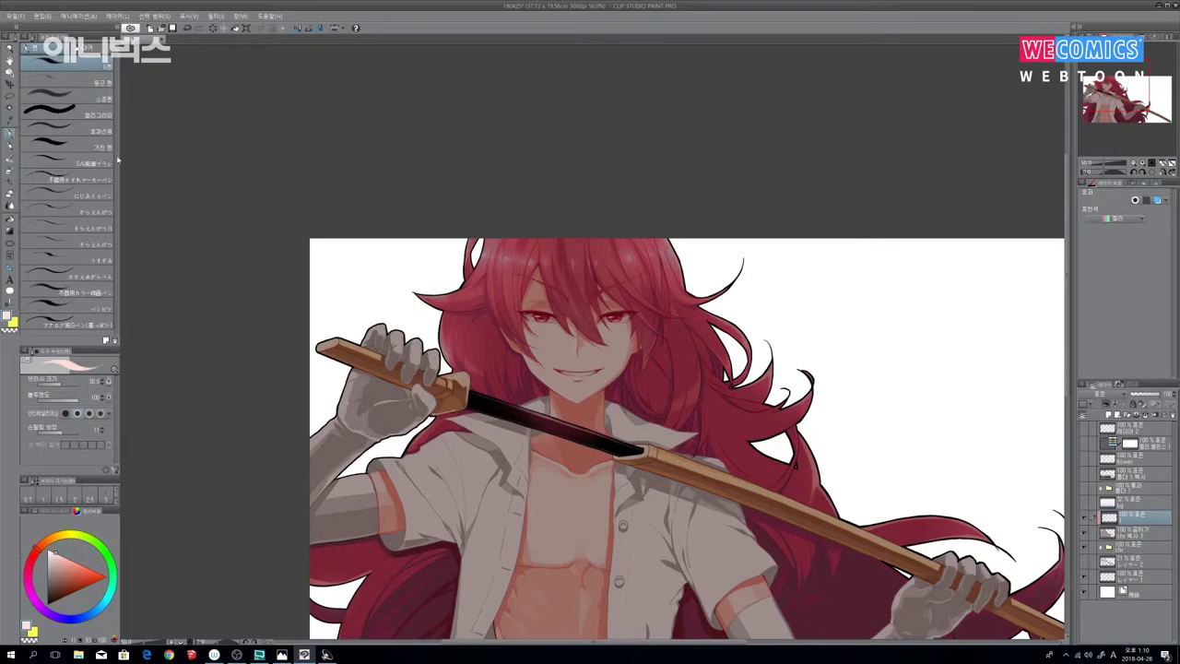
{"action": "key", "text": "ctrl+plus"}
{"action": "left_click_drag", "start_coordinate": [532, 279], "coordinate": [670, 407]}
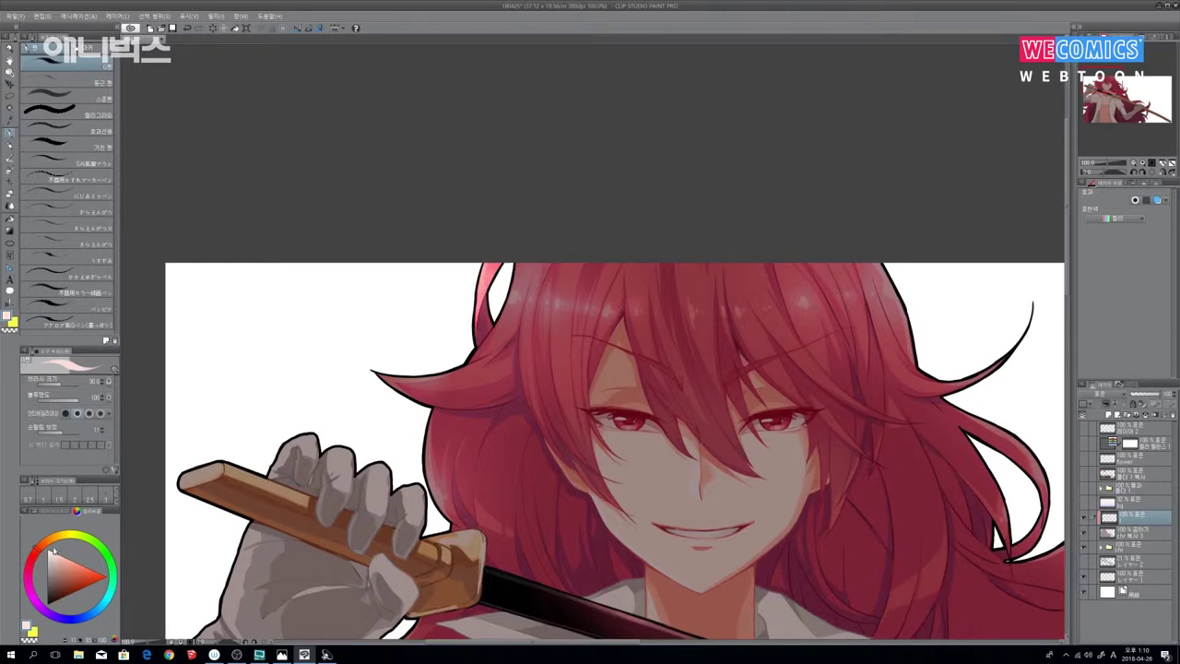
{"action": "mouse_move", "coordinate": [520, 263]}
{"action": "left_mouse_down"}
{"action": "mouse_move", "coordinate": [505, 321]}
{"action": "mouse_move", "coordinate": [470, 360]}
{"action": "left_mouse_up"}
{"action": "key", "text": "["}
{"action": "key", "text": "["}
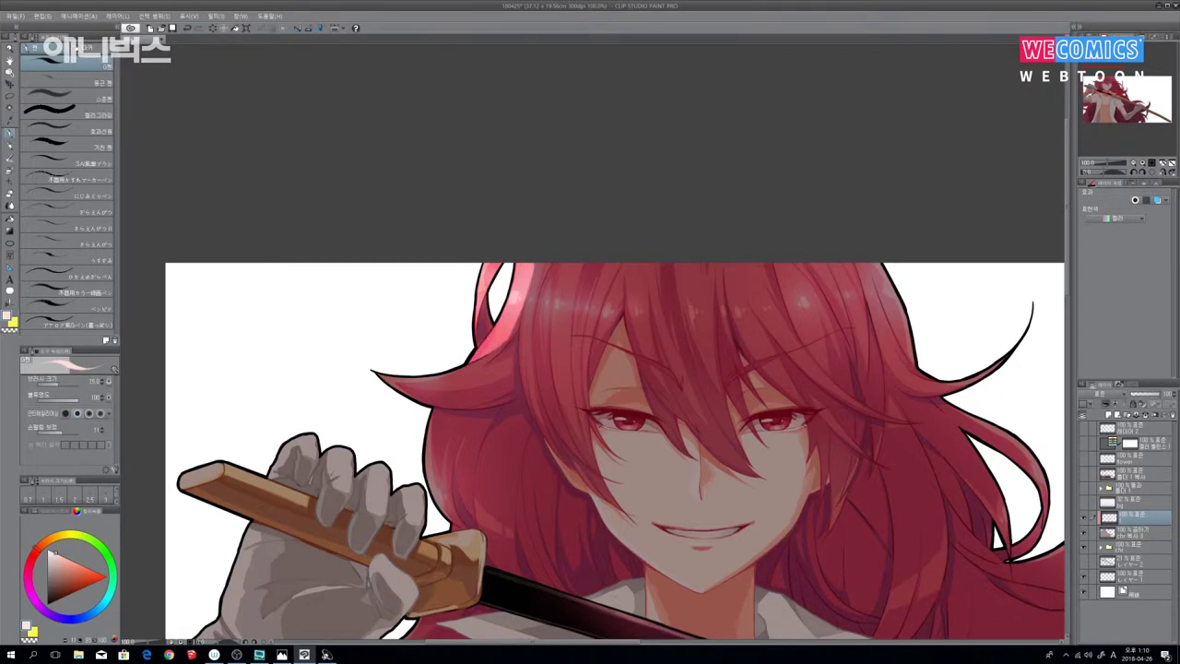
{"action": "left_click_drag", "start_coordinate": [520, 311], "coordinate": [512, 333]}
{"action": "left_click_drag", "start_coordinate": [530, 267], "coordinate": [521, 358]}
{"action": "left_click_drag", "start_coordinate": [523, 311], "coordinate": [520, 365]}
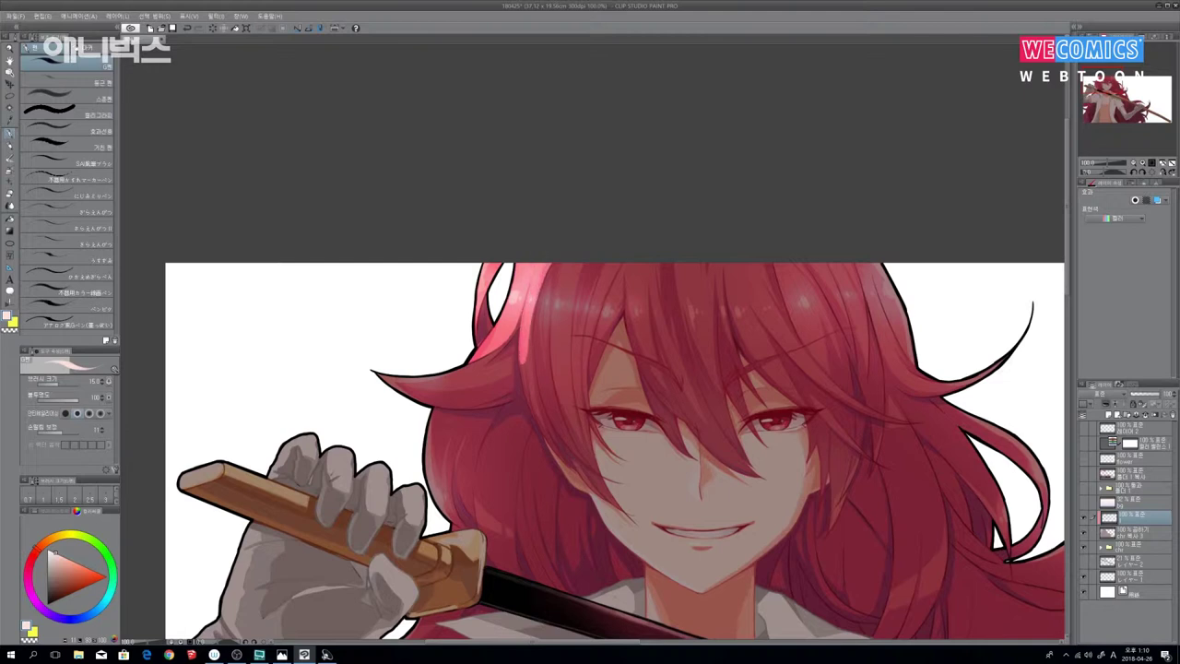
Step: Fade the new hair highlights with a smaller soft eraser so they blend into the shaded red hair
{"action": "key", "text": "e"}
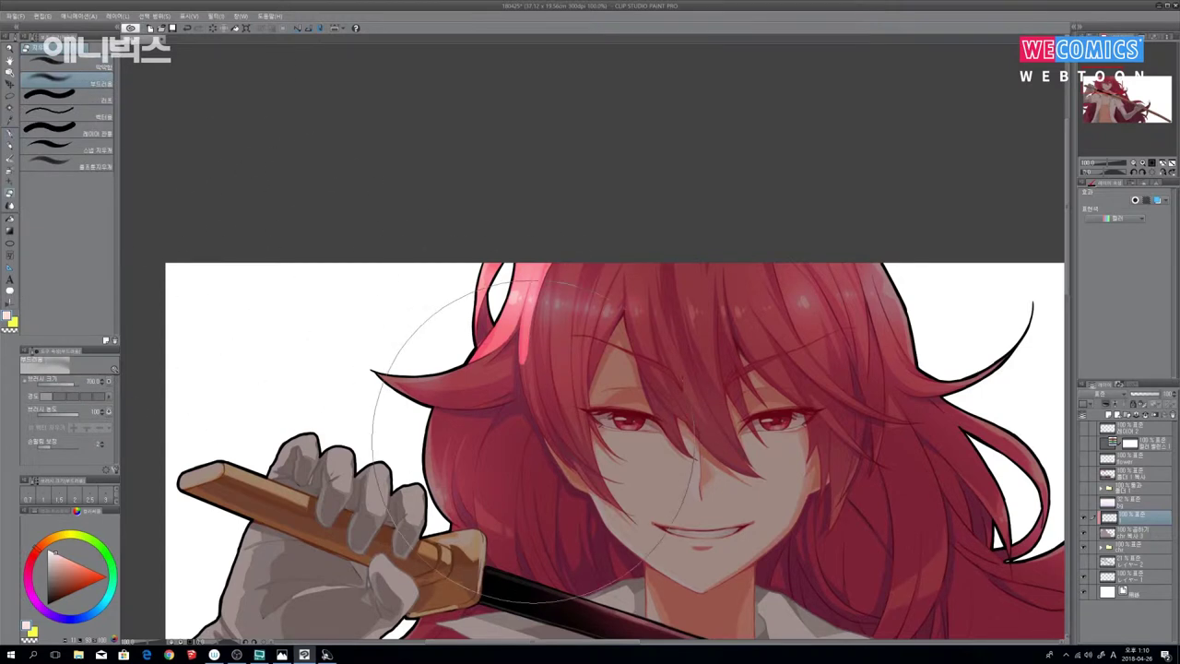
{"action": "key", "text": "["}
{"action": "key", "text": "["}
{"action": "key", "text": "["}
{"action": "key", "text": "["}
{"action": "key", "text": "["}
{"action": "key", "text": "["}
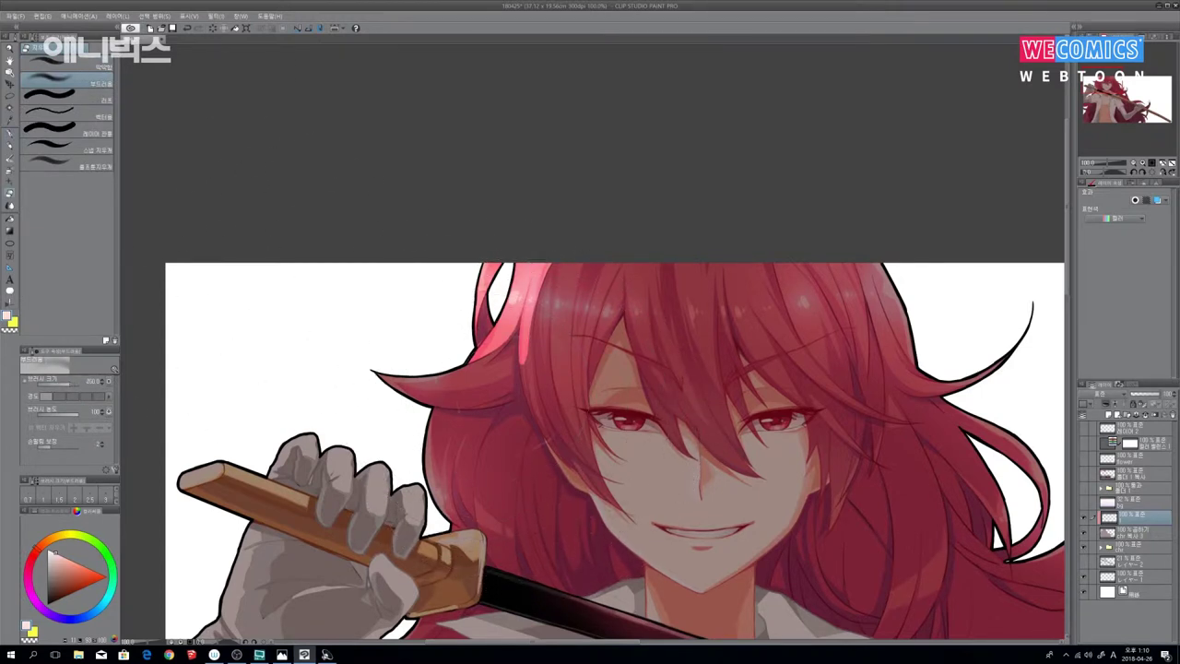
{"action": "mouse_move", "coordinate": [496, 368]}
{"action": "left_mouse_down"}
{"action": "mouse_move", "coordinate": [514, 350]}
{"action": "mouse_move", "coordinate": [509, 332]}
{"action": "left_mouse_up"}
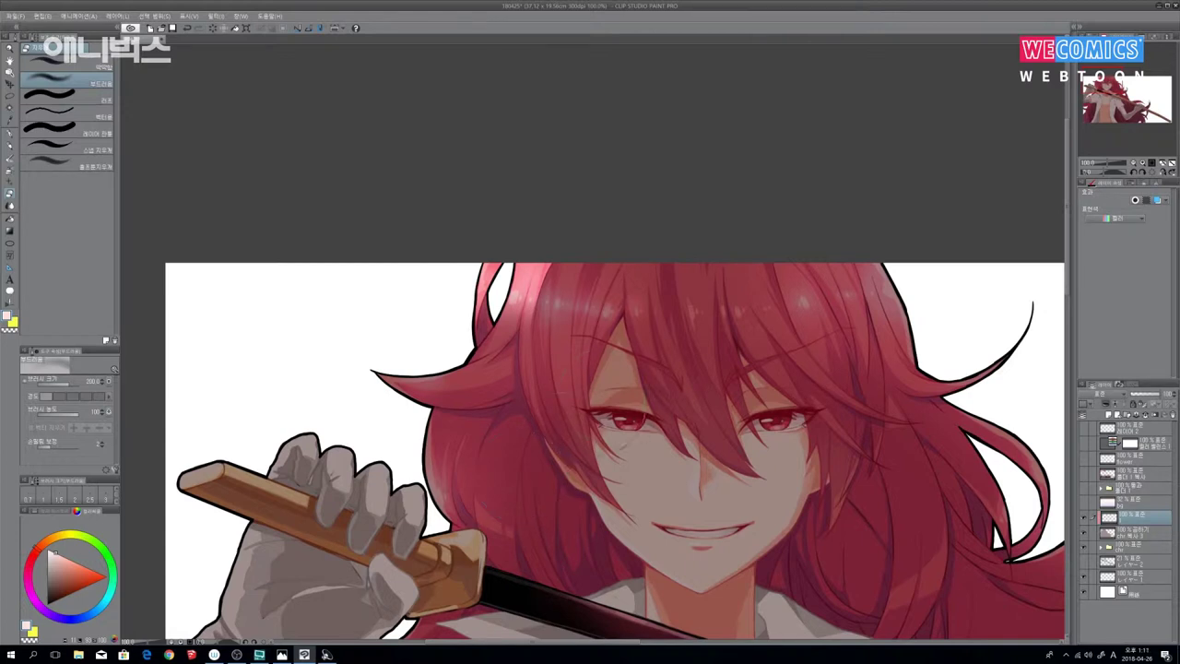
Step: Paint another pale light streak on the hair above the forehead and soften its lower end with the eraser
{"action": "mouse_move", "coordinate": [824, 377]}
{"action": "left_mouse_down"}
{"action": "mouse_move", "coordinate": [860, 345]}
{"action": "mouse_move", "coordinate": [873, 290]}
{"action": "mouse_move", "coordinate": [895, 329]}
{"action": "mouse_move", "coordinate": [881, 355]}
{"action": "left_mouse_up"}
{"action": "key", "text": "p"}
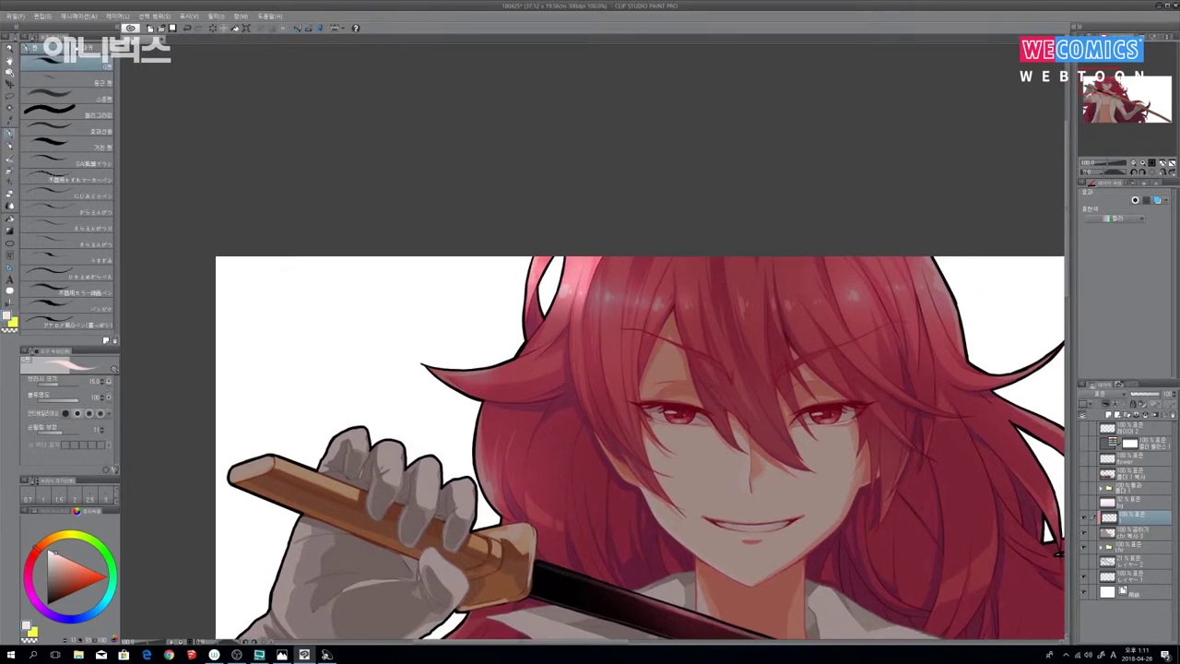
{"action": "mouse_move", "coordinate": [602, 281]}
{"action": "left_mouse_down"}
{"action": "mouse_move", "coordinate": [590, 369]}
{"action": "mouse_move", "coordinate": [586, 325]}
{"action": "mouse_move", "coordinate": [599, 387]}
{"action": "mouse_move", "coordinate": [626, 329]}
{"action": "left_mouse_up"}
{"action": "key", "text": "e"}
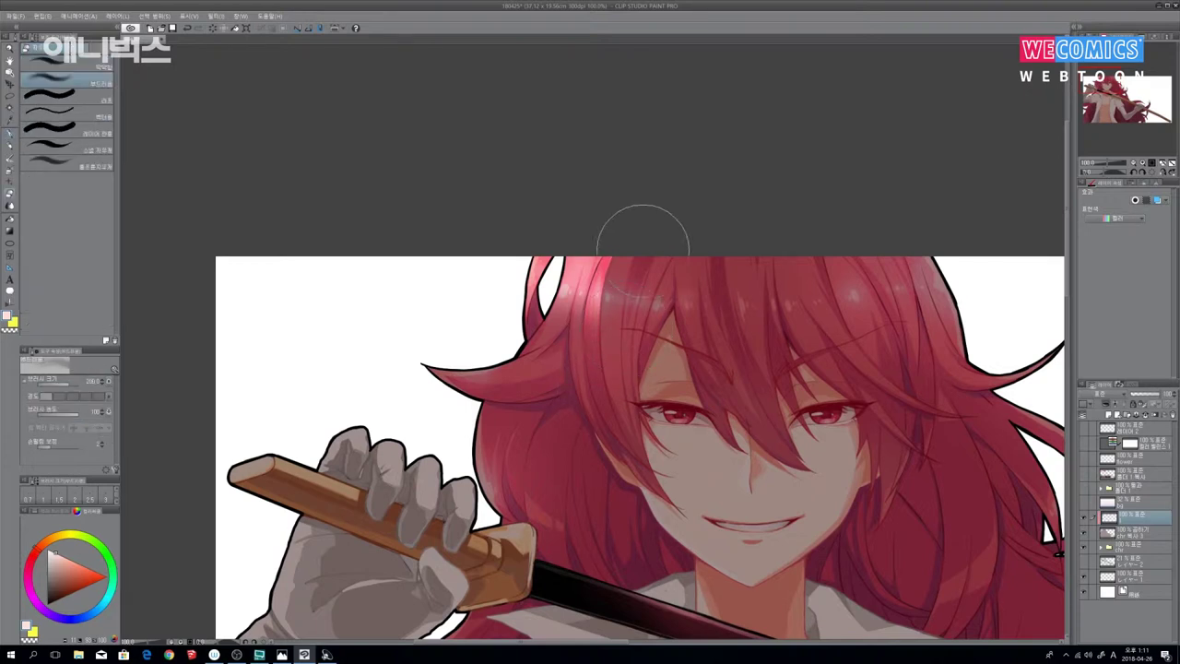
Step: Paint pale light with a finer pen along the pointed hair lock sticking out beside the face, and blend it with the soft eraser
{"action": "left_click_drag", "start_coordinate": [805, 388], "coordinate": [829, 363]}
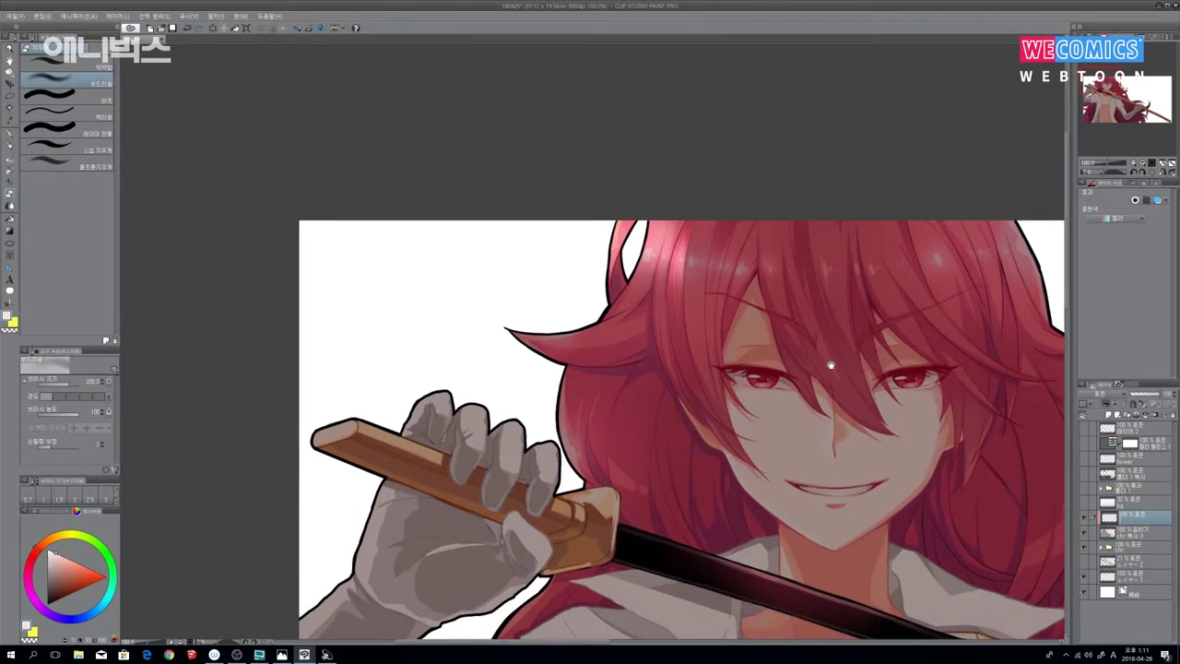
{"action": "key", "text": "p"}
{"action": "left_click_drag", "start_coordinate": [512, 330], "coordinate": [555, 336]}
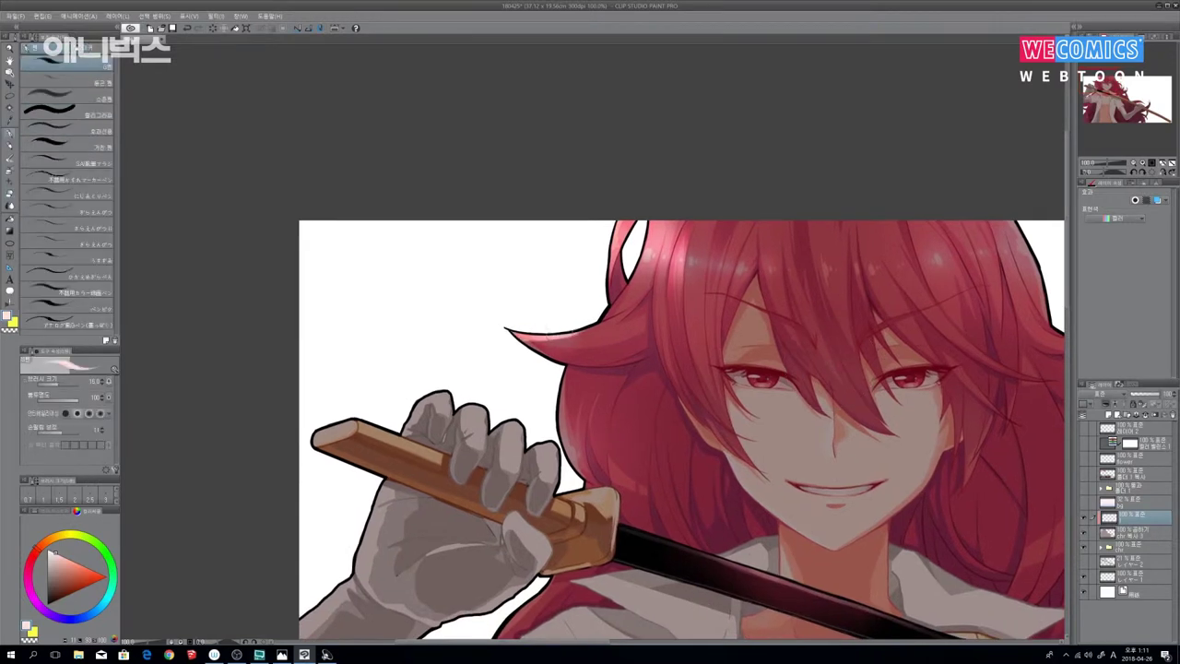
{"action": "left_click_drag", "start_coordinate": [610, 308], "coordinate": [643, 366]}
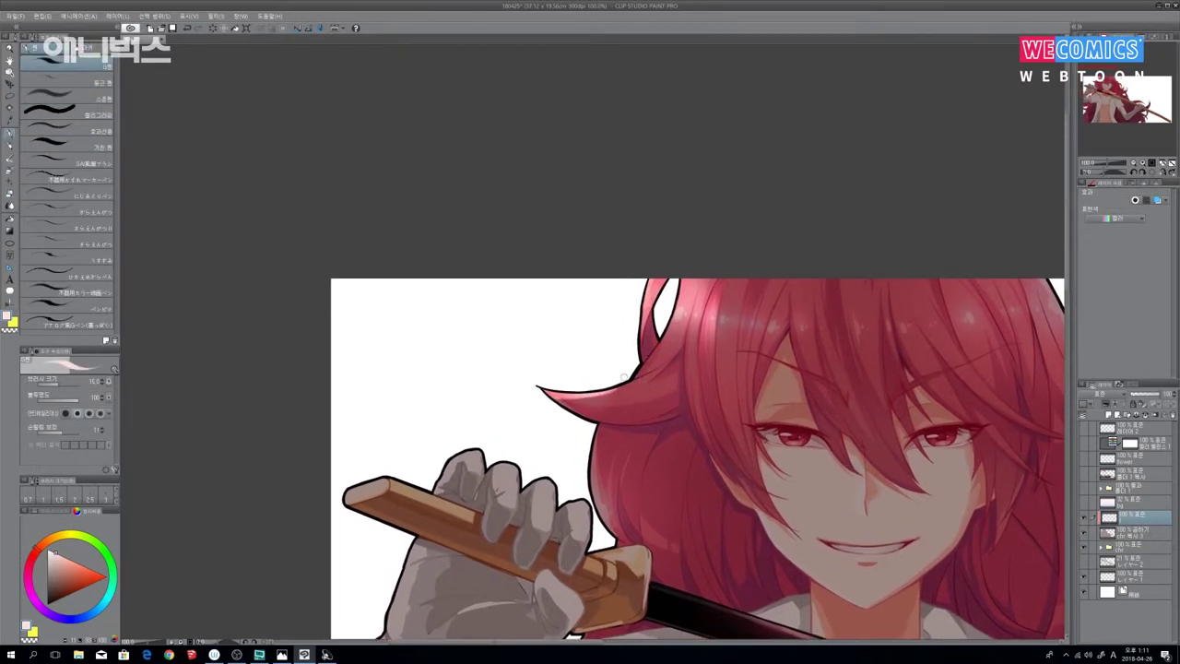
{"action": "key", "text": "["}
{"action": "key", "text": "["}
{"action": "left_click_drag", "start_coordinate": [613, 388], "coordinate": [656, 372]}
{"action": "key", "text": "["}
{"action": "key", "text": "["}
{"action": "mouse_move", "coordinate": [566, 400]}
{"action": "left_mouse_down"}
{"action": "mouse_move", "coordinate": [608, 419]}
{"action": "mouse_move", "coordinate": [659, 420]}
{"action": "left_mouse_up"}
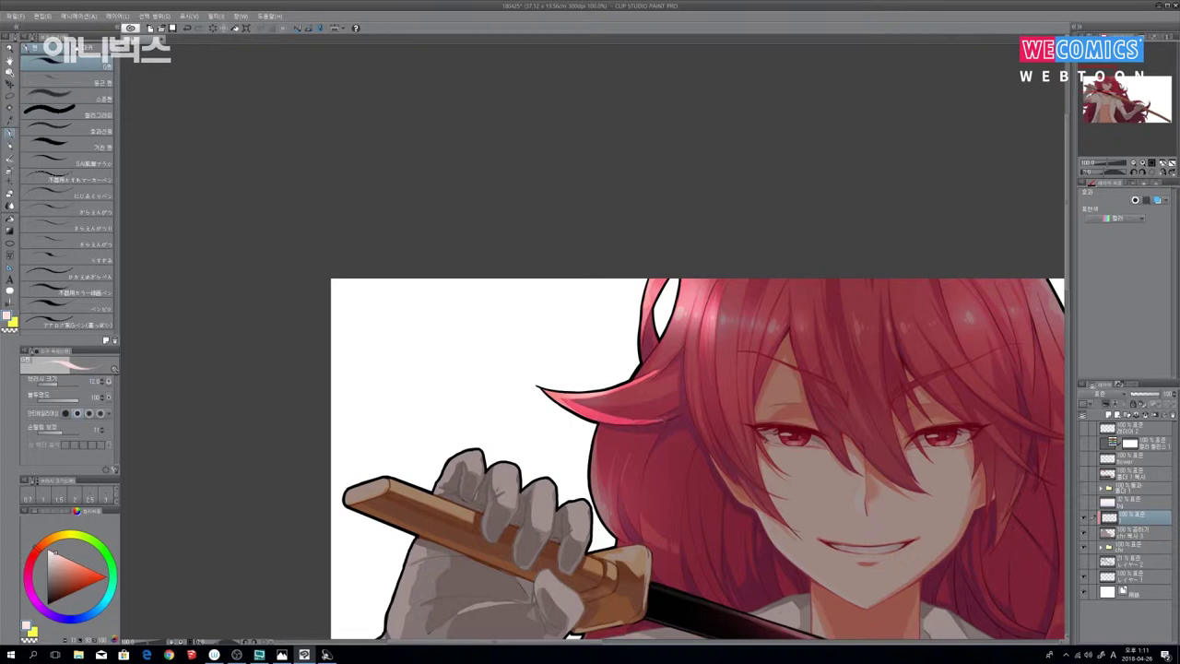
{"action": "key", "text": "e"}
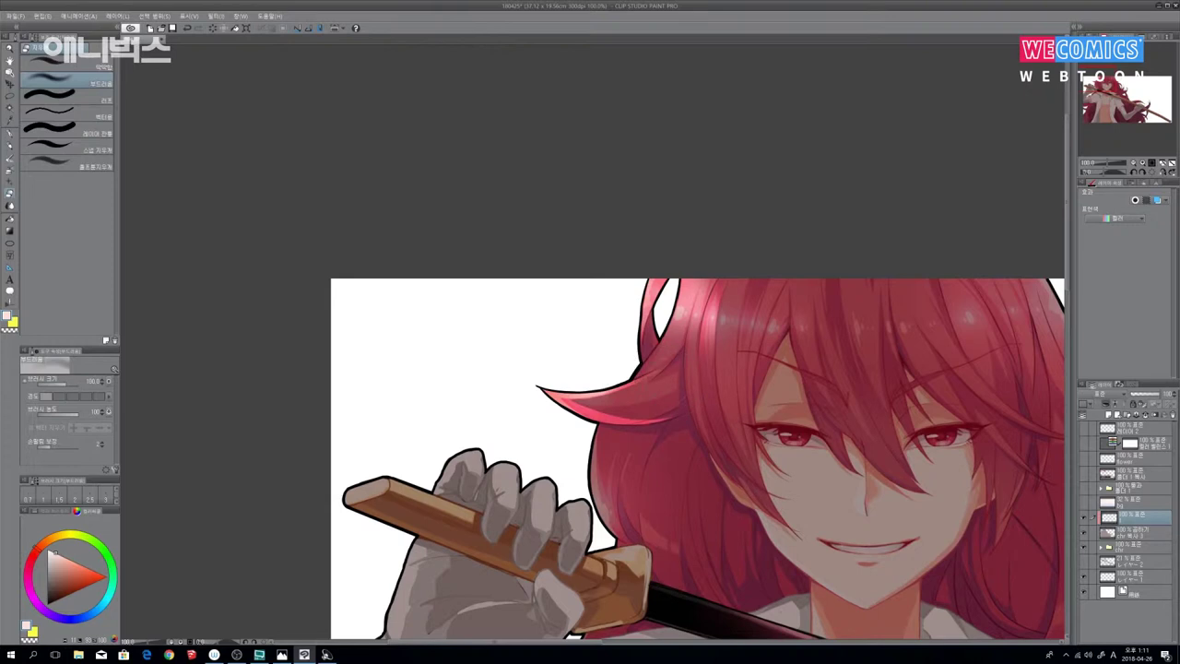
Step: Paint a pale rim light along the outer hair edge beside the raised gloved hand and soften its inner side
{"action": "left_click_drag", "start_coordinate": [727, 568], "coordinate": [694, 367]}
{"action": "key", "text": "p"}
{"action": "left_click_drag", "start_coordinate": [567, 229], "coordinate": [558, 270]}
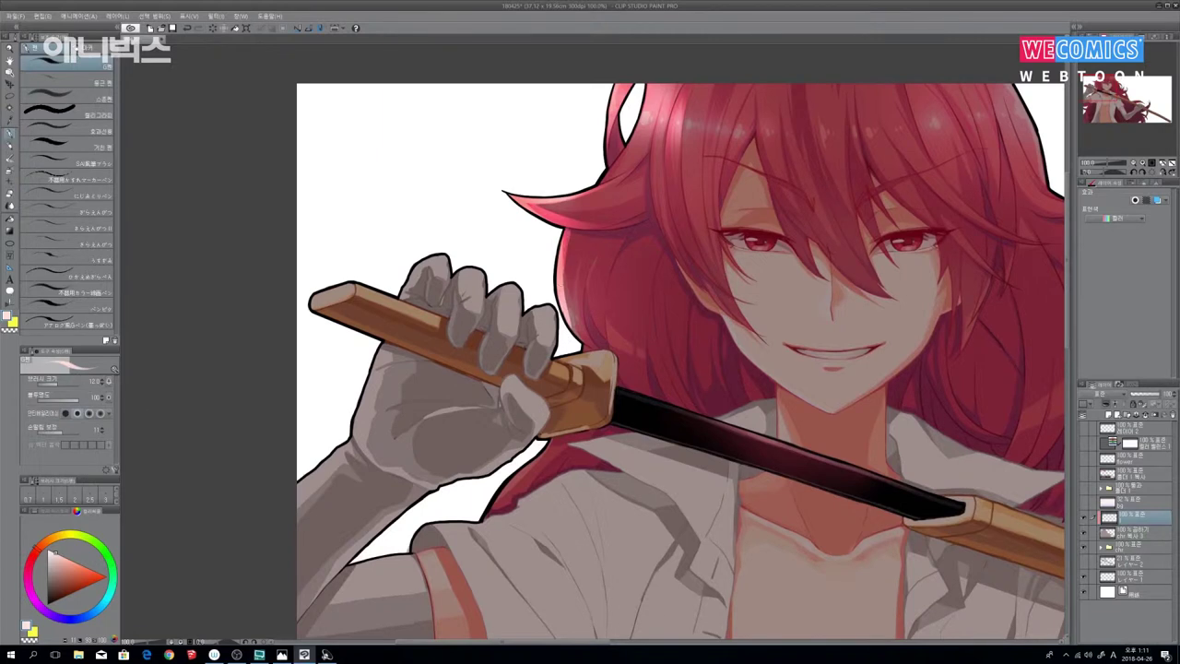
{"action": "left_click_drag", "start_coordinate": [564, 281], "coordinate": [577, 332]}
{"action": "key", "text": "b"}
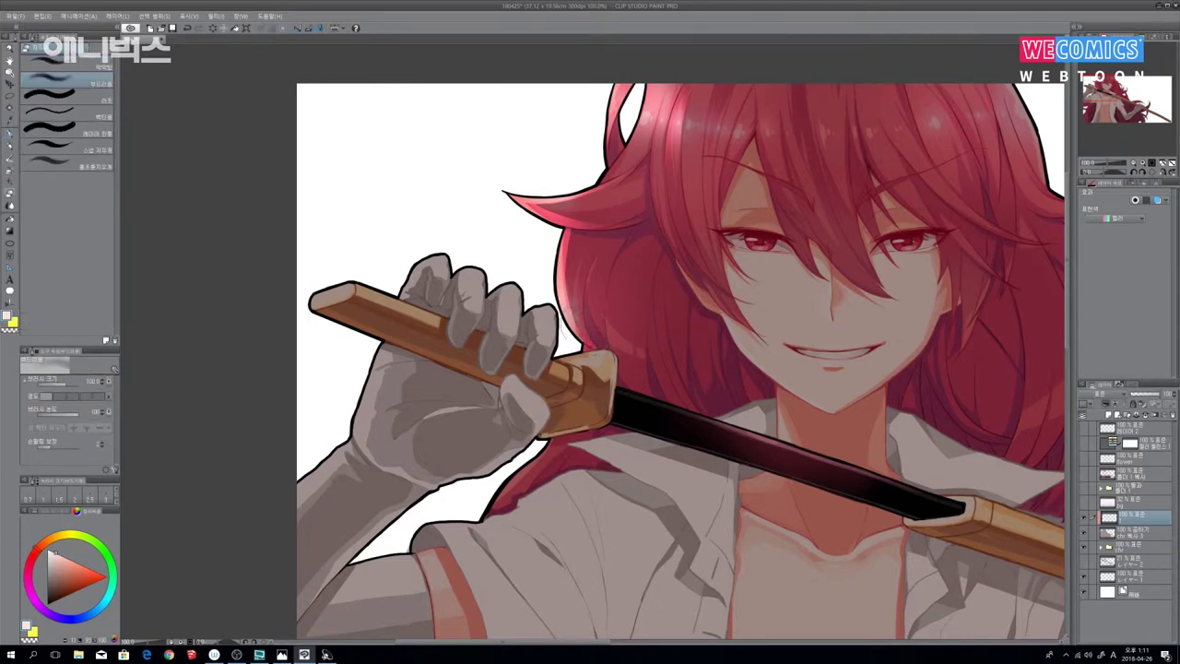
Step: Paint pale light on the upper fingers of the gloved hand holding the sword hilt, fading it with the soft eraser
{"action": "key", "text": "b"}
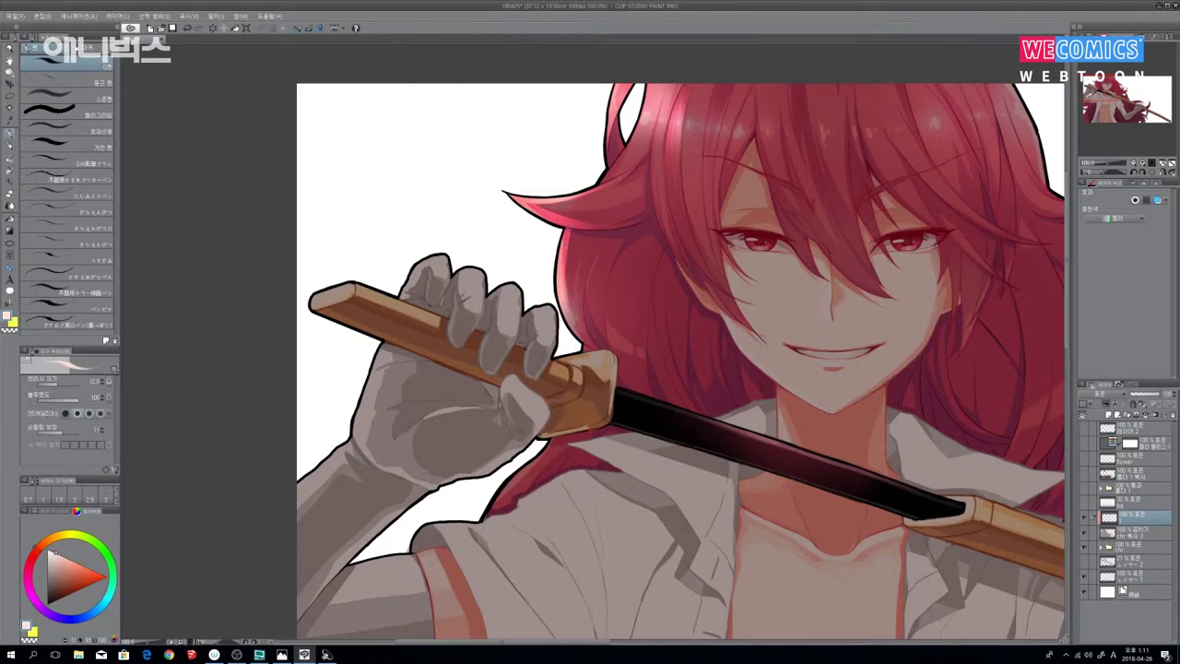
{"action": "left_click_drag", "start_coordinate": [557, 294], "coordinate": [615, 299]}
{"action": "mouse_move", "coordinate": [490, 262]}
{"action": "left_mouse_down"}
{"action": "mouse_move", "coordinate": [492, 275]}
{"action": "mouse_move", "coordinate": [503, 269]}
{"action": "mouse_move", "coordinate": [500, 301]}
{"action": "mouse_move", "coordinate": [527, 276]}
{"action": "mouse_move", "coordinate": [538, 285]}
{"action": "mouse_move", "coordinate": [520, 297]}
{"action": "mouse_move", "coordinate": [540, 304]}
{"action": "mouse_move", "coordinate": [486, 265]}
{"action": "mouse_move", "coordinate": [460, 304]}
{"action": "mouse_move", "coordinate": [480, 297]}
{"action": "left_mouse_up"}
{"action": "key", "text": "e"}
{"action": "key", "text": "p"}
{"action": "key", "text": "e"}
{"action": "mouse_move", "coordinate": [587, 288]}
{"action": "left_mouse_down"}
{"action": "mouse_move", "coordinate": [529, 317]}
{"action": "mouse_move", "coordinate": [540, 345]}
{"action": "mouse_move", "coordinate": [526, 335]}
{"action": "mouse_move", "coordinate": [537, 329]}
{"action": "left_mouse_up"}
{"action": "key", "text": "p"}
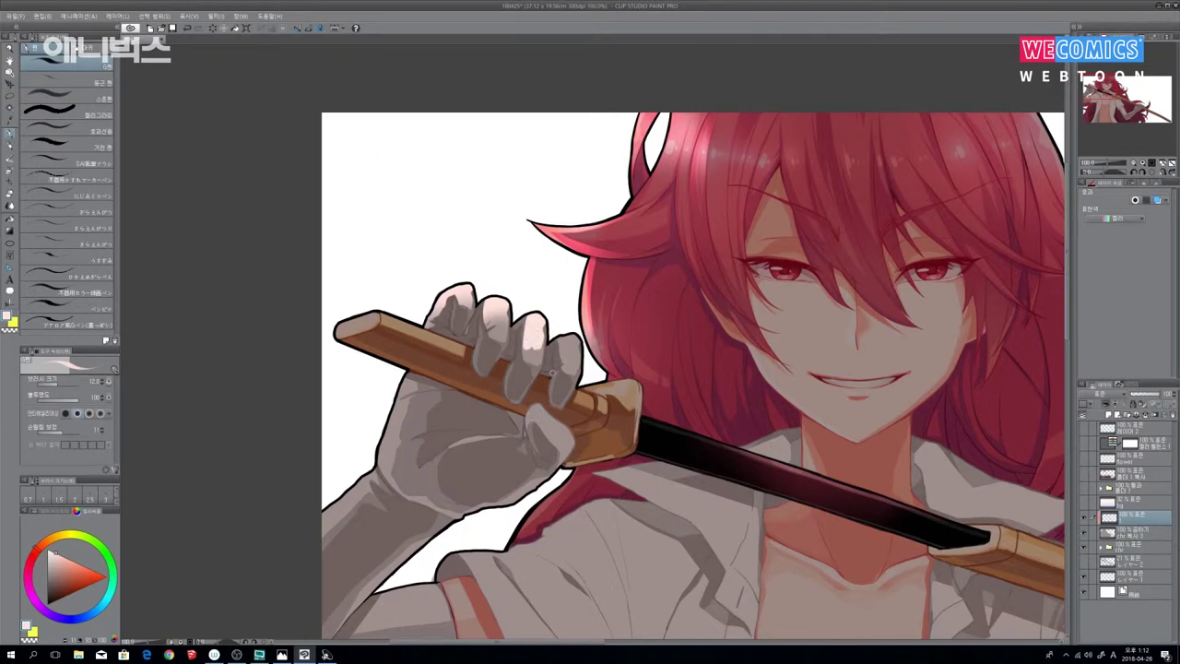
{"action": "key", "text": "e"}
{"action": "left_click_drag", "start_coordinate": [541, 349], "coordinate": [533, 355]}
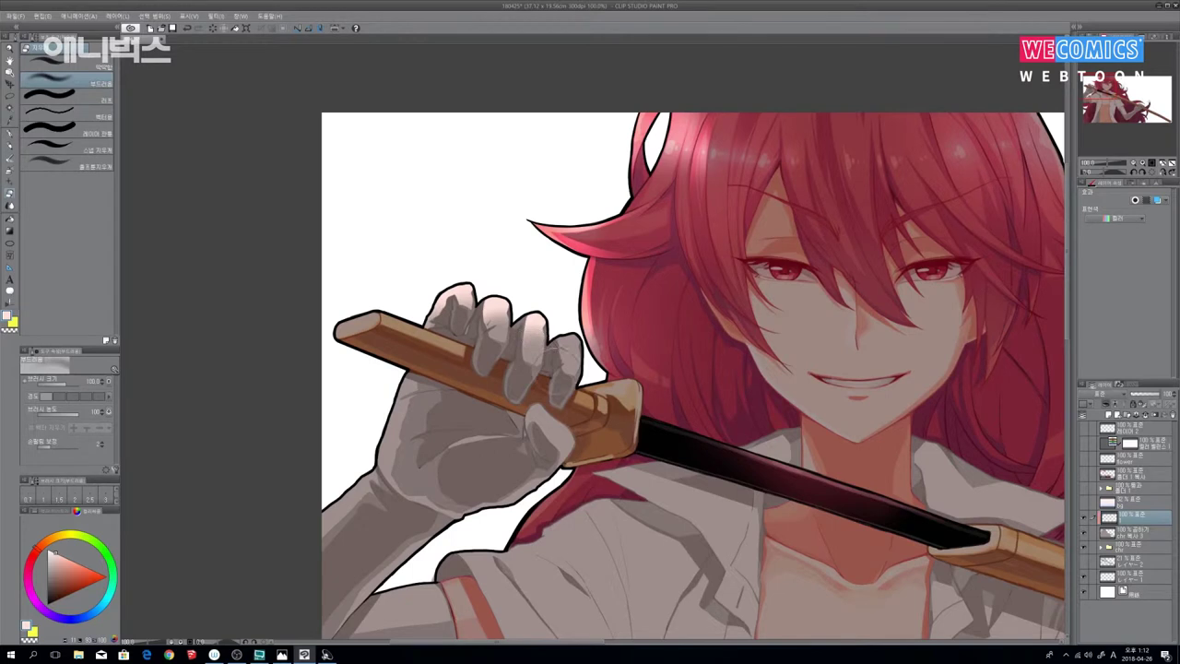
Step: Add a pale highlight to the little finger of the gloved hand on the hilt and fade its lower part
{"action": "left_click_drag", "start_coordinate": [640, 391], "coordinate": [691, 365]}
{"action": "key", "text": "p"}
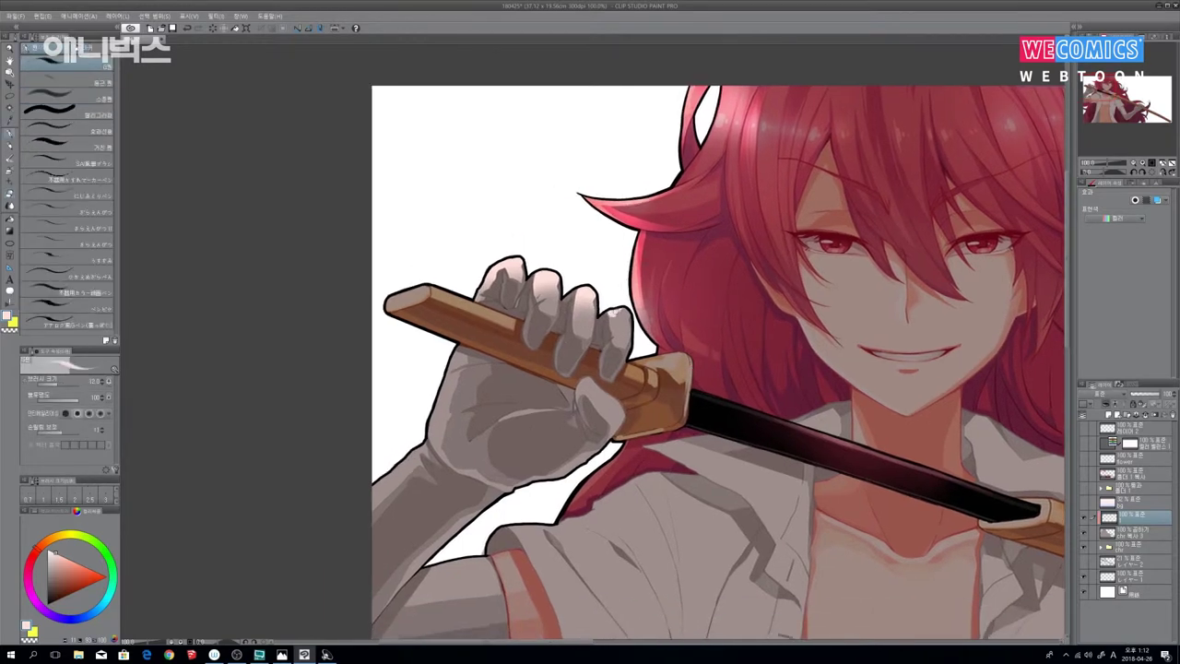
{"action": "left_click_drag", "start_coordinate": [625, 317], "coordinate": [616, 341]}
{"action": "key", "text": "e"}
{"action": "left_click_drag", "start_coordinate": [612, 365], "coordinate": [607, 352]}
Step: Paint pale light along the outer edge of the gloved palm and wrist, softening it with the eraser
{"action": "left_click_drag", "start_coordinate": [605, 394], "coordinate": [719, 394]}
{"action": "key", "text": "p"}
{"action": "mouse_move", "coordinate": [561, 354]}
{"action": "left_mouse_down"}
{"action": "mouse_move", "coordinate": [553, 448]}
{"action": "mouse_move", "coordinate": [547, 416]}
{"action": "mouse_move", "coordinate": [544, 439]}
{"action": "mouse_move", "coordinate": [561, 466]}
{"action": "left_mouse_up"}
{"action": "key", "text": "b"}
{"action": "key", "text": "p"}
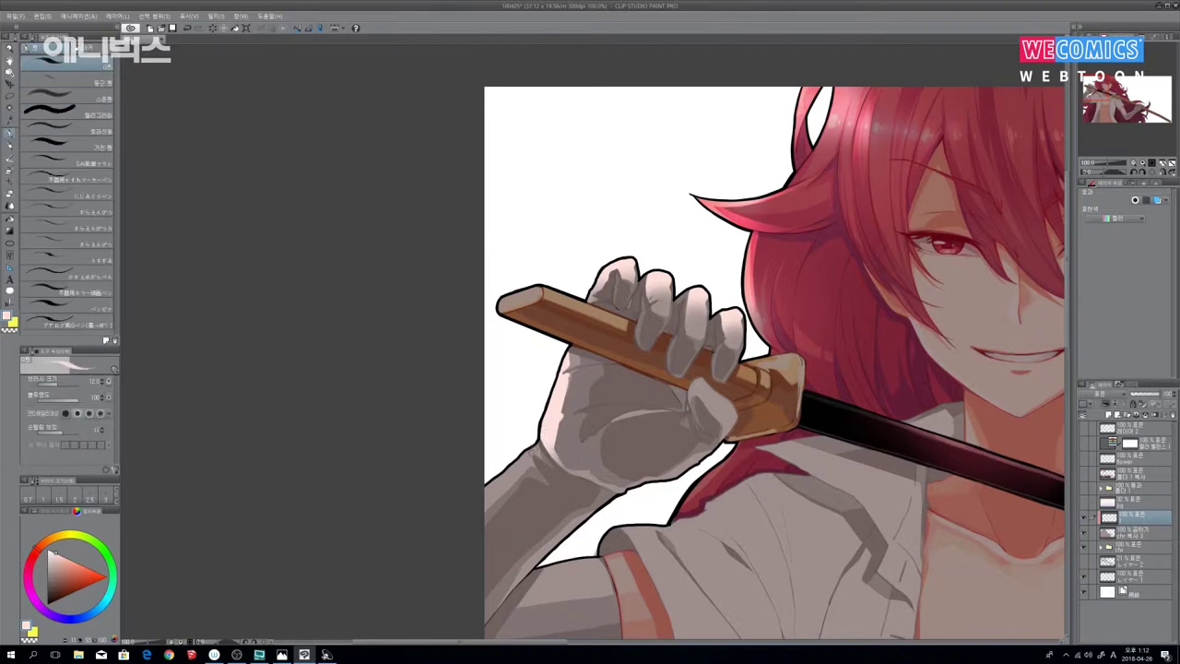
{"action": "mouse_move", "coordinate": [532, 451]}
{"action": "left_mouse_down"}
{"action": "mouse_move", "coordinate": [488, 485]}
{"action": "mouse_move", "coordinate": [489, 505]}
{"action": "mouse_move", "coordinate": [518, 477]}
{"action": "left_mouse_up"}
{"action": "key", "text": "e"}
Step: Draw a thin pale light line with a finer pen along the hilt's edge next to the black blade and soften it
{"action": "mouse_move", "coordinate": [730, 428]}
{"action": "left_mouse_down"}
{"action": "mouse_move", "coordinate": [511, 419]}
{"action": "mouse_move", "coordinate": [466, 398]}
{"action": "left_mouse_up"}
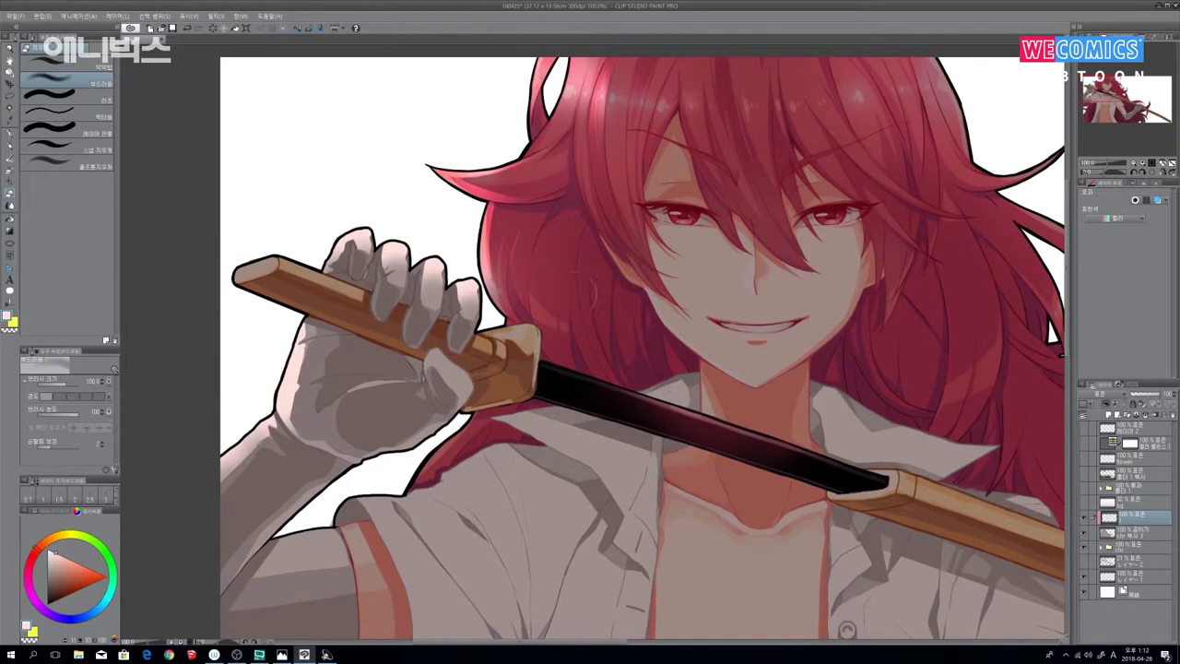
{"action": "key", "text": "p"}
{"action": "key", "text": "["}
{"action": "key", "text": "["}
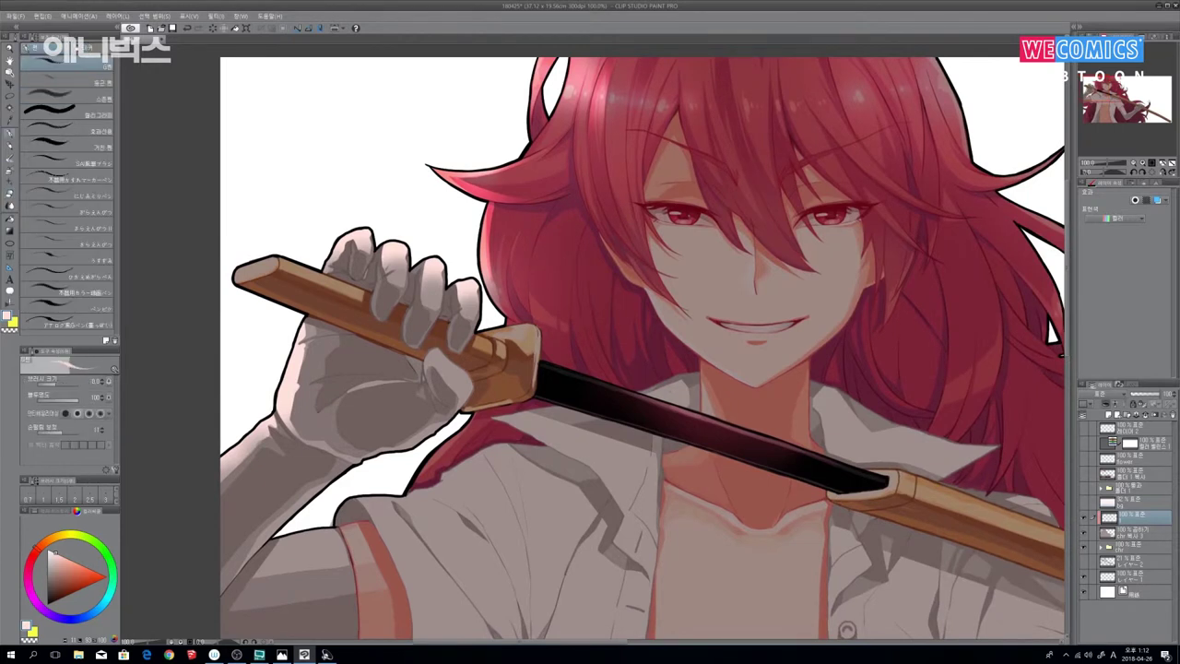
{"action": "left_click_drag", "start_coordinate": [539, 340], "coordinate": [531, 406]}
{"action": "key", "text": "e"}
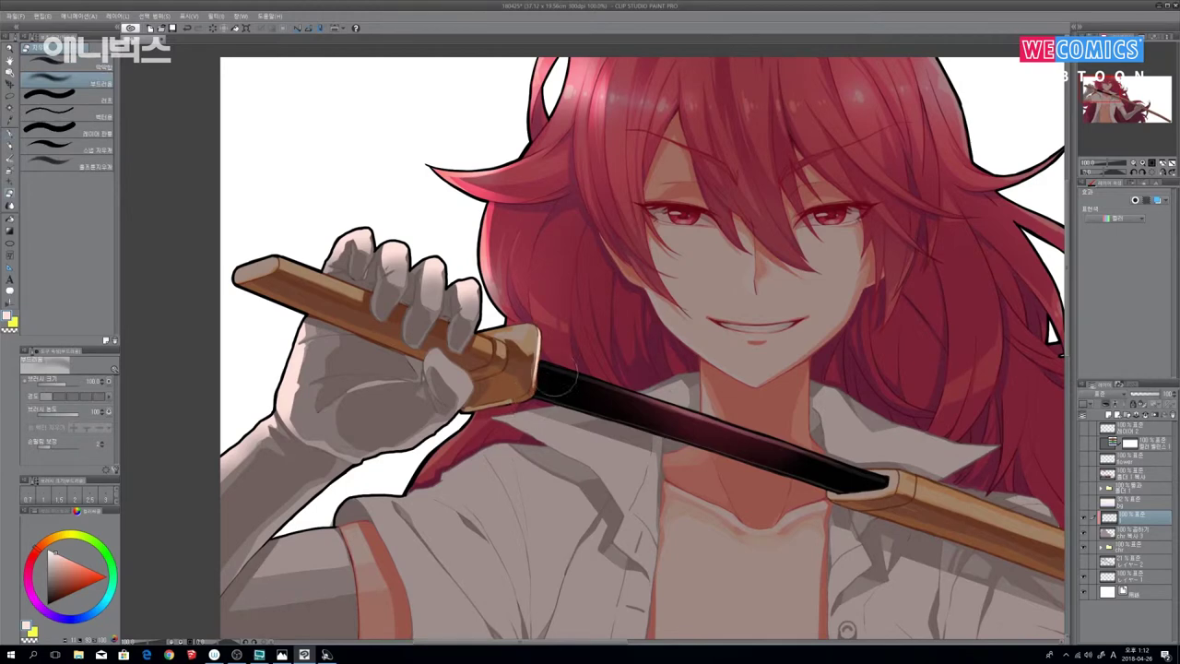
Step: Paint bright pale highlights into both red irises and soften them with a small eraser
{"action": "key", "text": "p"}
{"action": "left_click_drag", "start_coordinate": [554, 267], "coordinate": [562, 350]}
{"action": "left_click_drag", "start_coordinate": [573, 298], "coordinate": [565, 337]}
{"action": "left_click_drag", "start_coordinate": [545, 282], "coordinate": [535, 337]}
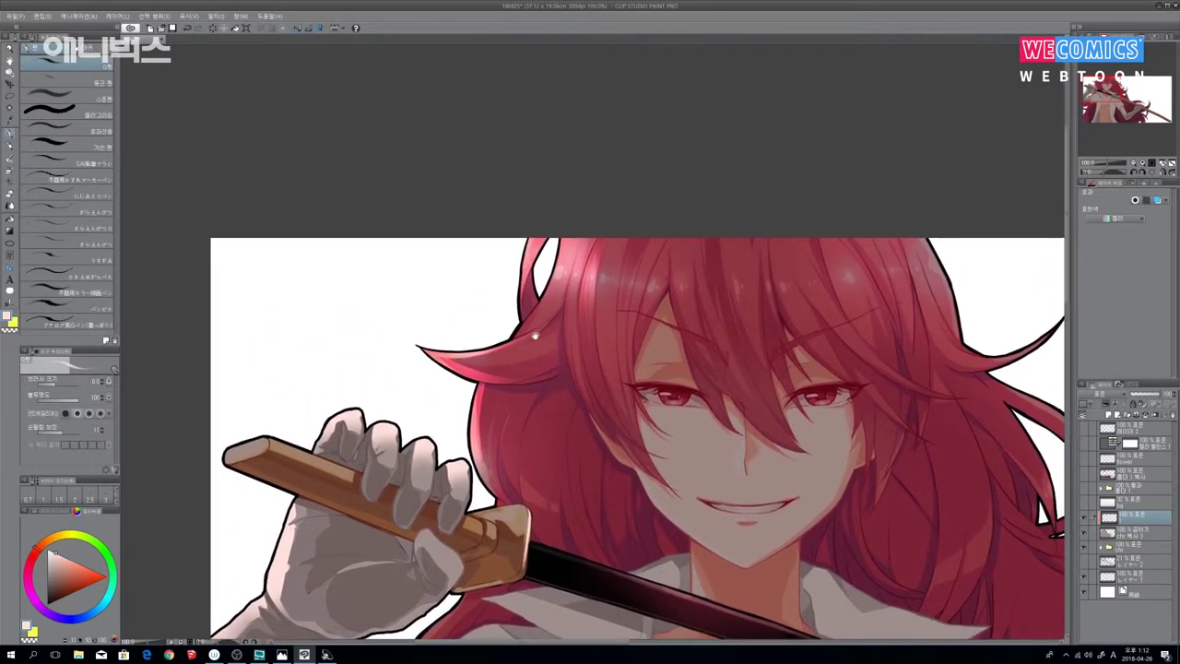
{"action": "key", "text": "p"}
{"action": "left_click_drag", "start_coordinate": [567, 296], "coordinate": [553, 325]}
{"action": "left_click_drag", "start_coordinate": [753, 318], "coordinate": [621, 272]}
{"action": "scroll", "coordinate": [621, 271], "scroll_direction": "down", "scroll_amount": 1}
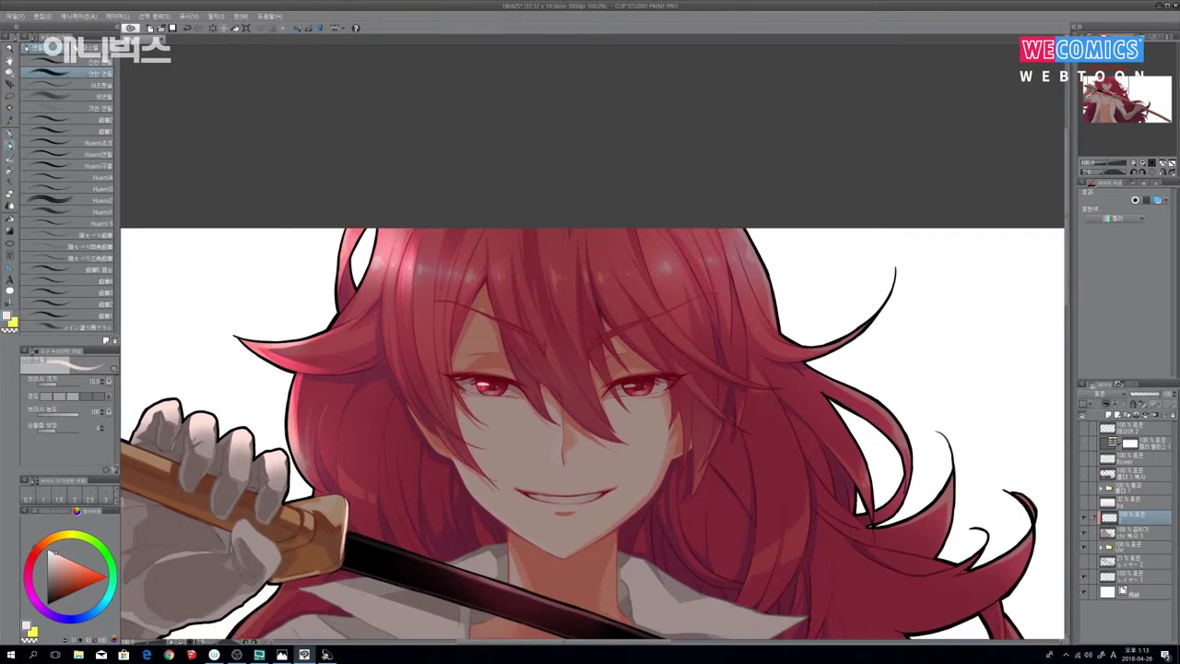
{"action": "left_click_drag", "start_coordinate": [487, 391], "coordinate": [499, 391]}
{"action": "key", "text": "e"}
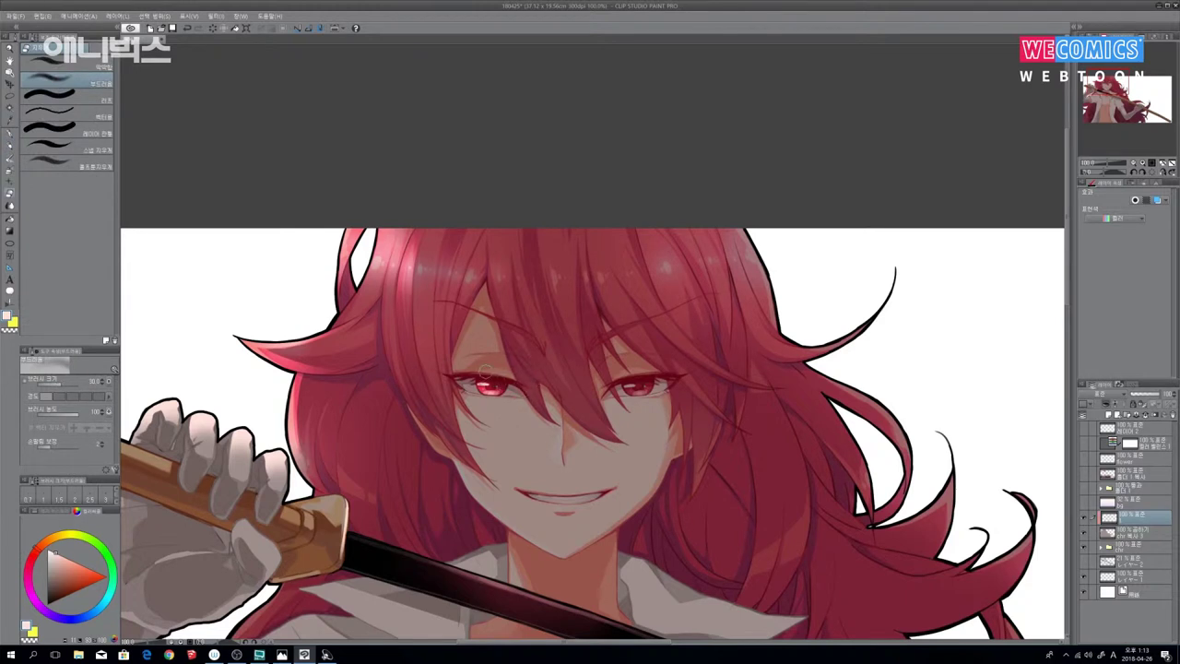
{"action": "key", "text": "b"}
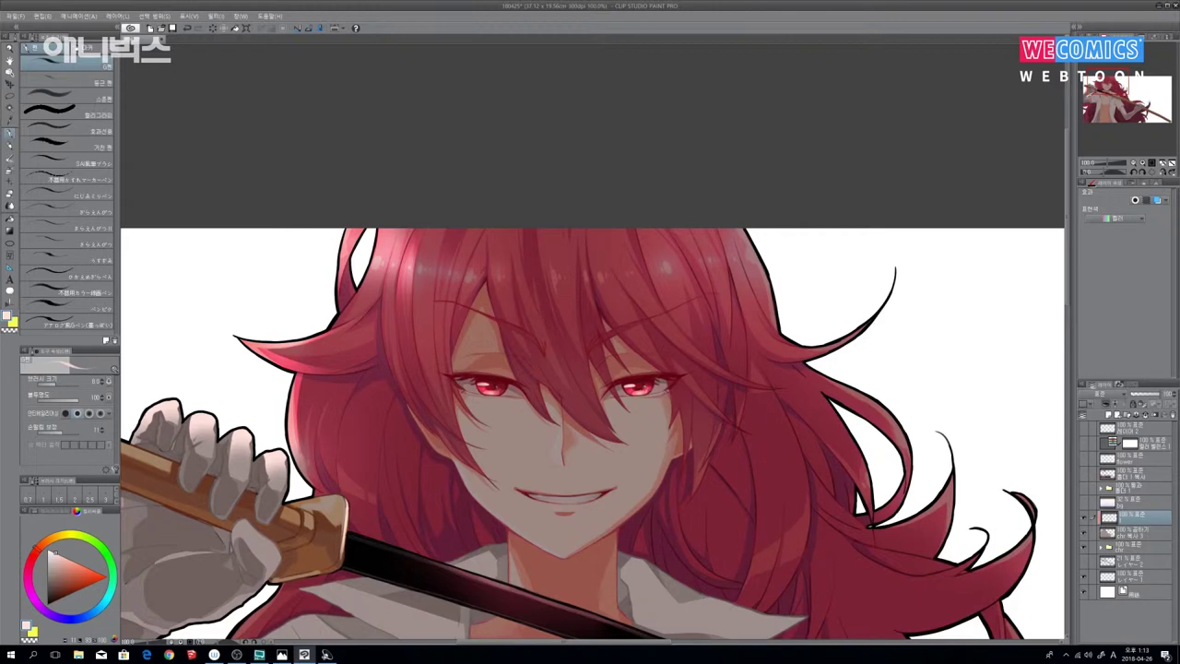
{"action": "key", "text": "e"}
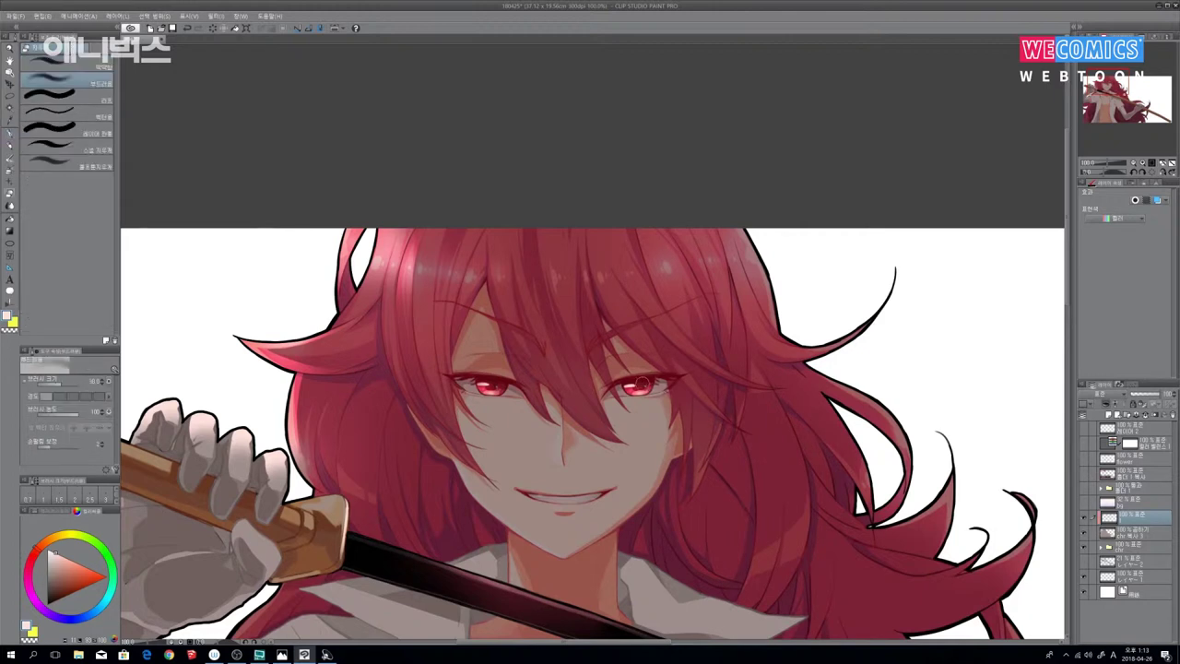
Step: Brighten the whites of both eyes with pale strokes and fade them with the soft eraser
{"action": "left_click_drag", "start_coordinate": [679, 455], "coordinate": [687, 400]}
{"action": "key", "text": "p"}
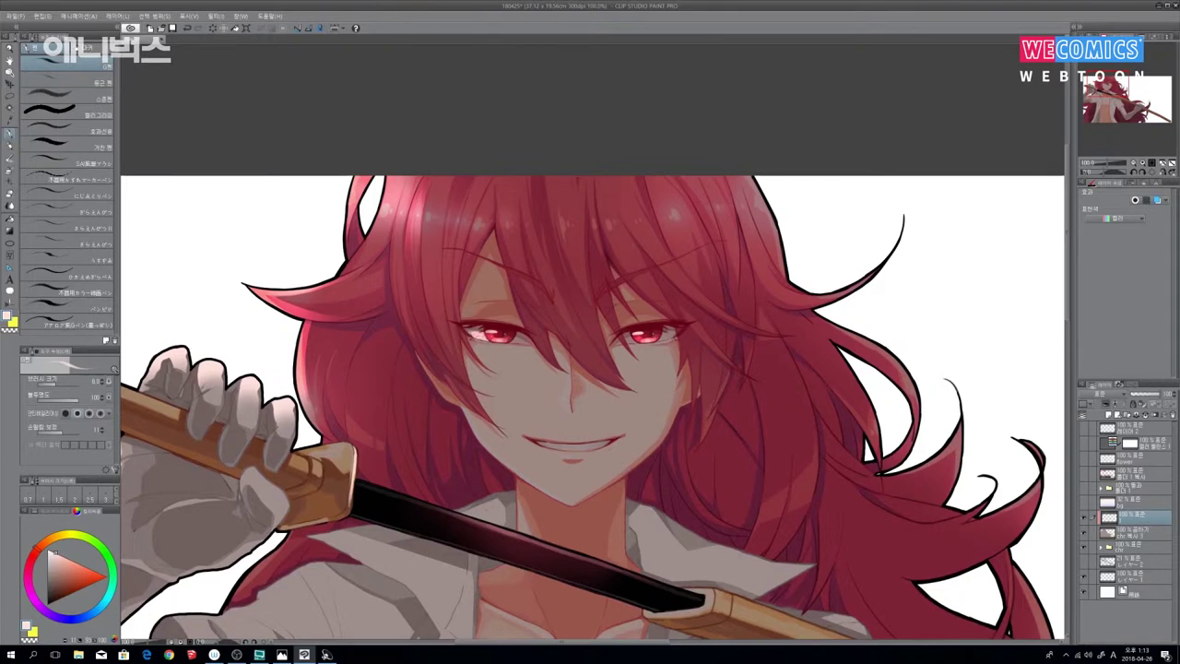
{"action": "key", "text": "e"}
{"action": "key", "text": "p"}
{"action": "key", "text": "b"}
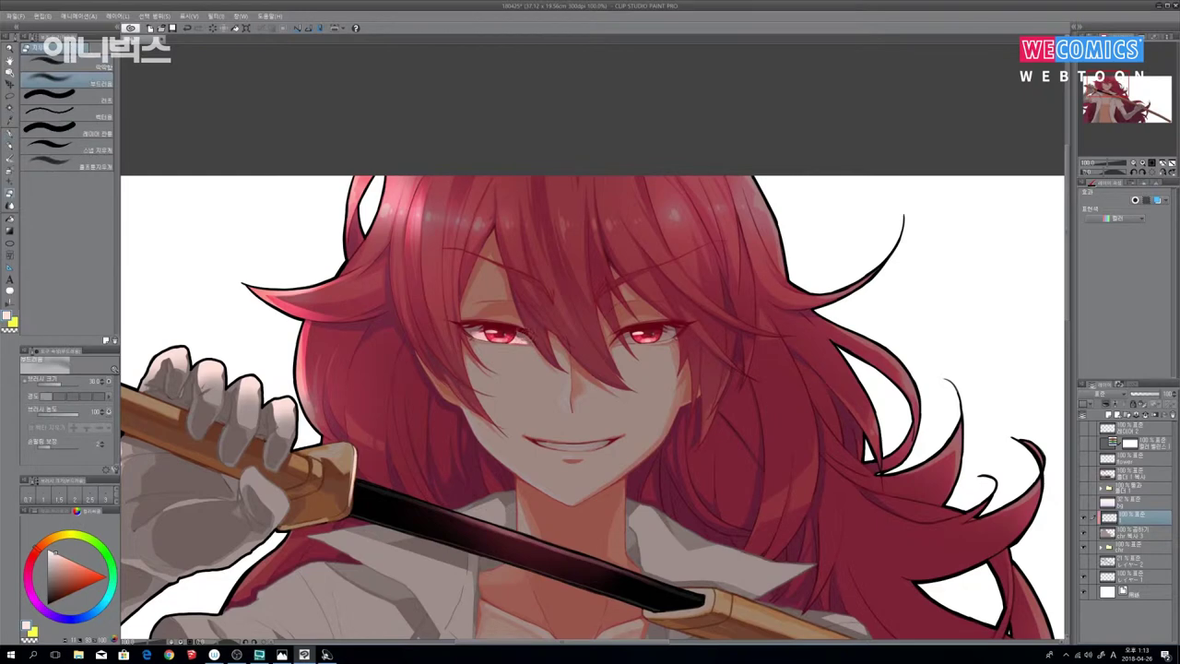
Step: Paint a pale highlight along the side of the nose
{"action": "key", "text": "b"}
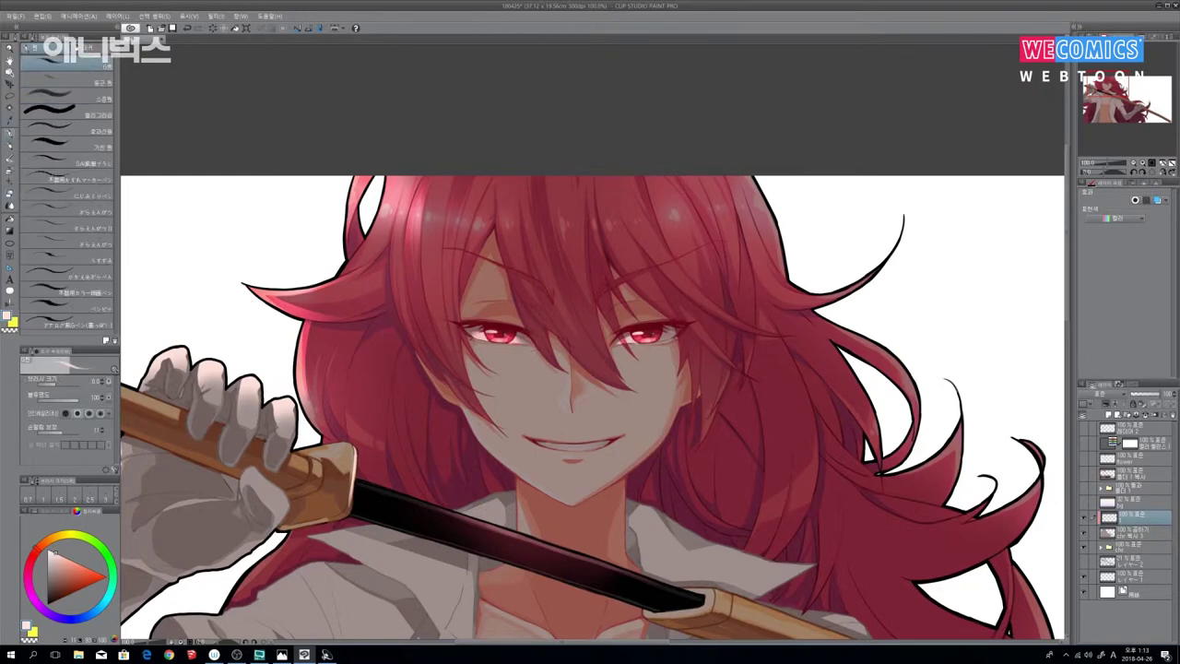
{"action": "key", "text": "b"}
{"action": "key", "text": "b"}
{"action": "key", "text": "b"}
{"action": "key", "text": "b"}
{"action": "left_click_drag", "start_coordinate": [565, 388], "coordinate": [564, 397]}
Step: Paint pale rim light along the cheek and jaw down to the chin, and blend its inner edge with the soft eraser
{"action": "left_click_drag", "start_coordinate": [620, 458], "coordinate": [563, 329]}
{"action": "mouse_move", "coordinate": [448, 284]}
{"action": "left_mouse_down"}
{"action": "mouse_move", "coordinate": [481, 333]}
{"action": "mouse_move", "coordinate": [548, 376]}
{"action": "left_mouse_up"}
{"action": "key", "text": "]"}
{"action": "key", "text": "j"}
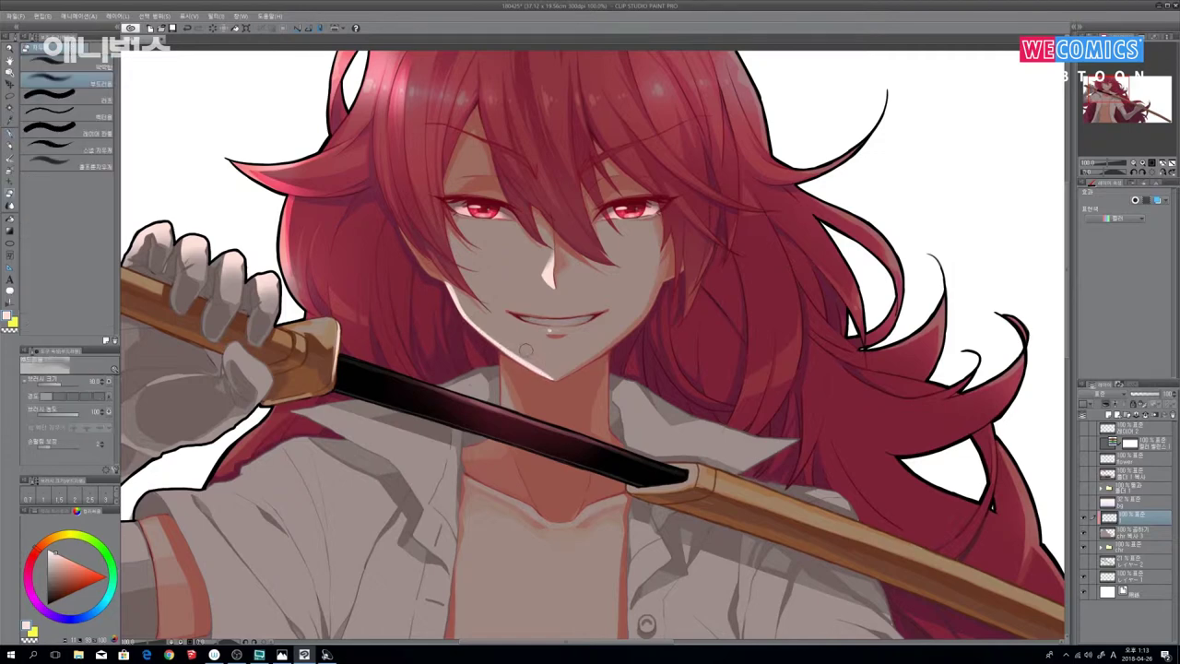
{"action": "left_click_drag", "start_coordinate": [509, 348], "coordinate": [636, 405]}
{"action": "key", "text": "p"}
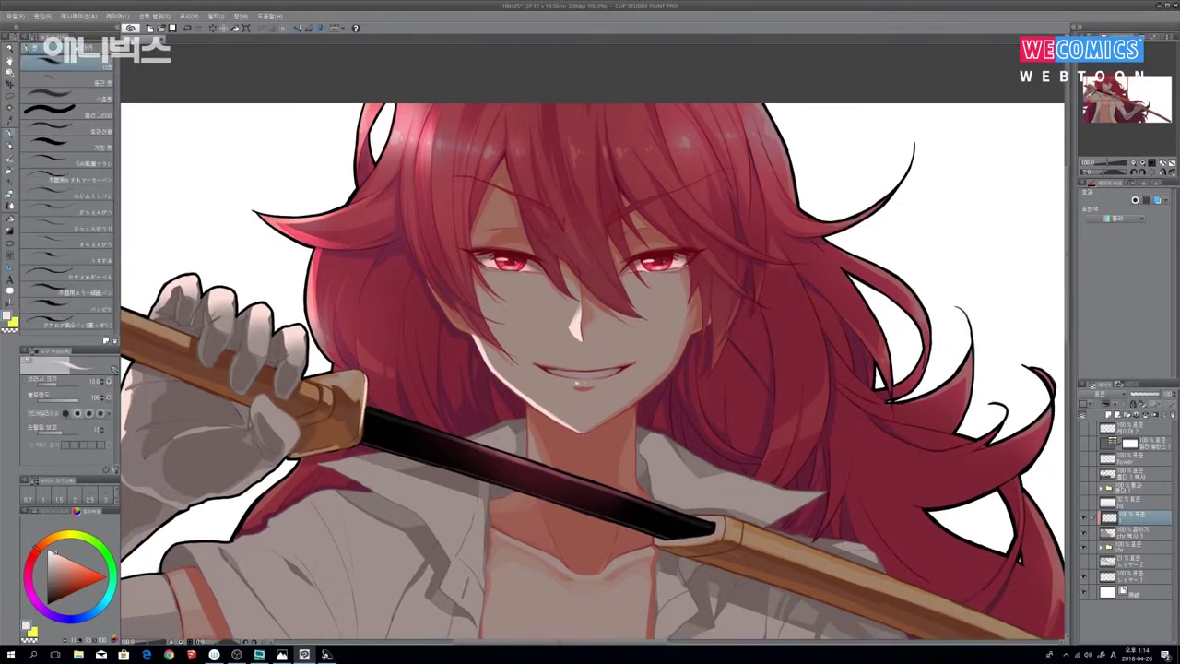
Step: Extend the pale rim light up the side of the face beside the hair and soften it with the eraser
{"action": "left_click_drag", "start_coordinate": [445, 304], "coordinate": [470, 334]}
{"action": "key", "text": "b"}
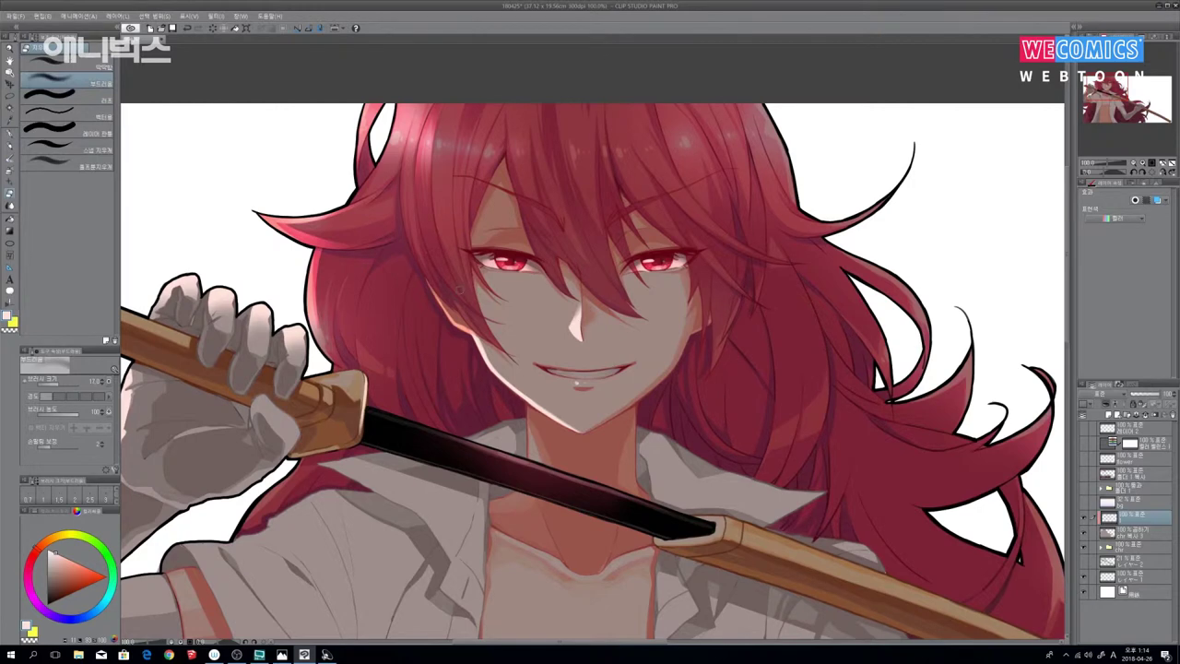
{"action": "left_click_drag", "start_coordinate": [558, 306], "coordinate": [636, 241]}
{"action": "left_click_drag", "start_coordinate": [675, 306], "coordinate": [654, 253]}
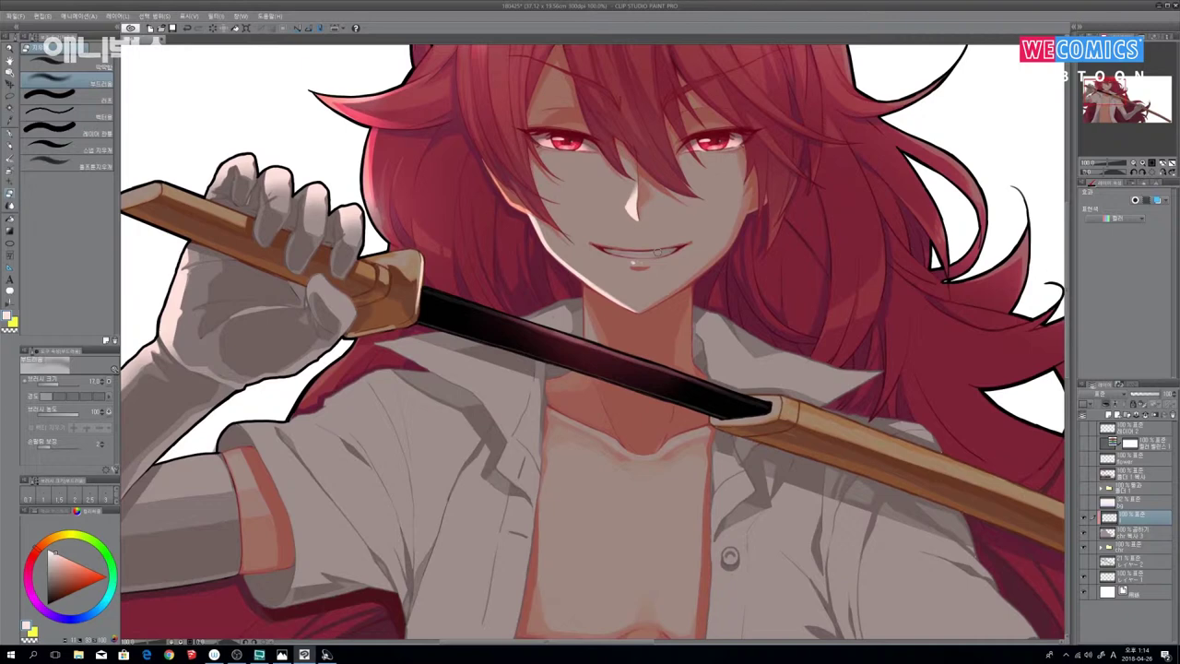
{"action": "left_click_drag", "start_coordinate": [762, 137], "coordinate": [801, 353]}
{"action": "left_click_drag", "start_coordinate": [738, 218], "coordinate": [718, 249]}
Step: Paint a pale highlight on the short sleeve's cuff of the raised arm and fade it with an enlarged soft eraser
{"action": "key", "text": "p"}
{"action": "mouse_move", "coordinate": [663, 376]}
{"action": "left_mouse_down"}
{"action": "mouse_move", "coordinate": [674, 329]}
{"action": "mouse_move", "coordinate": [799, 223]}
{"action": "mouse_move", "coordinate": [790, 291]}
{"action": "left_mouse_up"}
{"action": "mouse_move", "coordinate": [443, 324]}
{"action": "left_mouse_down"}
{"action": "mouse_move", "coordinate": [489, 353]}
{"action": "mouse_move", "coordinate": [466, 334]}
{"action": "mouse_move", "coordinate": [489, 352]}
{"action": "mouse_move", "coordinate": [464, 352]}
{"action": "mouse_move", "coordinate": [490, 357]}
{"action": "mouse_move", "coordinate": [525, 395]}
{"action": "left_mouse_up"}
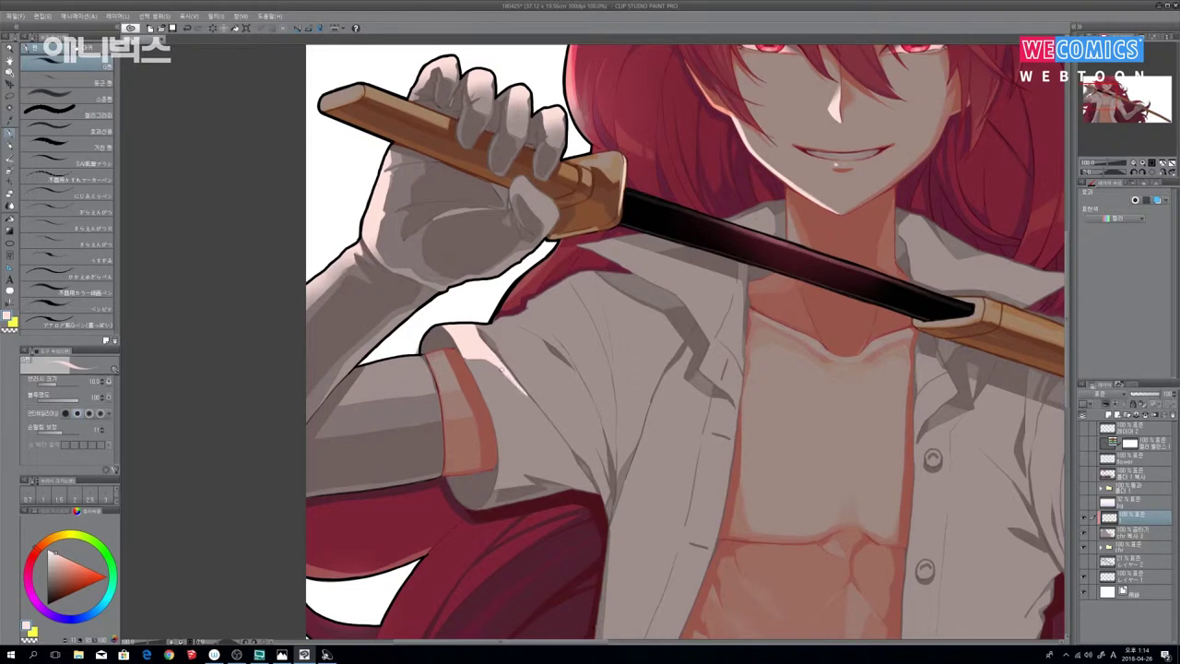
{"action": "key", "text": "e"}
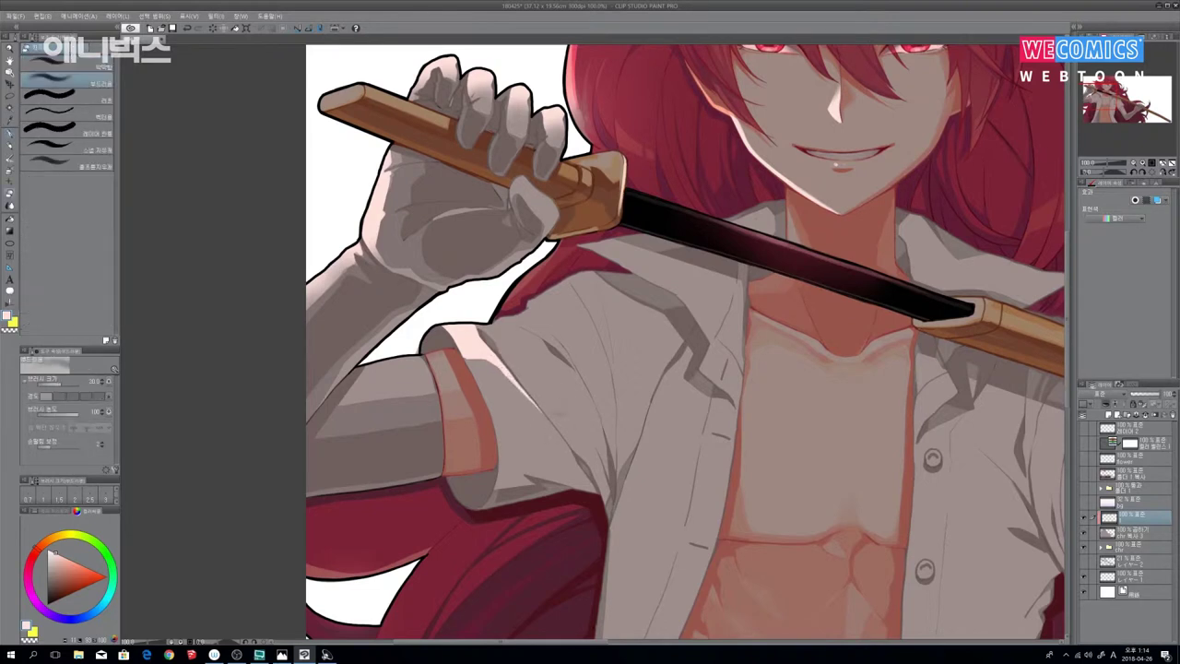
{"action": "key", "text": "bracketright"}
{"action": "key", "text": "bracketright"}
{"action": "key", "text": "bracketright"}
{"action": "key", "text": "bracketright"}
{"action": "key", "text": "bracketright"}
{"action": "key", "text": "bracketright"}
{"action": "left_click_drag", "start_coordinate": [529, 413], "coordinate": [498, 376]}
{"action": "key", "text": "bracketright"}
{"action": "left_click_drag", "start_coordinate": [504, 376], "coordinate": [533, 388]}
{"action": "mouse_move", "coordinate": [560, 346]}
{"action": "left_mouse_down"}
{"action": "mouse_move", "coordinate": [653, 409]}
{"action": "mouse_move", "coordinate": [692, 400]}
{"action": "left_mouse_up"}
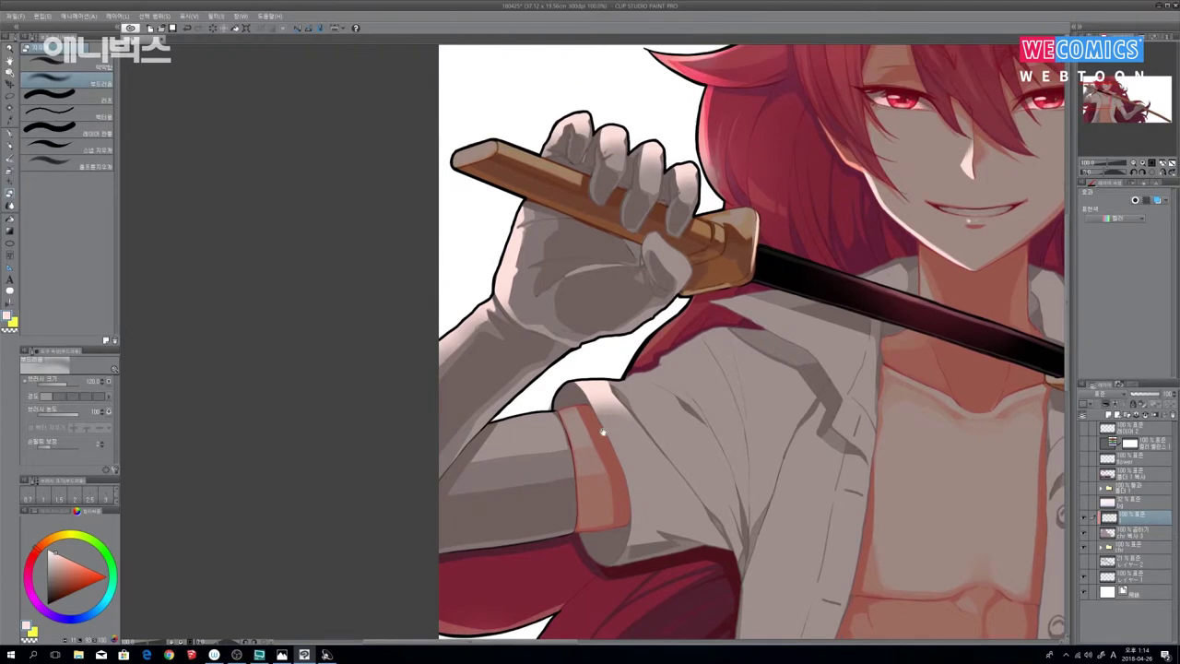
{"action": "left_click_drag", "start_coordinate": [603, 431], "coordinate": [602, 440]}
Step: Paint pale rim light along the underside of the raised gloved forearm and blend it with the soft eraser
{"action": "key", "text": "p"}
{"action": "left_click_drag", "start_coordinate": [550, 373], "coordinate": [516, 394]}
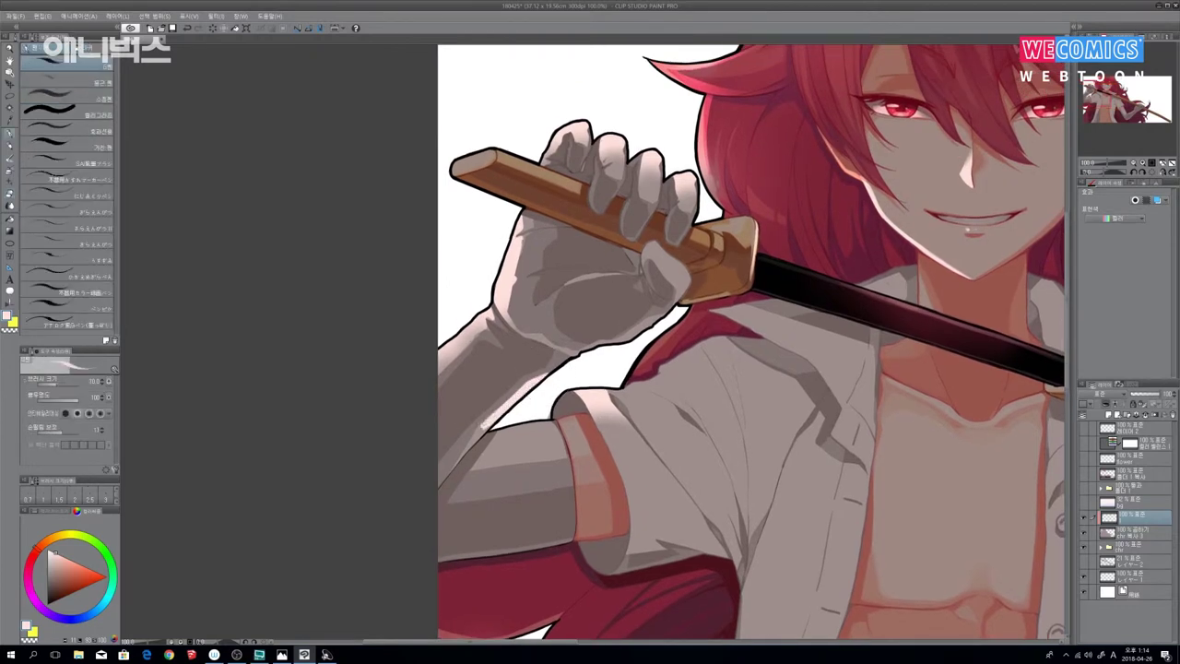
{"action": "left_click_drag", "start_coordinate": [481, 426], "coordinate": [469, 444]}
{"action": "key", "text": "b"}
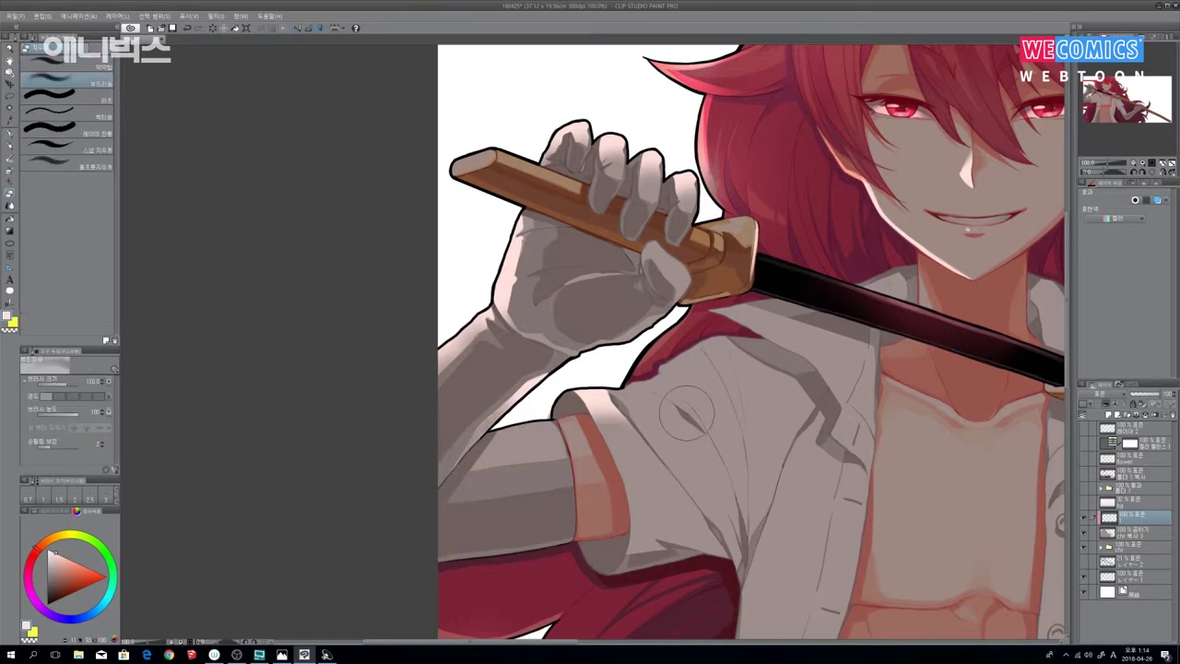
Step: Paint a pale highlight on the shirt's shoulder beside the raised arm's cuff and soften it with the eraser
{"action": "key", "text": "p"}
{"action": "left_click_drag", "start_coordinate": [687, 416], "coordinate": [633, 420]}
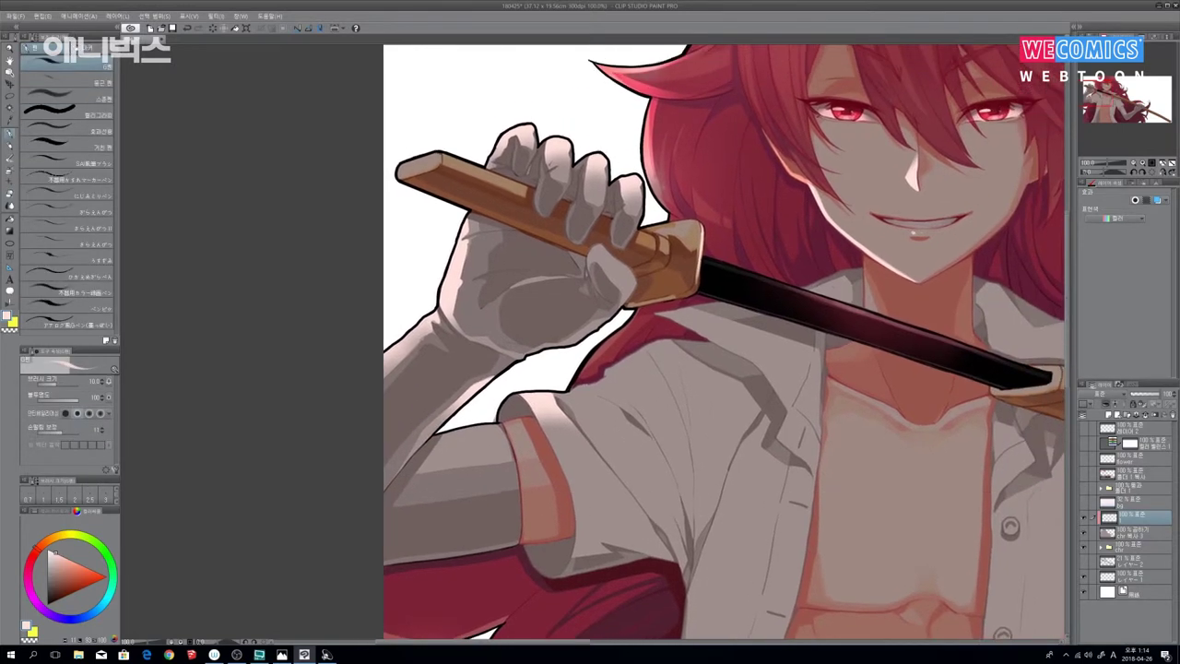
{"action": "left_click_drag", "start_coordinate": [573, 387], "coordinate": [601, 407]}
{"action": "key", "text": "e"}
{"action": "mouse_move", "coordinate": [805, 459]}
{"action": "left_mouse_down"}
{"action": "mouse_move", "coordinate": [759, 468]}
{"action": "mouse_move", "coordinate": [646, 436]}
{"action": "left_mouse_up"}
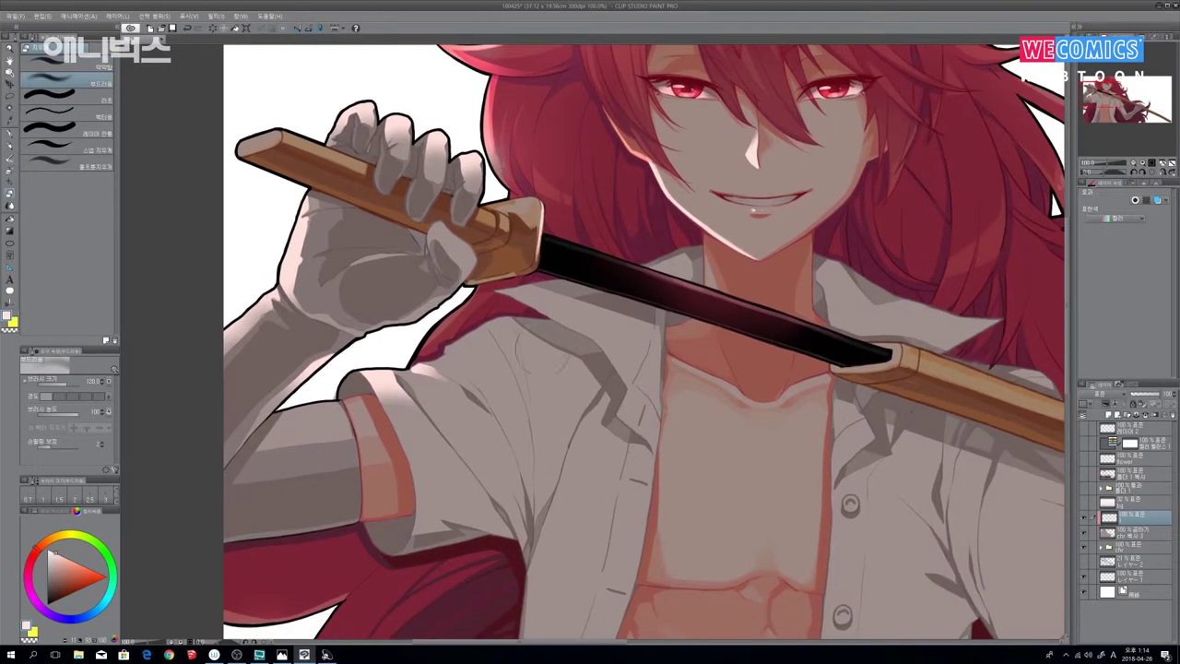
{"action": "key", "text": "p"}
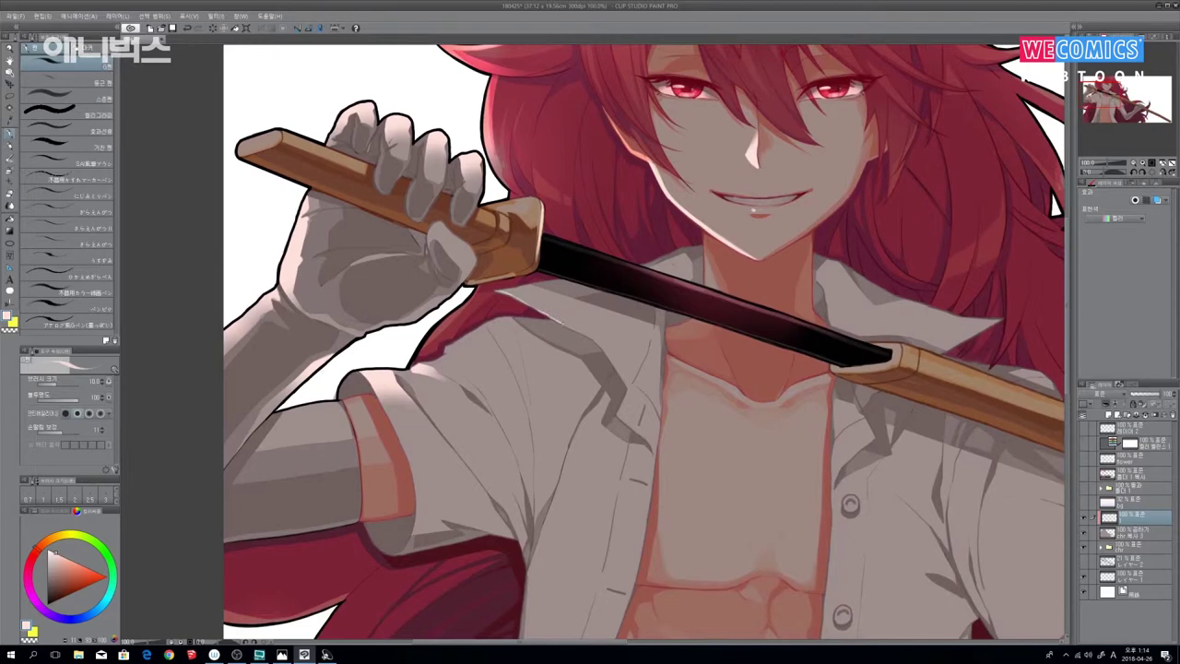
{"action": "key", "text": "b"}
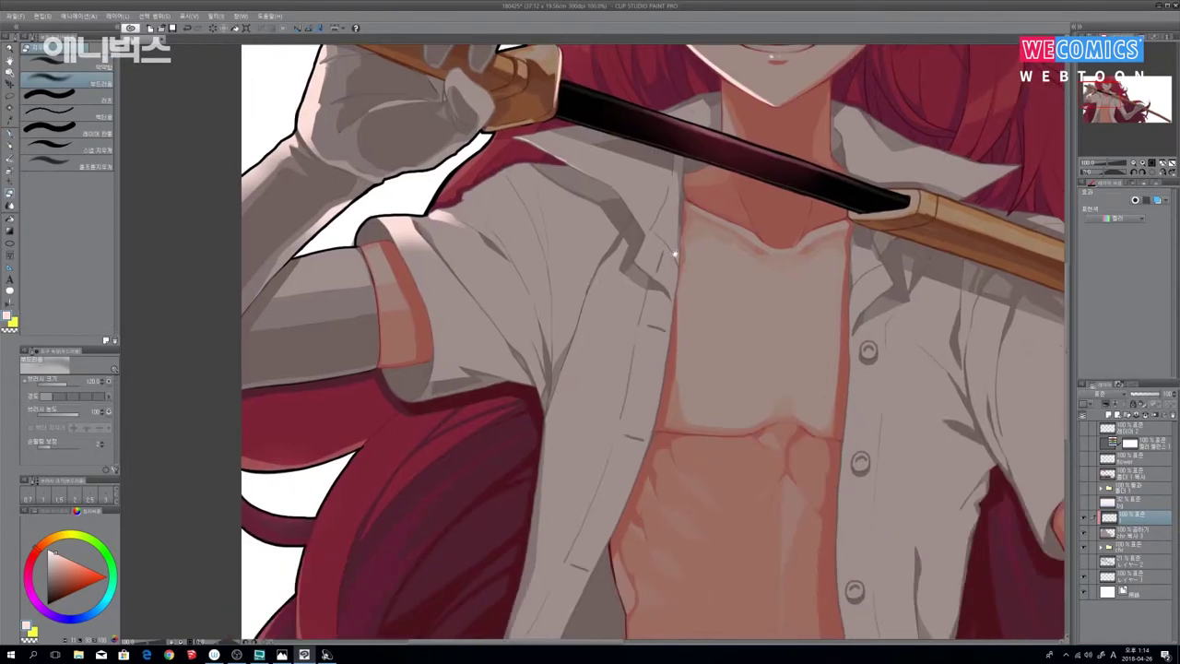
Step: Paint a pale patch on the folded lapel beside the chest and fade its edge with the soft eraser
{"action": "key", "text": "p"}
{"action": "mouse_move", "coordinate": [627, 227]}
{"action": "left_mouse_down"}
{"action": "mouse_move", "coordinate": [609, 256]}
{"action": "mouse_move", "coordinate": [622, 263]}
{"action": "mouse_move", "coordinate": [604, 271]}
{"action": "mouse_move", "coordinate": [623, 274]}
{"action": "left_mouse_up"}
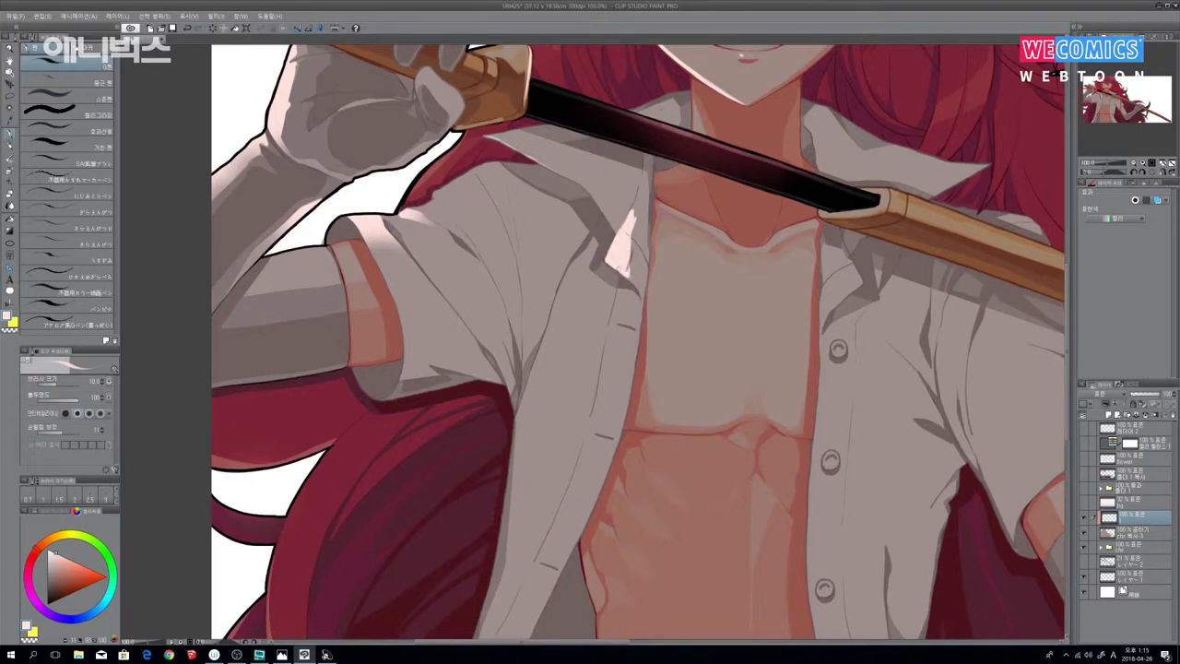
{"action": "key", "text": "e"}
{"action": "left_click_drag", "start_coordinate": [649, 230], "coordinate": [656, 273]}
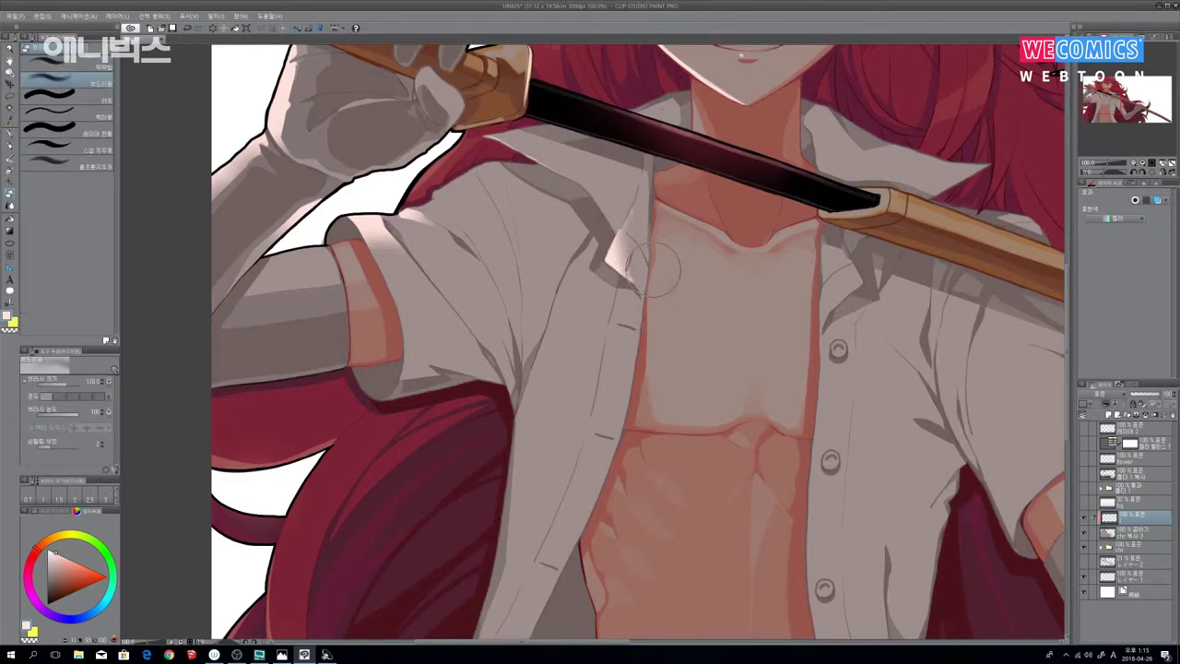
Step: Paint pale rim light along the outer edge of the open shirt's lower hem and fade it with the soft eraser
{"action": "left_click_drag", "start_coordinate": [724, 448], "coordinate": [717, 314]}
{"action": "mouse_move", "coordinate": [636, 403]}
{"action": "left_mouse_down"}
{"action": "mouse_move", "coordinate": [682, 338]}
{"action": "mouse_move", "coordinate": [753, 305]}
{"action": "mouse_move", "coordinate": [786, 205]}
{"action": "left_mouse_up"}
{"action": "key", "text": "p"}
{"action": "left_click_drag", "start_coordinate": [581, 397], "coordinate": [534, 471]}
{"action": "left_click_drag", "start_coordinate": [589, 371], "coordinate": [564, 413]}
{"action": "left_click_drag", "start_coordinate": [583, 379], "coordinate": [544, 467]}
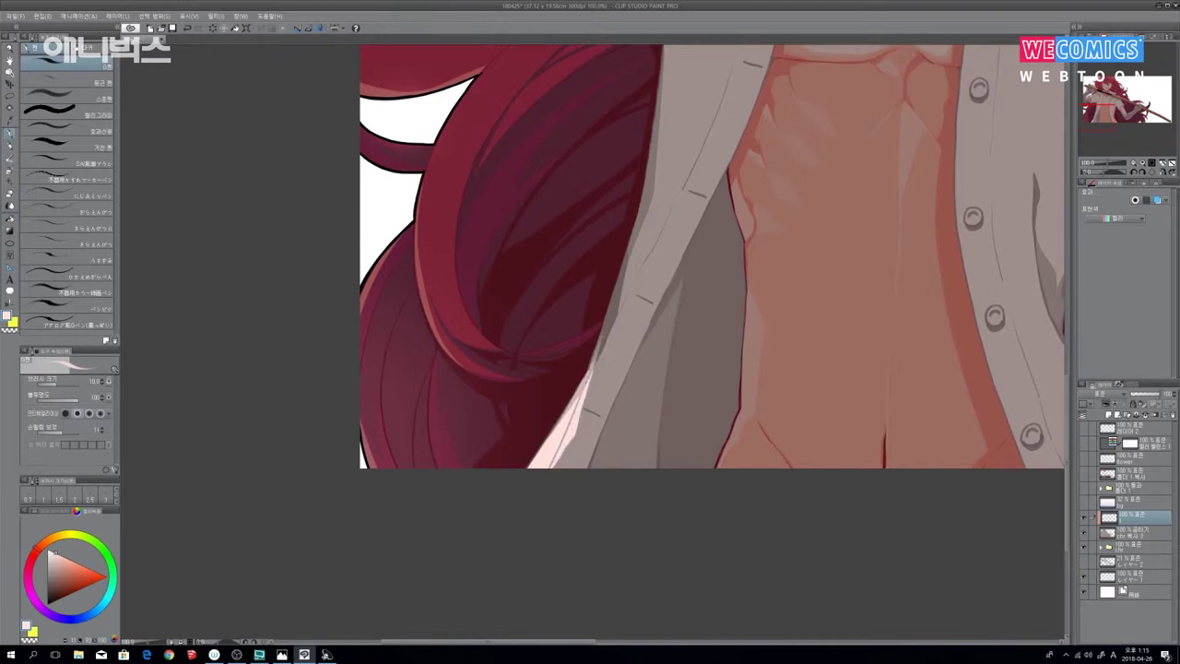
{"action": "key", "text": "b"}
{"action": "scroll", "coordinate": [626, 263], "scroll_direction": "down", "scroll_amount": 4}
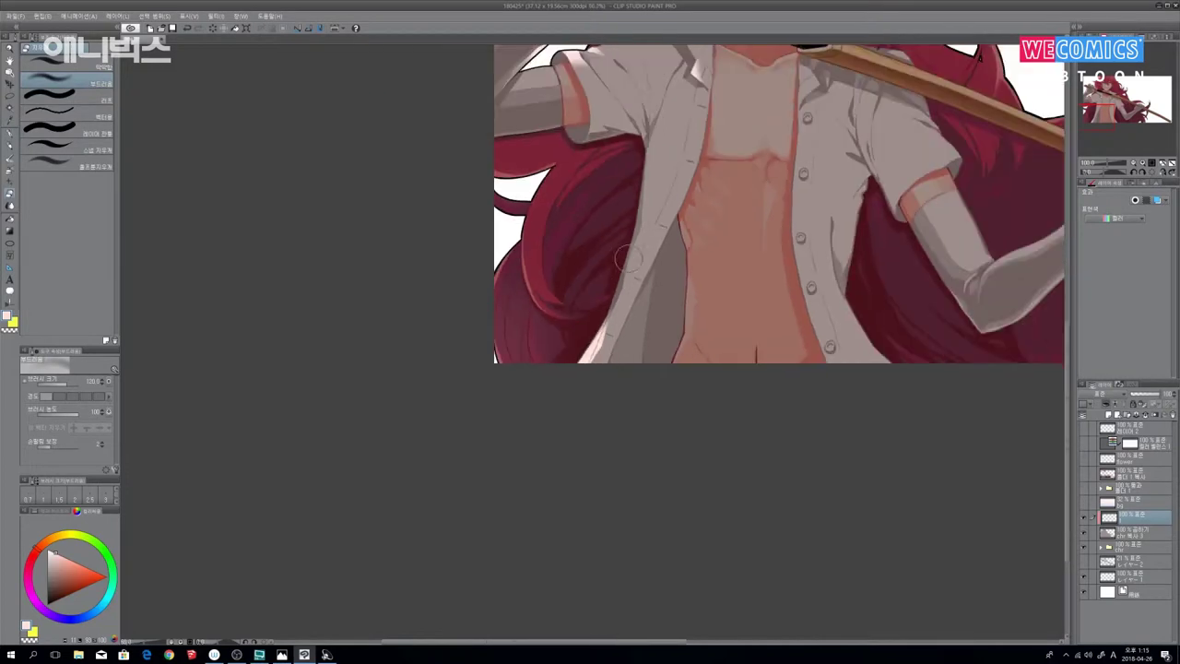
{"action": "left_click_drag", "start_coordinate": [792, 450], "coordinate": [612, 546]}
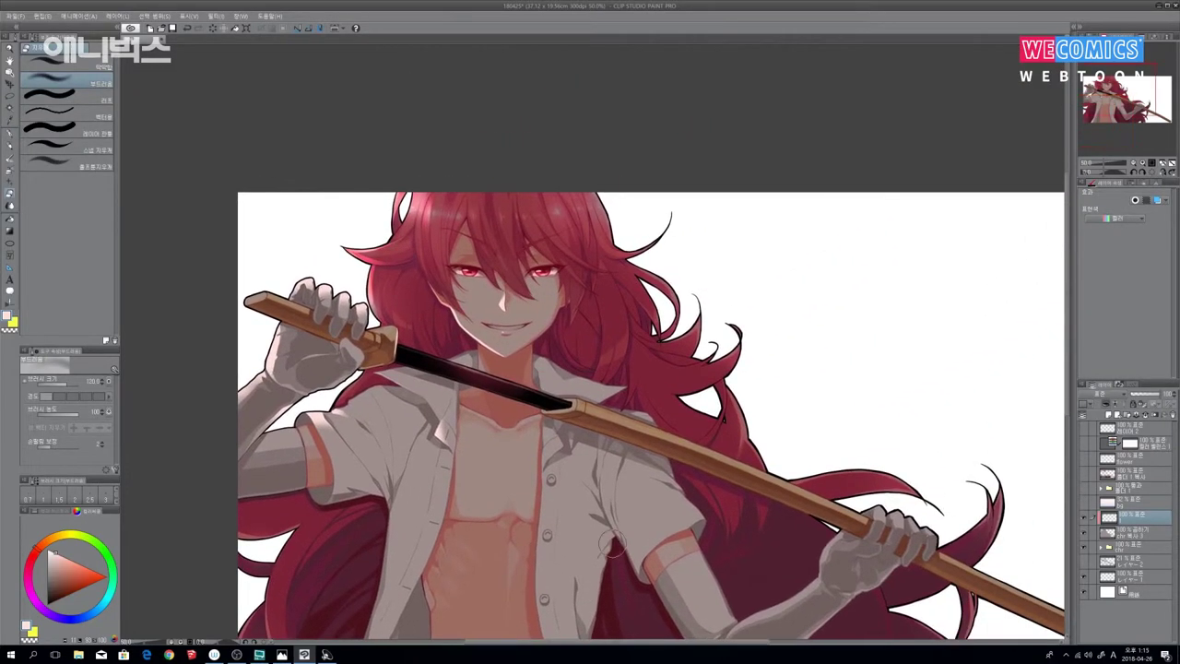
Step: Add pale rim light to the outer hair locks behind the scabbard and blend it with the soft eraser
{"action": "key", "text": "p"}
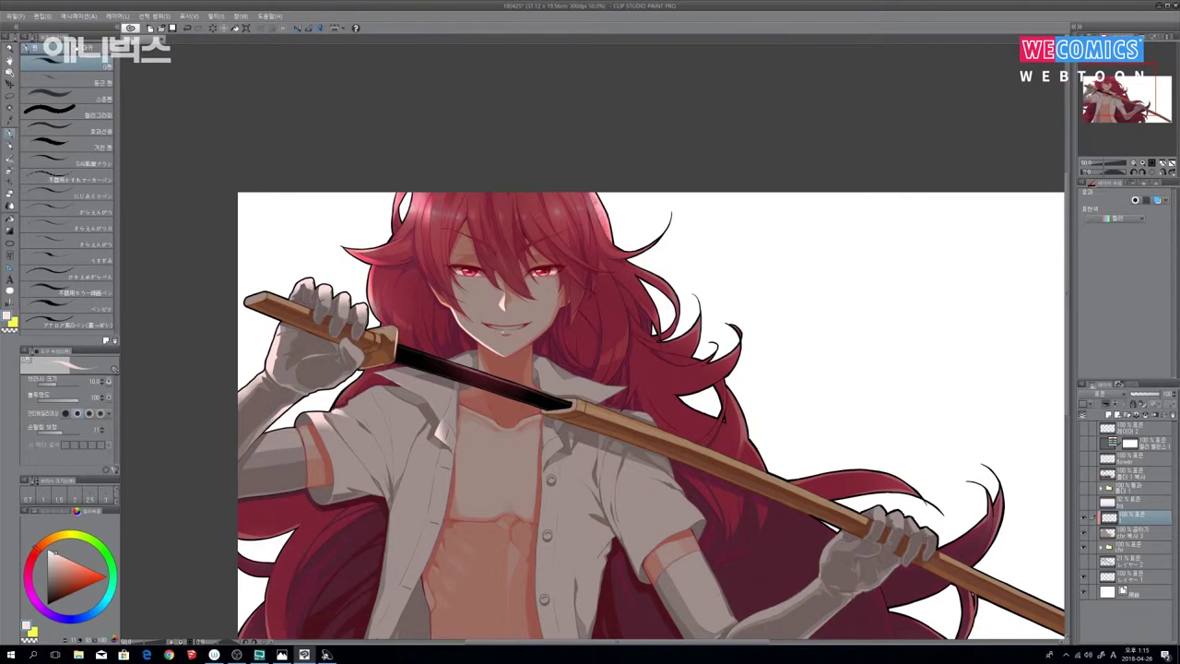
{"action": "key", "text": "e"}
{"action": "left_click_drag", "start_coordinate": [738, 331], "coordinate": [704, 426]}
{"action": "key", "text": "p"}
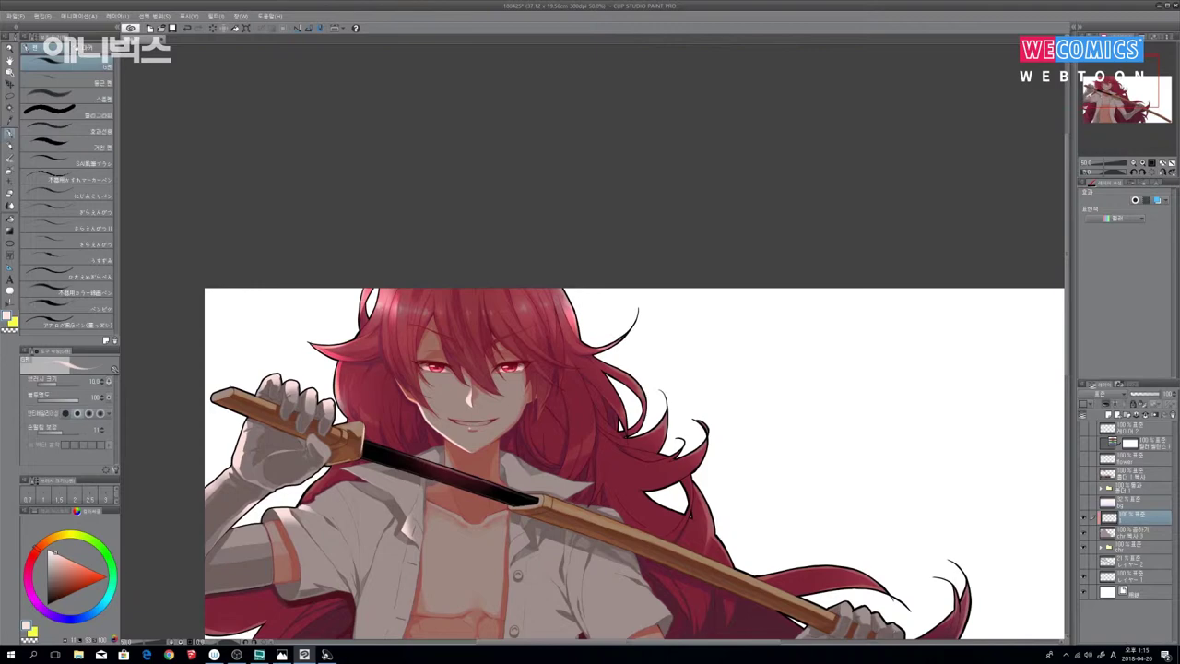
{"action": "key", "text": "e"}
{"action": "mouse_move", "coordinate": [835, 547]}
{"action": "left_mouse_down"}
{"action": "mouse_move", "coordinate": [782, 470]}
{"action": "mouse_move", "coordinate": [690, 395]}
{"action": "mouse_move", "coordinate": [674, 325]}
{"action": "mouse_move", "coordinate": [724, 408]}
{"action": "left_mouse_up"}
{"action": "key", "text": "b"}
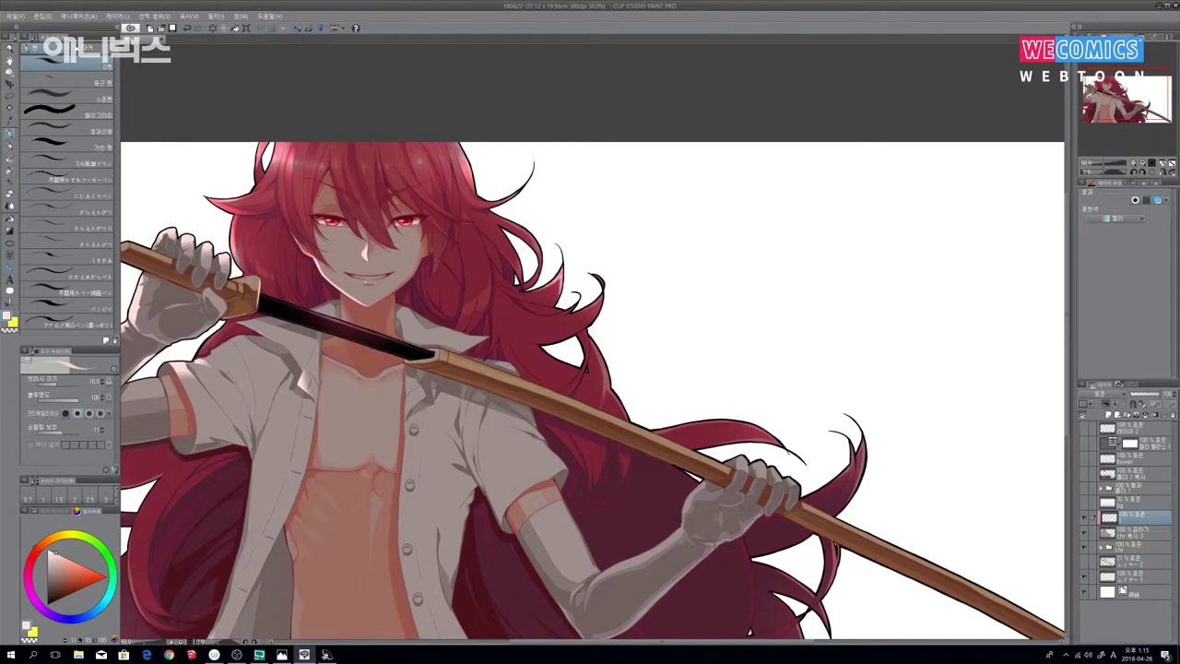
{"action": "key", "text": "space"}
{"action": "left_click_drag", "start_coordinate": [642, 447], "coordinate": [695, 408]}
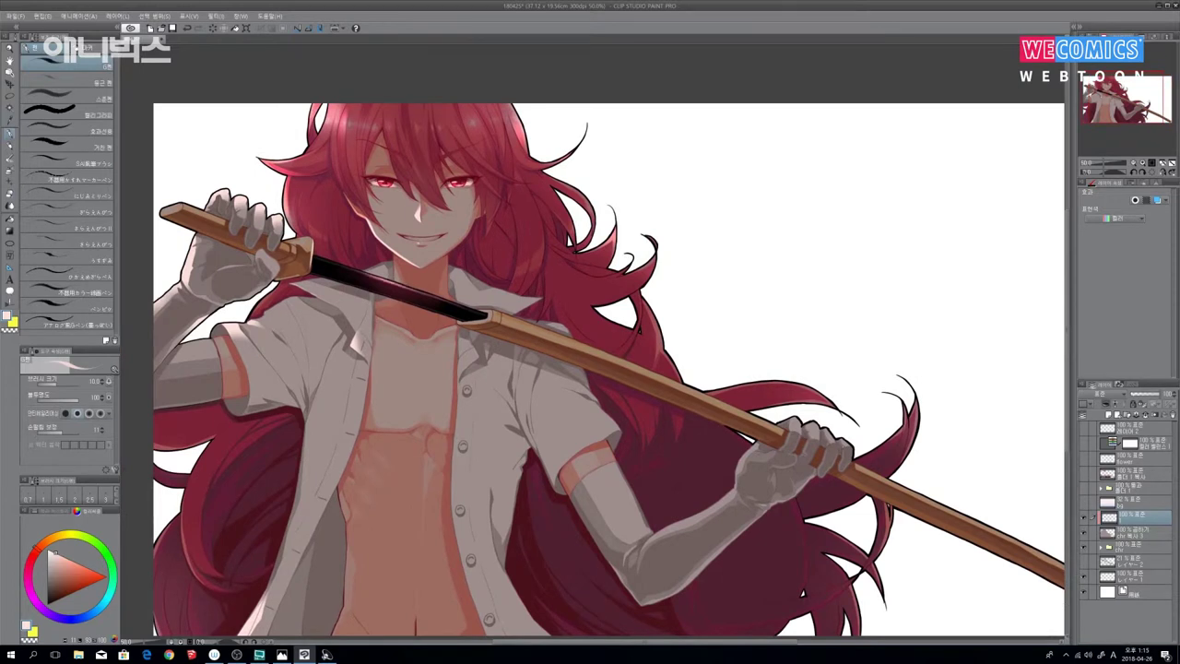
{"action": "key", "text": "e"}
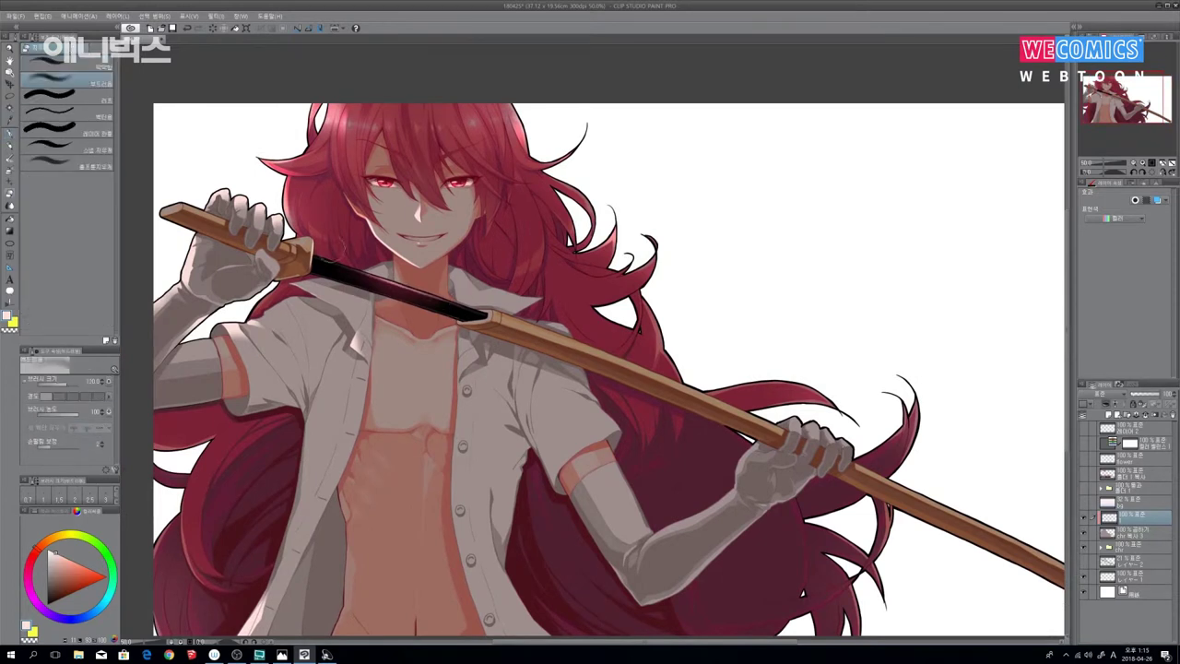
Step: Enlarge the pen, paint pale highlights on the glove's fingers gripping the scabbard, and soften them with the eraser
{"action": "left_click_drag", "start_coordinate": [931, 500], "coordinate": [770, 407]}
{"action": "key", "text": "p"}
{"action": "key", "text": "bracketright"}
{"action": "key", "text": "bracketright"}
{"action": "key", "text": "bracketright"}
{"action": "mouse_move", "coordinate": [640, 328]}
{"action": "left_mouse_down"}
{"action": "mouse_move", "coordinate": [631, 338]}
{"action": "mouse_move", "coordinate": [666, 347]}
{"action": "mouse_move", "coordinate": [640, 336]}
{"action": "left_mouse_up"}
{"action": "key", "text": "e"}
{"action": "left_click_drag", "start_coordinate": [709, 423], "coordinate": [763, 458]}
{"action": "key", "text": "b"}
{"action": "mouse_move", "coordinate": [694, 327]}
{"action": "left_mouse_down"}
{"action": "mouse_move", "coordinate": [728, 346]}
{"action": "mouse_move", "coordinate": [655, 373]}
{"action": "left_mouse_up"}
{"action": "key", "text": "e"}
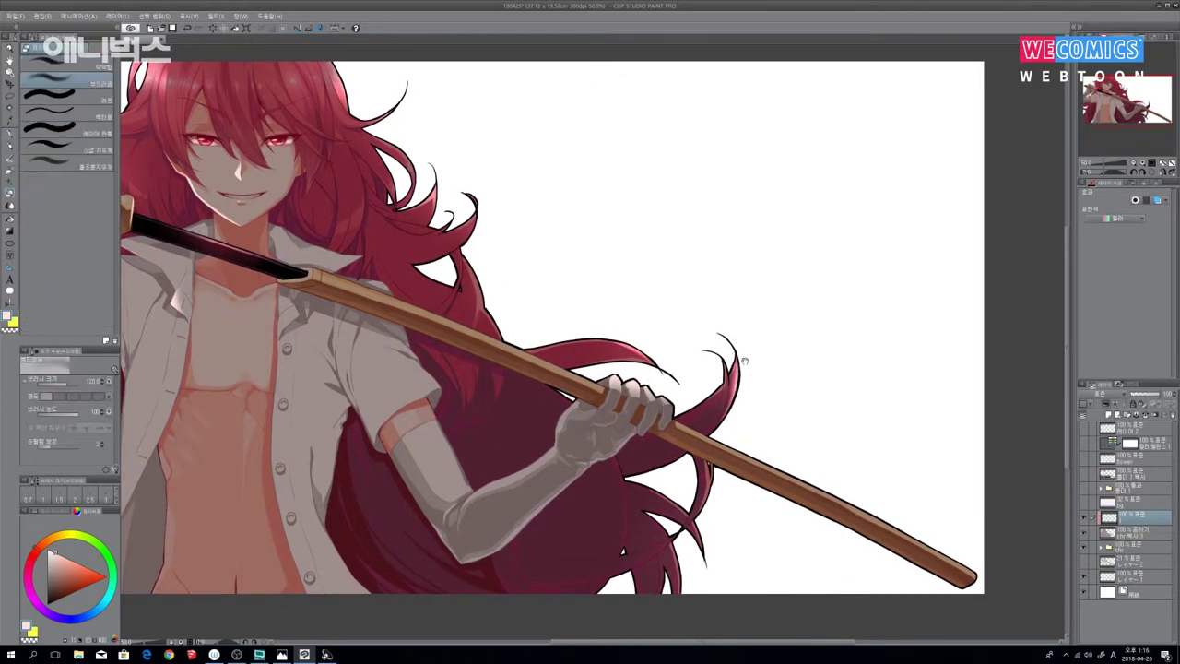
Step: Paint a pale highlight along the upper edge of the scabbard beyond the gripping hand and blend it with the soft eraser
{"action": "left_click_drag", "start_coordinate": [745, 361], "coordinate": [574, 180]}
{"action": "key", "text": "p"}
{"action": "left_click_drag", "start_coordinate": [609, 291], "coordinate": [672, 322]}
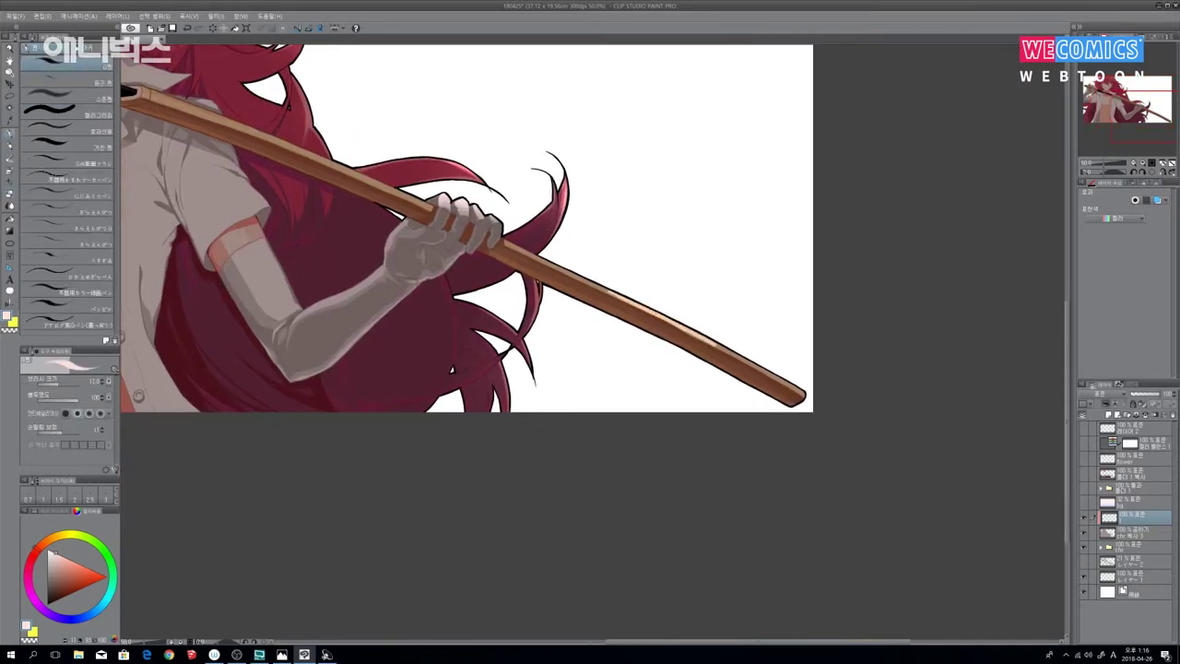
{"action": "key", "text": "b"}
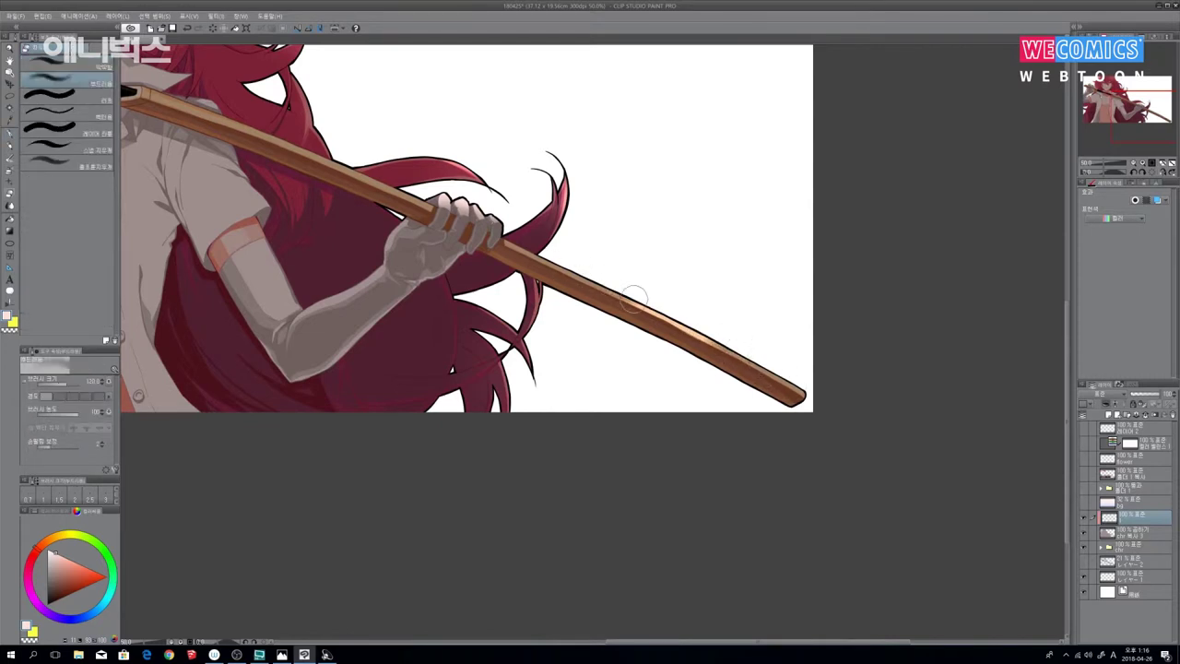
{"action": "left_click_drag", "start_coordinate": [594, 284], "coordinate": [732, 338]}
{"action": "key", "text": "p"}
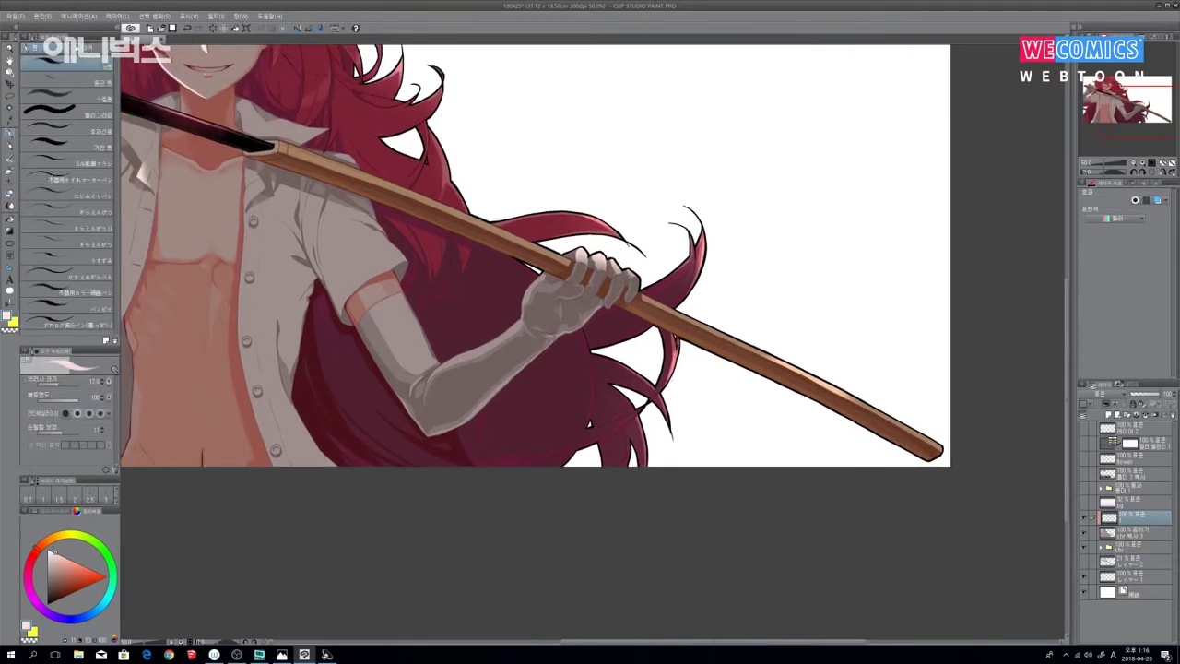
{"action": "key", "text": "b"}
{"action": "left_click_drag", "start_coordinate": [696, 469], "coordinate": [750, 377]}
{"action": "key", "text": "p"}
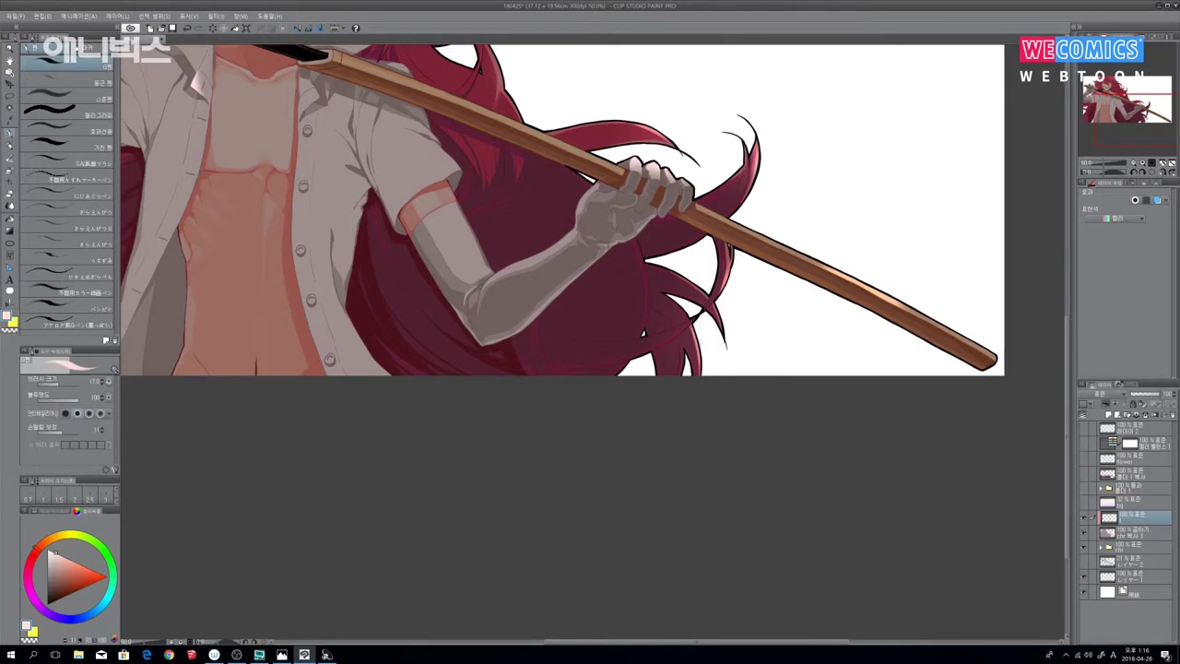
{"action": "key", "text": "b"}
{"action": "left_click_drag", "start_coordinate": [454, 187], "coordinate": [561, 339]}
Step: Paint a pale highlight near the sleeve hem of the arm gripping the scabbard and fade it with the soft eraser
{"action": "key", "text": "p"}
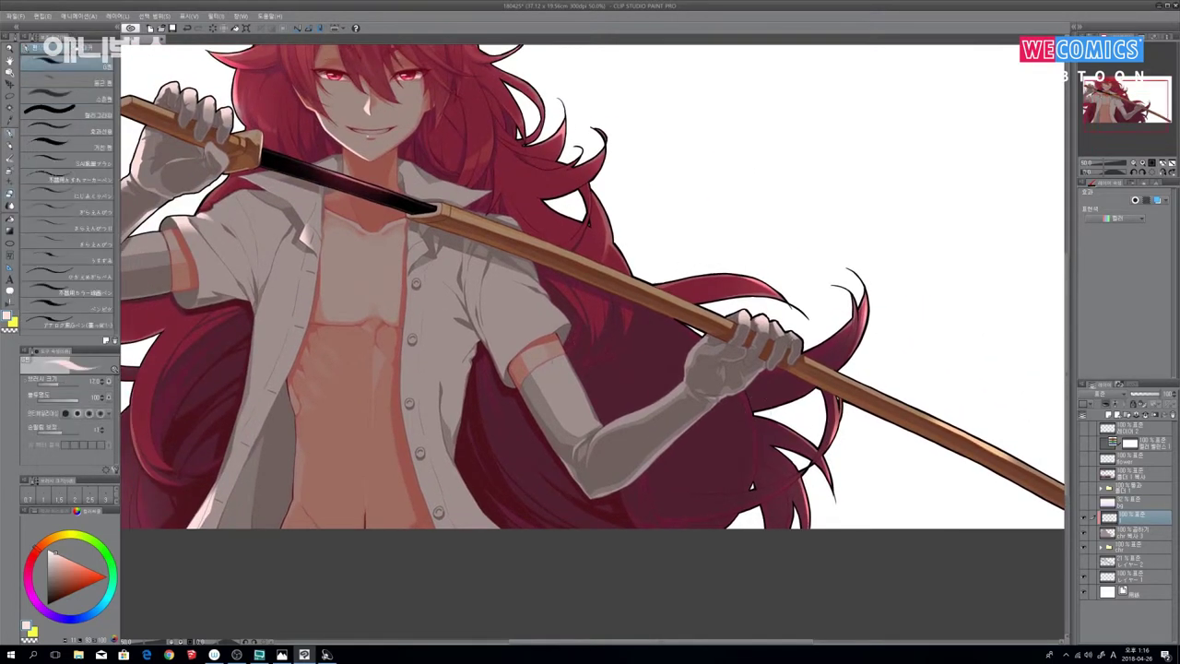
{"action": "key", "text": "e"}
{"action": "left_click_drag", "start_coordinate": [545, 361], "coordinate": [575, 346]}
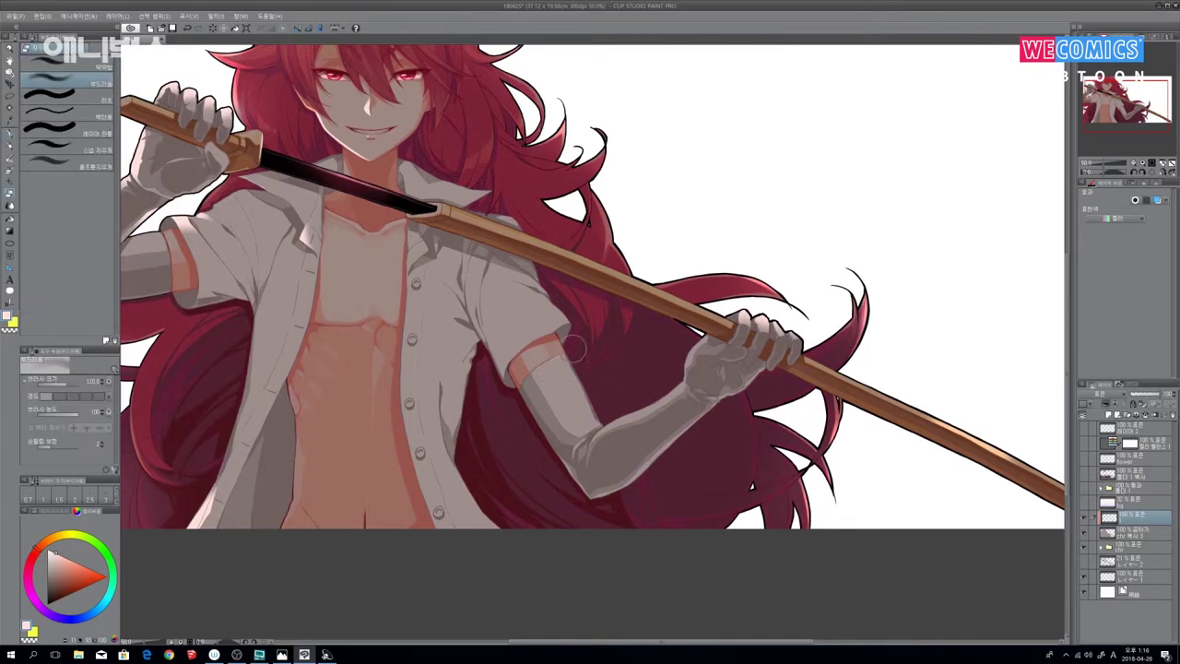
{"action": "key", "text": "p"}
{"action": "left_click_drag", "start_coordinate": [551, 306], "coordinate": [561, 320]}
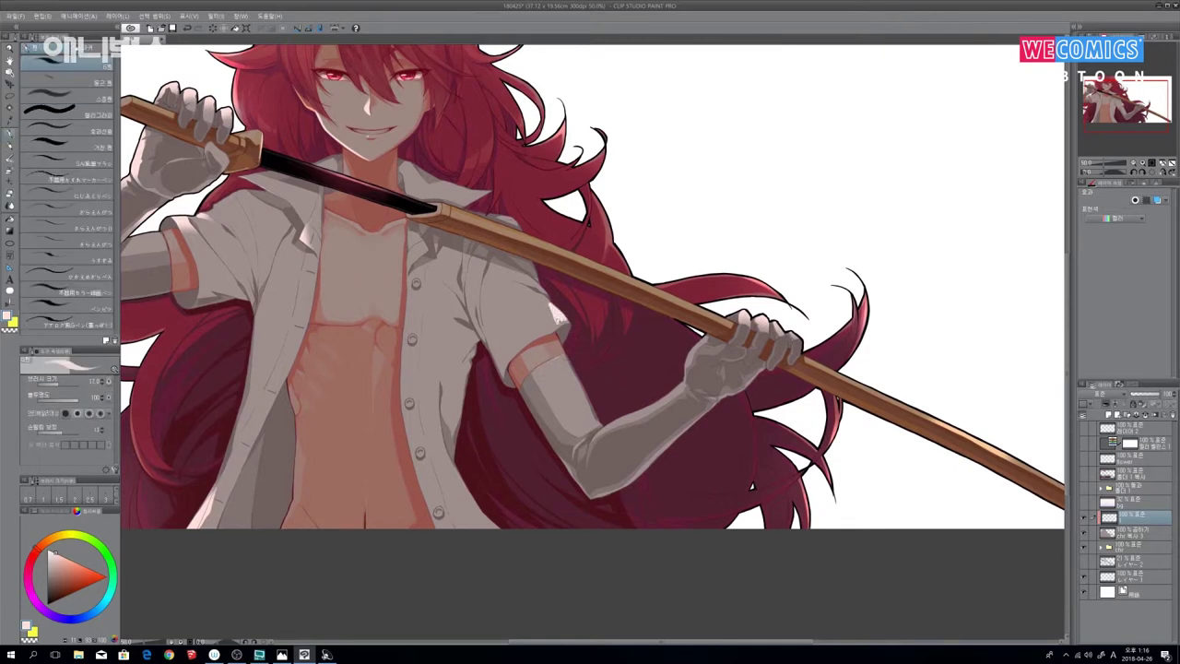
{"action": "key", "text": "e"}
{"action": "left_click_drag", "start_coordinate": [560, 302], "coordinate": [553, 320]}
{"action": "mouse_move", "coordinate": [629, 402]}
{"action": "left_mouse_down"}
{"action": "mouse_move", "coordinate": [813, 345]}
{"action": "mouse_move", "coordinate": [795, 313]}
{"action": "left_mouse_up"}
Step: Paint a broad pale patch on the buttoned shirt front beside the abdomen and fade it with an enlarged soft eraser
{"action": "key", "text": "p"}
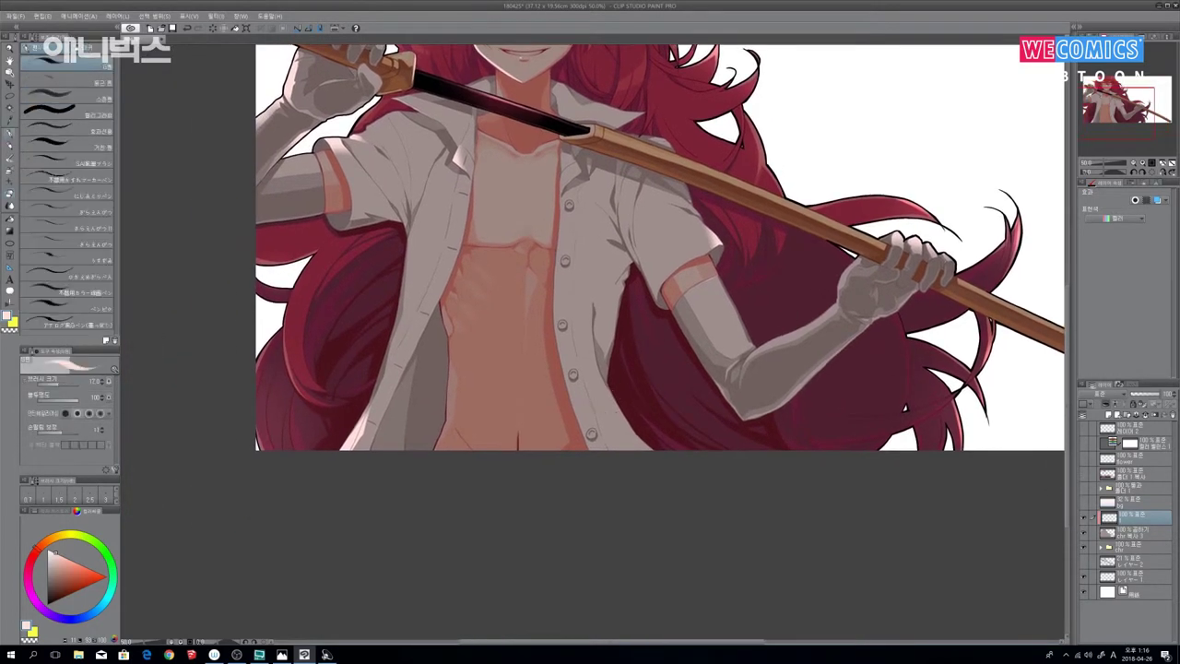
{"action": "mouse_move", "coordinate": [557, 289]}
{"action": "left_mouse_down"}
{"action": "mouse_move", "coordinate": [555, 316]}
{"action": "mouse_move", "coordinate": [569, 318]}
{"action": "mouse_move", "coordinate": [577, 295]}
{"action": "left_mouse_up"}
{"action": "left_click_drag", "start_coordinate": [575, 336], "coordinate": [585, 300]}
{"action": "key", "text": "b"}
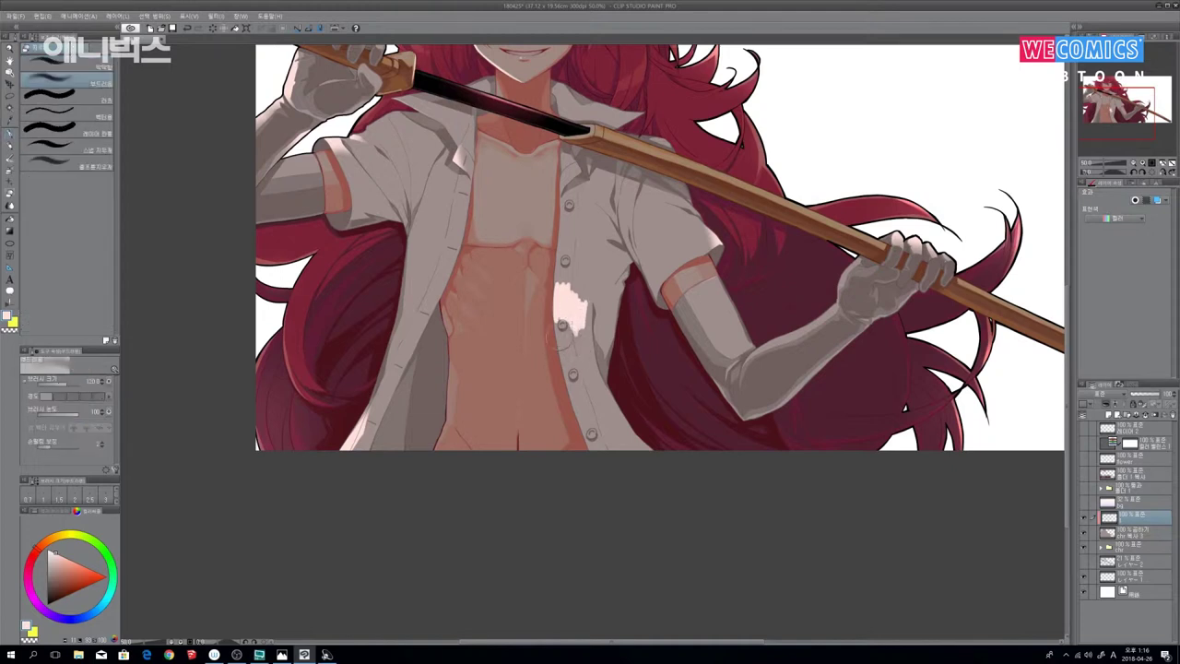
{"action": "key", "text": "bracketright"}
{"action": "key", "text": "bracketright"}
{"action": "key", "text": "bracketright"}
{"action": "mouse_move", "coordinate": [562, 304]}
{"action": "left_mouse_down"}
{"action": "mouse_move", "coordinate": [581, 293]}
{"action": "mouse_move", "coordinate": [591, 335]}
{"action": "mouse_move", "coordinate": [579, 265]}
{"action": "left_mouse_up"}
{"action": "left_click_drag", "start_coordinate": [626, 305], "coordinate": [648, 370]}
Step: Add small pale highlights to the shirt front around its buttons and soften them with the eraser
{"action": "key", "text": "p"}
{"action": "key", "text": "e"}
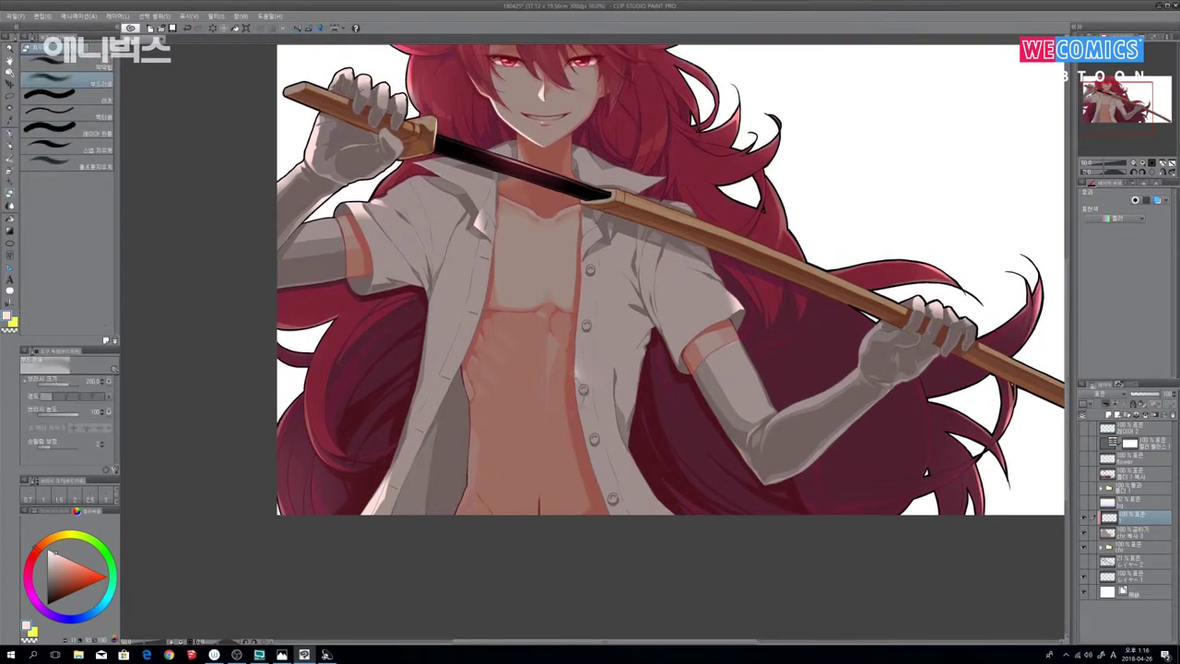
{"action": "key", "text": "b"}
{"action": "key", "text": "e"}
{"action": "key", "text": "p"}
{"action": "key", "text": "e"}
{"action": "key", "text": "b"}
{"action": "key", "text": "e"}
{"action": "key", "text": "b"}
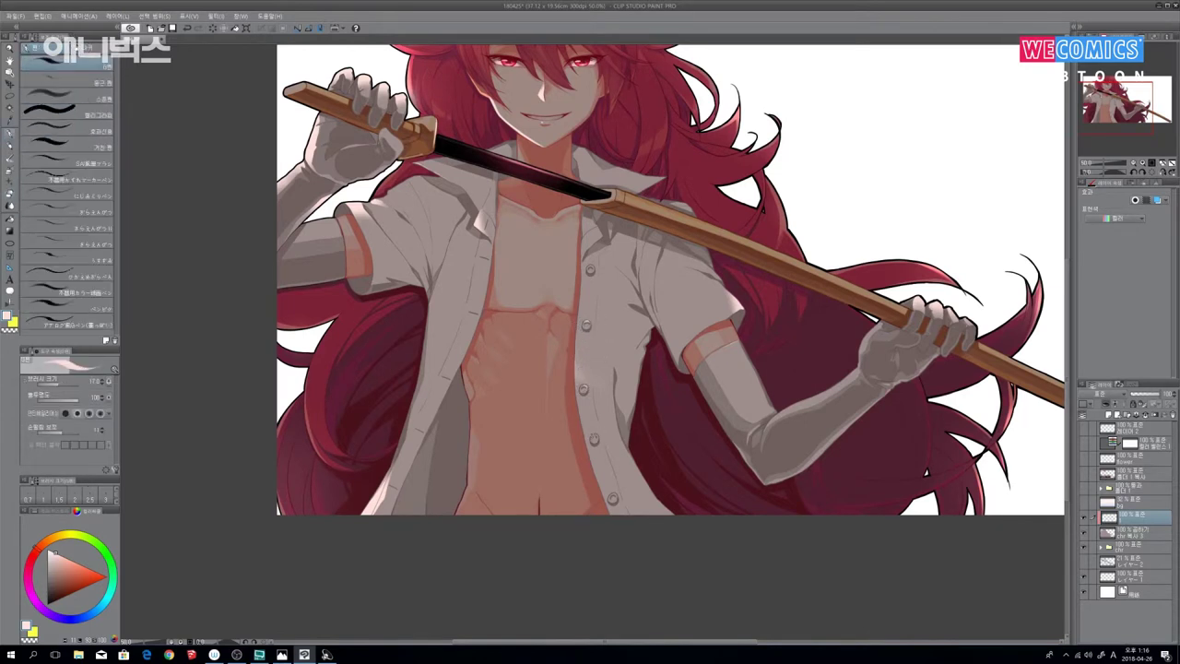
Step: Paint a pale highlight on the shirt fold just below the scabbard's mouth and fade it with a small soft eraser
{"action": "key", "text": "e"}
{"action": "key", "text": "b"}
{"action": "key", "text": "e"}
{"action": "key", "text": "b"}
{"action": "key", "text": "e"}
{"action": "key", "text": "b"}
{"action": "key", "text": "e"}
{"action": "left_click_drag", "start_coordinate": [595, 221], "coordinate": [593, 241]}
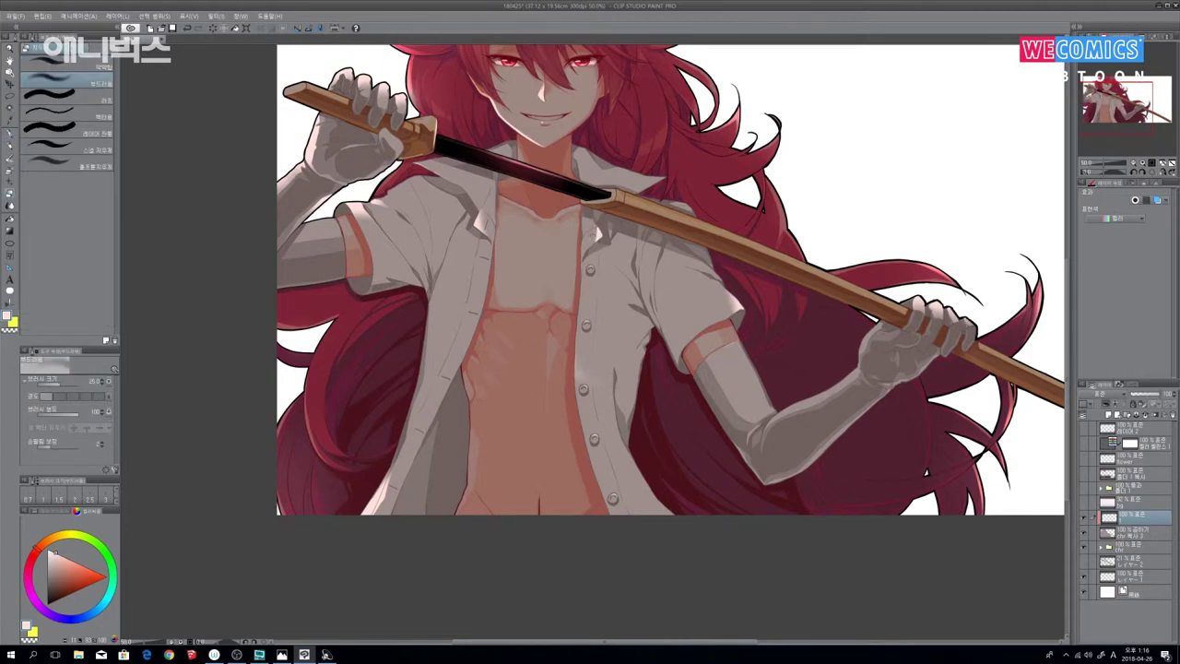
Step: Paint a small pale highlight on the tip of the shirt collar just above the scabbard's mouth
{"action": "left_click_drag", "start_coordinate": [682, 368], "coordinate": [668, 490]}
{"action": "key", "text": "b"}
{"action": "left_click_drag", "start_coordinate": [625, 296], "coordinate": [645, 301]}
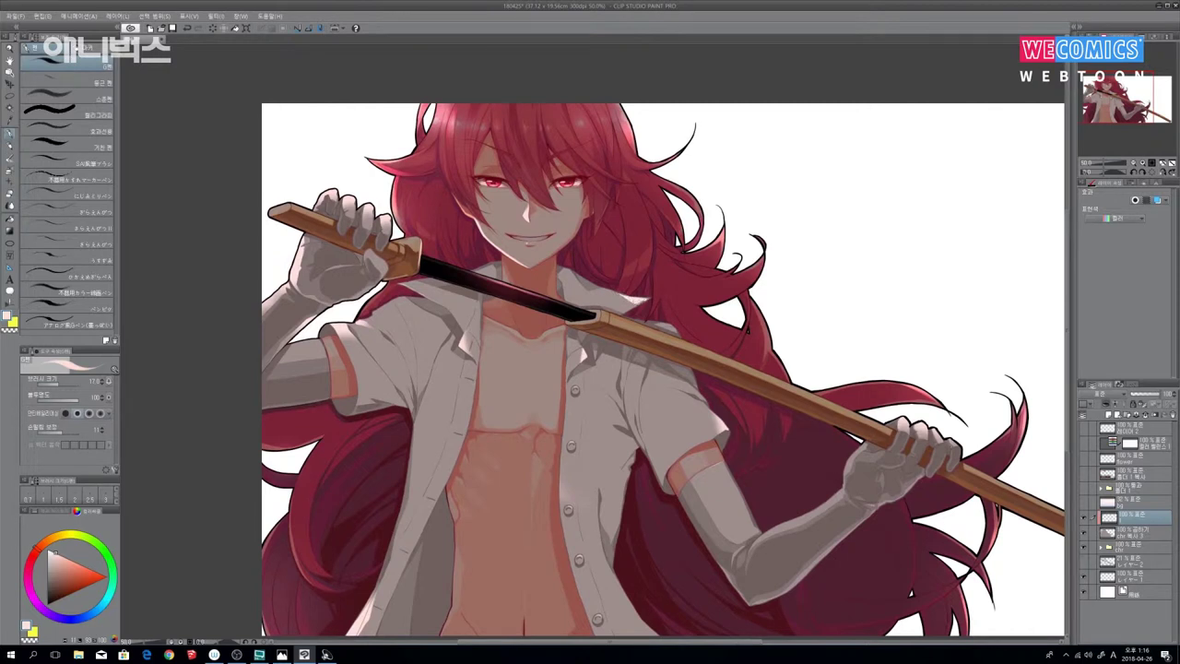
{"action": "key", "text": "w"}
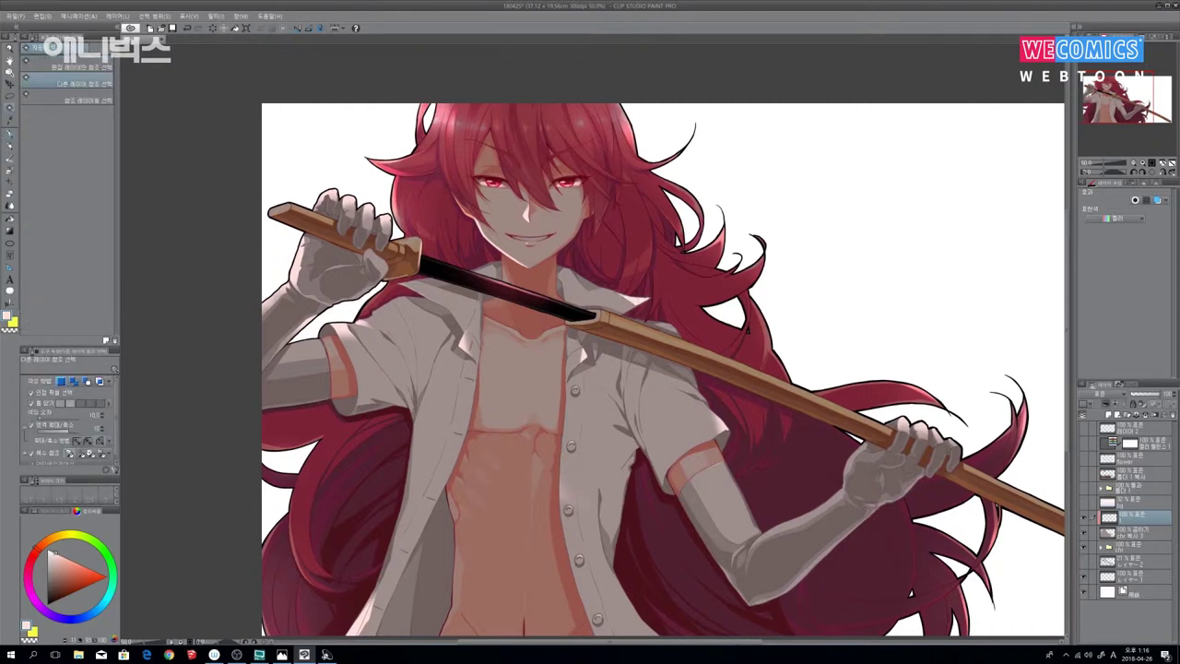
{"action": "left_click", "coordinate": [635, 311]}
{"action": "key", "text": "ctrl+d"}
{"action": "key", "text": "b"}
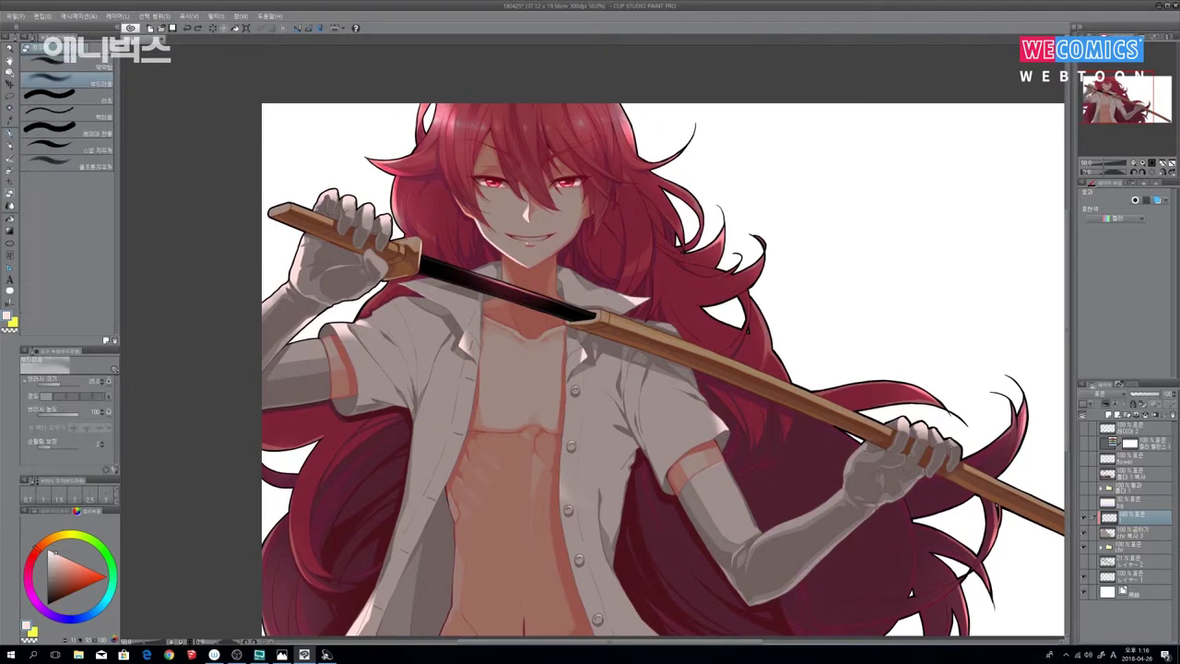
Step: Paint thin pale highlights along the lower edges of the open shirt and fade them with the soft eraser
{"action": "left_click_drag", "start_coordinate": [773, 376], "coordinate": [827, 404]}
{"action": "mouse_move", "coordinate": [719, 588]}
{"action": "left_mouse_down"}
{"action": "mouse_move", "coordinate": [740, 363]}
{"action": "mouse_move", "coordinate": [820, 430]}
{"action": "mouse_move", "coordinate": [706, 429]}
{"action": "left_mouse_up"}
{"action": "key", "text": "p"}
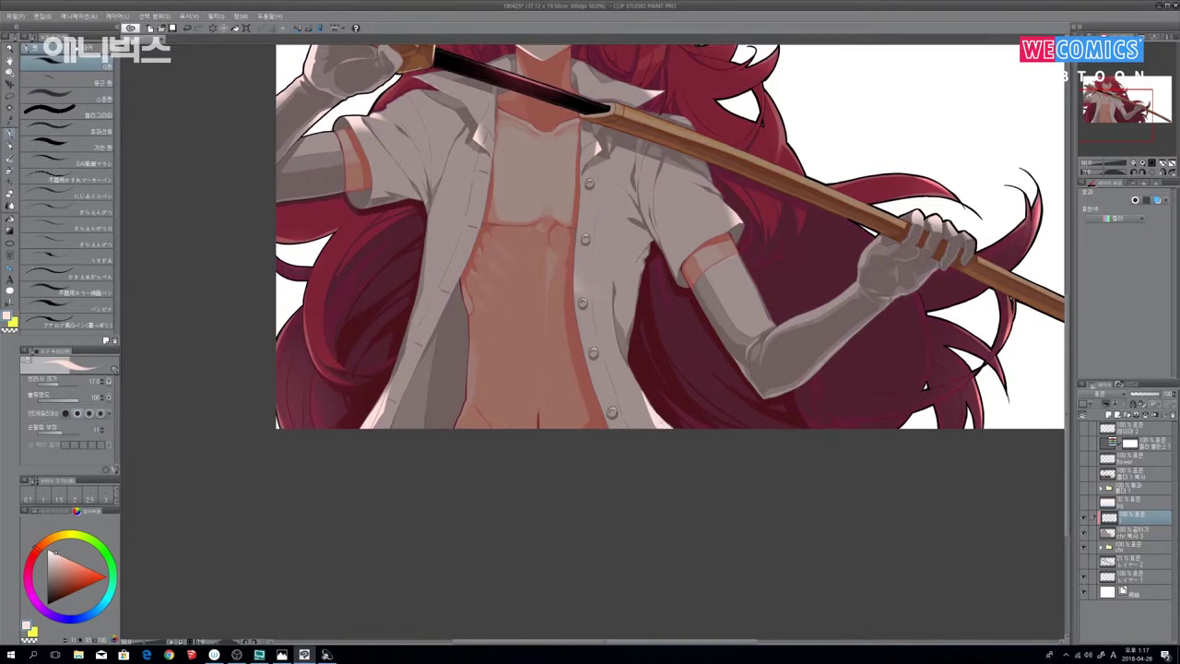
{"action": "key", "text": "e"}
{"action": "mouse_move", "coordinate": [648, 406]}
{"action": "left_mouse_down"}
{"action": "mouse_move", "coordinate": [628, 361]}
{"action": "mouse_move", "coordinate": [648, 441]}
{"action": "mouse_move", "coordinate": [784, 393]}
{"action": "mouse_move", "coordinate": [827, 471]}
{"action": "mouse_move", "coordinate": [682, 395]}
{"action": "mouse_move", "coordinate": [697, 365]}
{"action": "left_mouse_up"}
{"action": "key", "text": "p"}
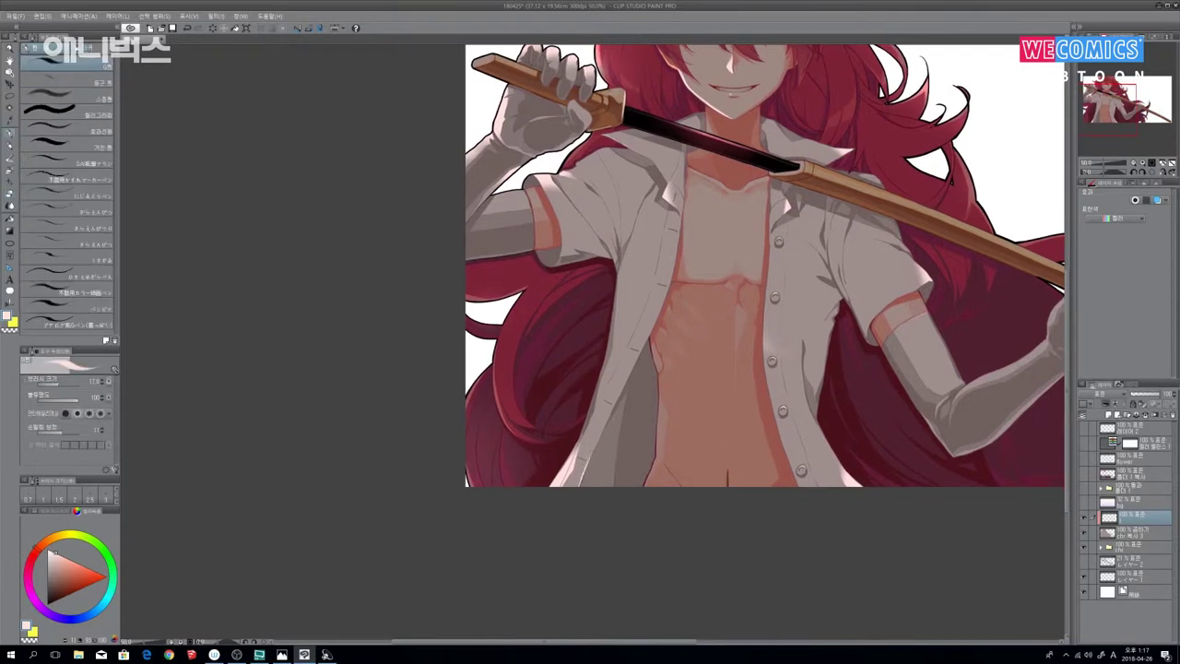
{"action": "key", "text": "e"}
{"action": "key", "text": "b"}
{"action": "key", "text": "e"}
{"action": "left_click_drag", "start_coordinate": [732, 334], "coordinate": [730, 445]}
{"action": "key", "text": "p"}
{"action": "mouse_move", "coordinate": [903, 369]}
{"action": "left_mouse_down"}
{"action": "mouse_move", "coordinate": [807, 460]}
{"action": "mouse_move", "coordinate": [850, 474]}
{"action": "mouse_move", "coordinate": [748, 361]}
{"action": "left_mouse_up"}
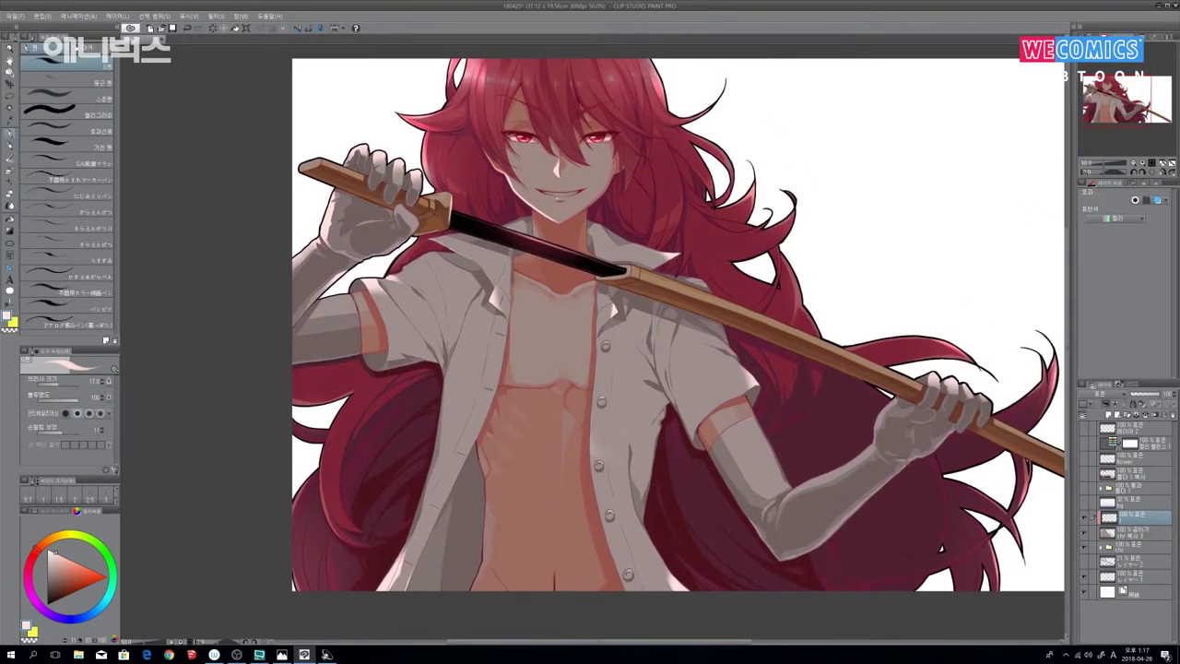
Step: Paint pale highlights on the shoulder and sleeve folds of the arm gripping the scabbard and soften them with an enlarged soft eraser
{"action": "left_click_drag", "start_coordinate": [669, 341], "coordinate": [658, 368]}
{"action": "key", "text": "e"}
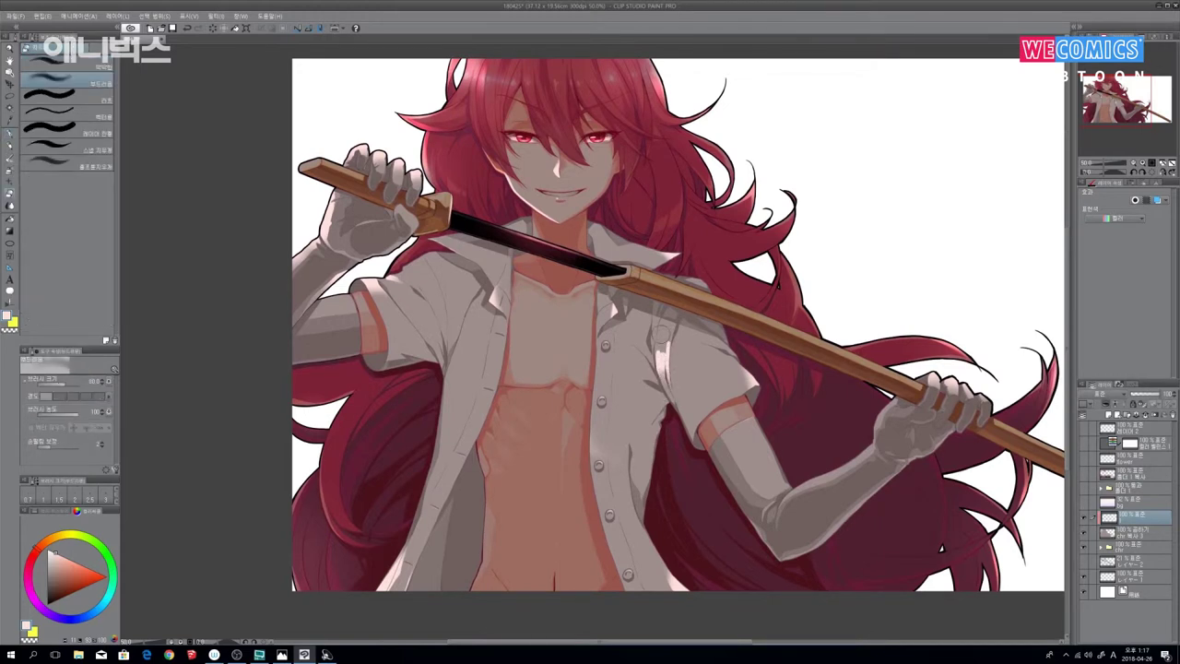
{"action": "mouse_move", "coordinate": [662, 356]}
{"action": "left_mouse_down"}
{"action": "mouse_move", "coordinate": [659, 341]}
{"action": "mouse_move", "coordinate": [669, 354]}
{"action": "mouse_move", "coordinate": [682, 335]}
{"action": "left_mouse_up"}
{"action": "left_click_drag", "start_coordinate": [775, 431], "coordinate": [808, 465]}
{"action": "left_click_drag", "start_coordinate": [700, 389], "coordinate": [688, 433]}
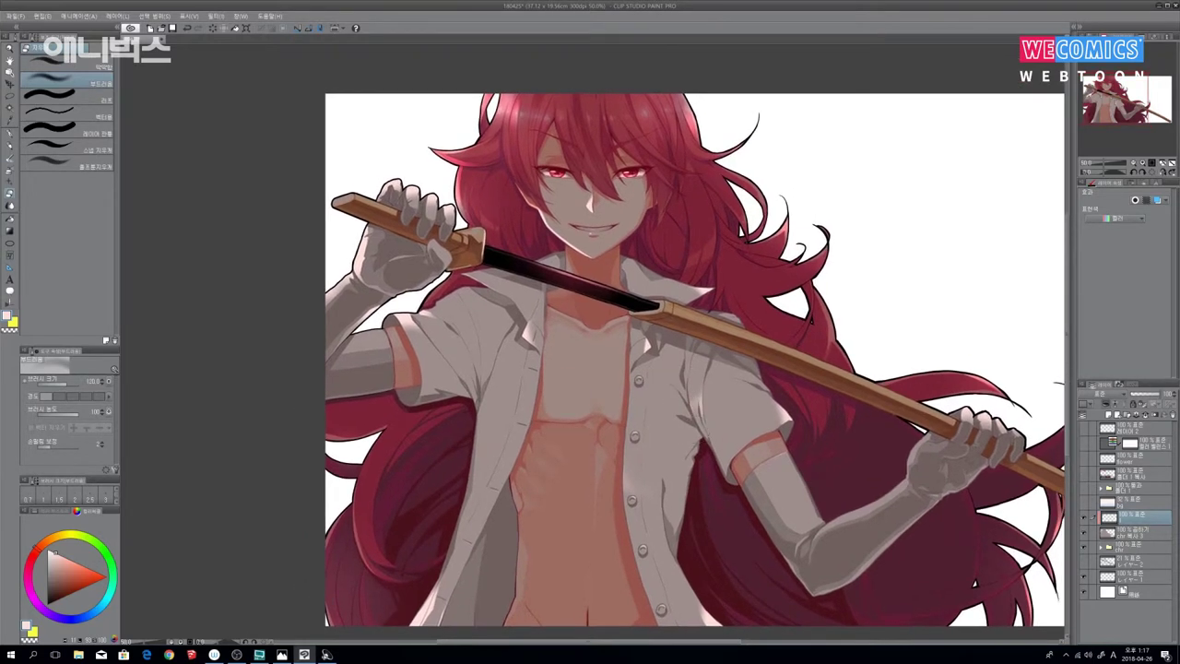
{"action": "key", "text": "p"}
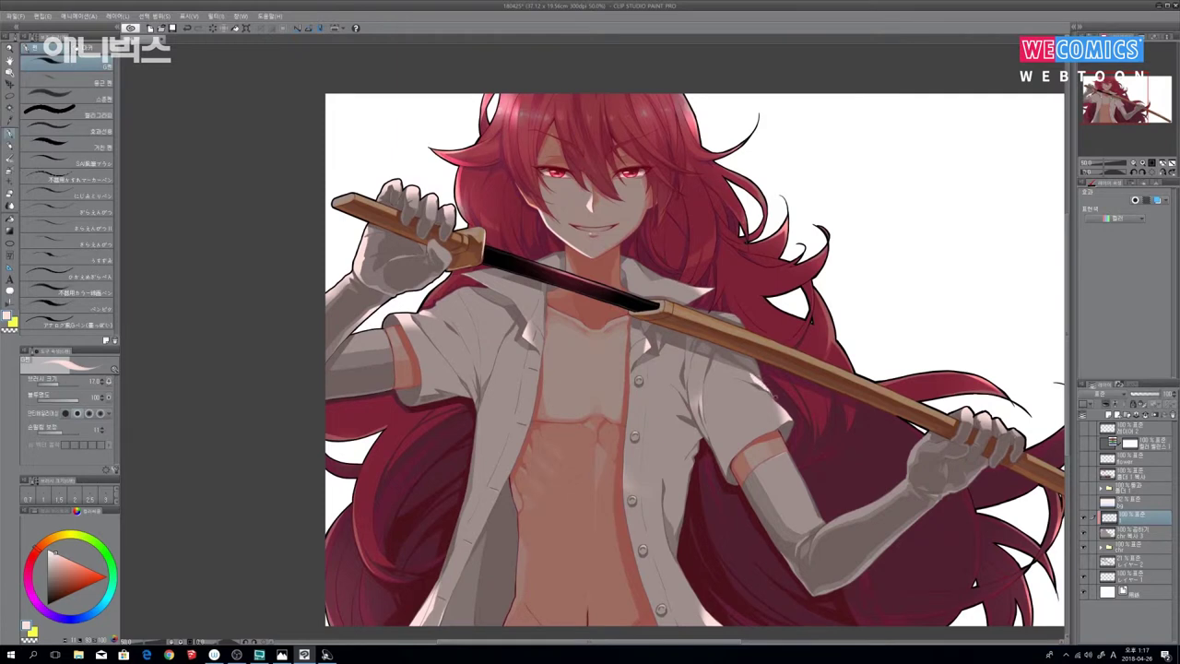
{"action": "key", "text": "b"}
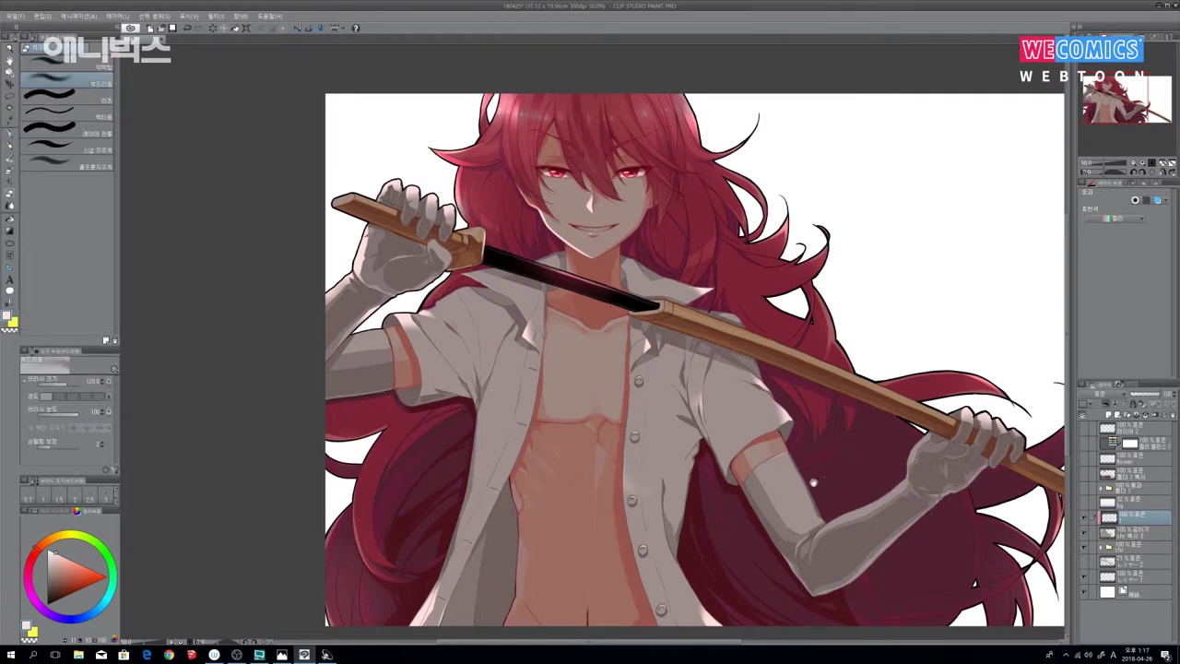
{"action": "left_click_drag", "start_coordinate": [813, 469], "coordinate": [742, 277]}
{"action": "left_click_drag", "start_coordinate": [830, 373], "coordinate": [733, 483]}
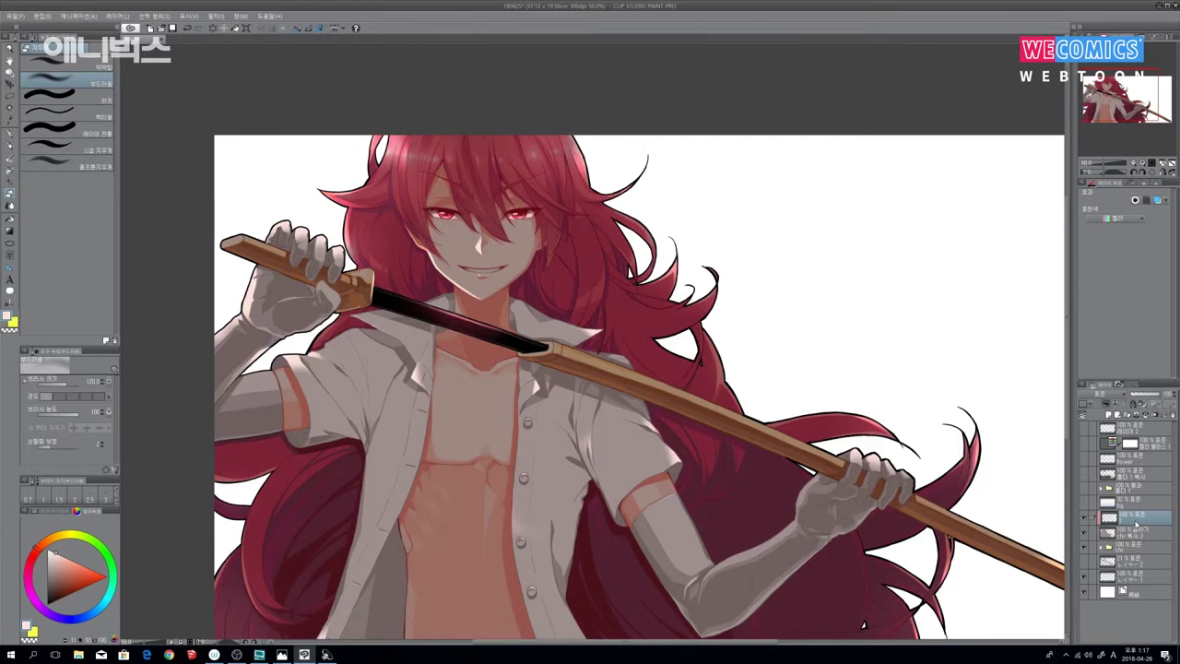
Step: Add a new raster layer above the highlight layer and set the highlight layer to Add (Glow) at 43% opacity
{"action": "key", "text": "ctrl+shift+n"}
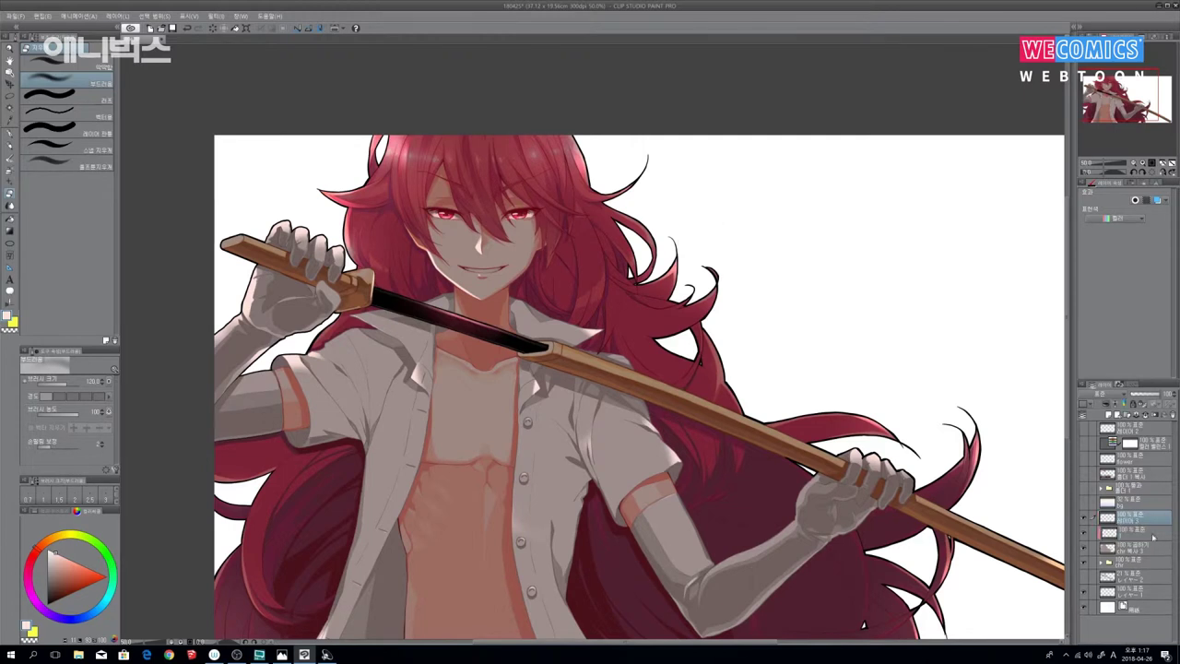
{"action": "left_click", "coordinate": [1135, 531]}
{"action": "left_click", "coordinate": [1110, 397]}
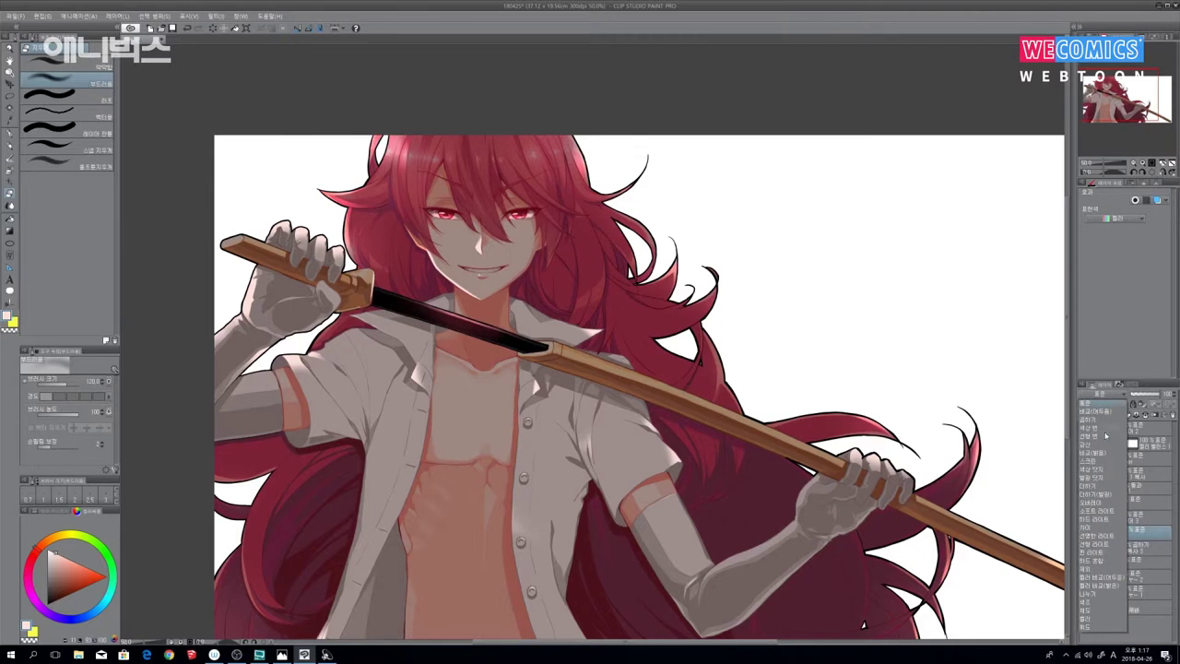
{"action": "left_click", "coordinate": [1105, 494]}
{"action": "left_click_drag", "start_coordinate": [1149, 396], "coordinate": [1142, 400]}
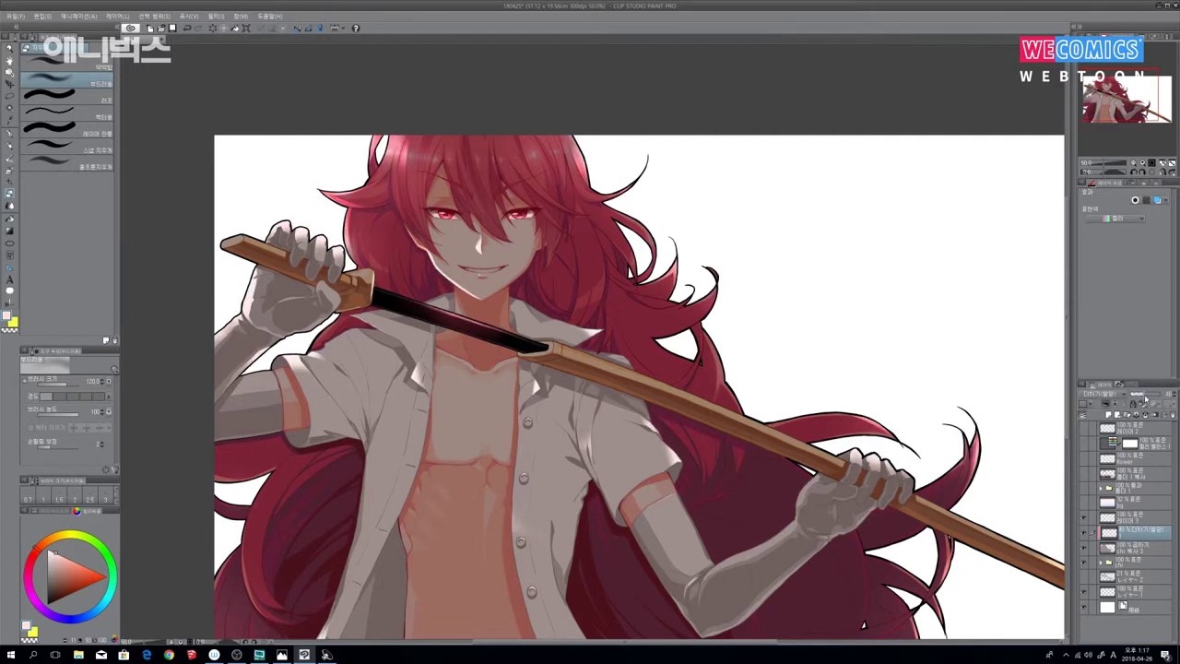
Step: Set the new empty layer above the highlights to Add (Glow) blending with 45% opacity
{"action": "left_click", "coordinate": [1128, 519]}
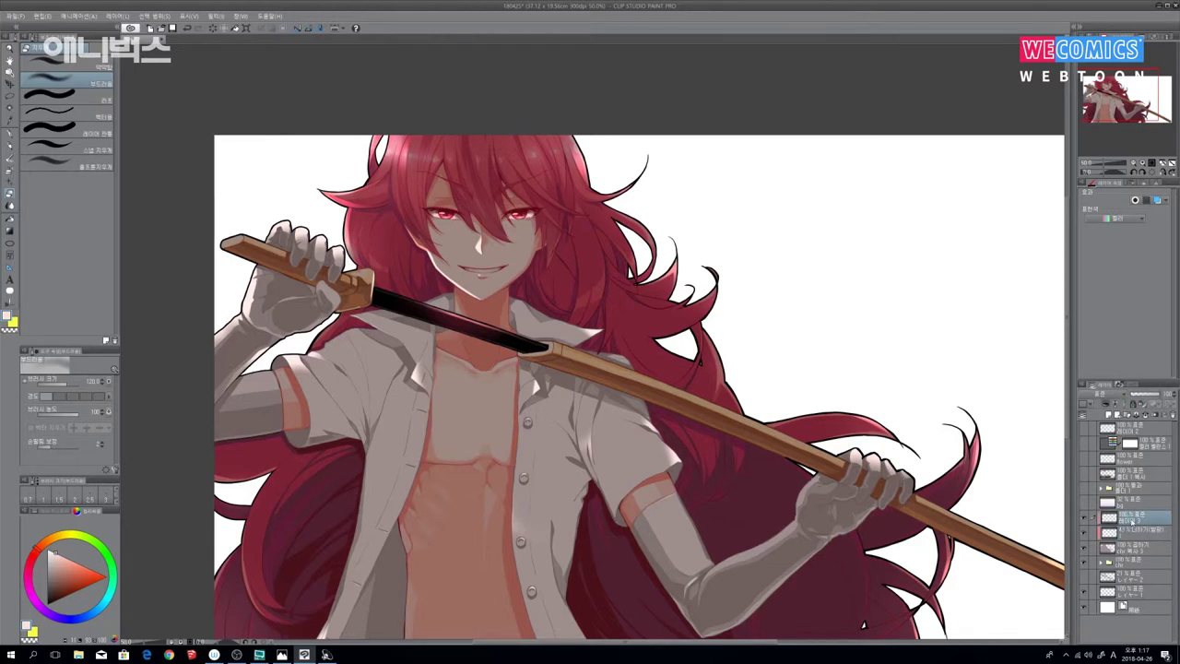
{"action": "left_click", "coordinate": [1114, 393]}
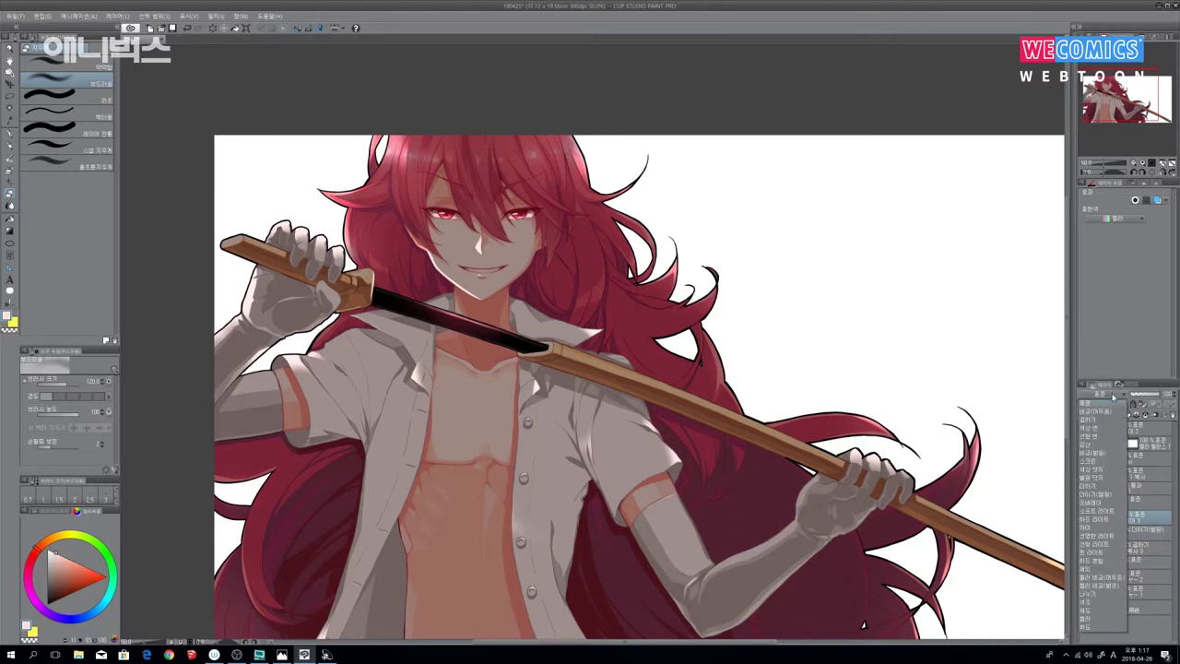
{"action": "left_click", "coordinate": [1106, 496]}
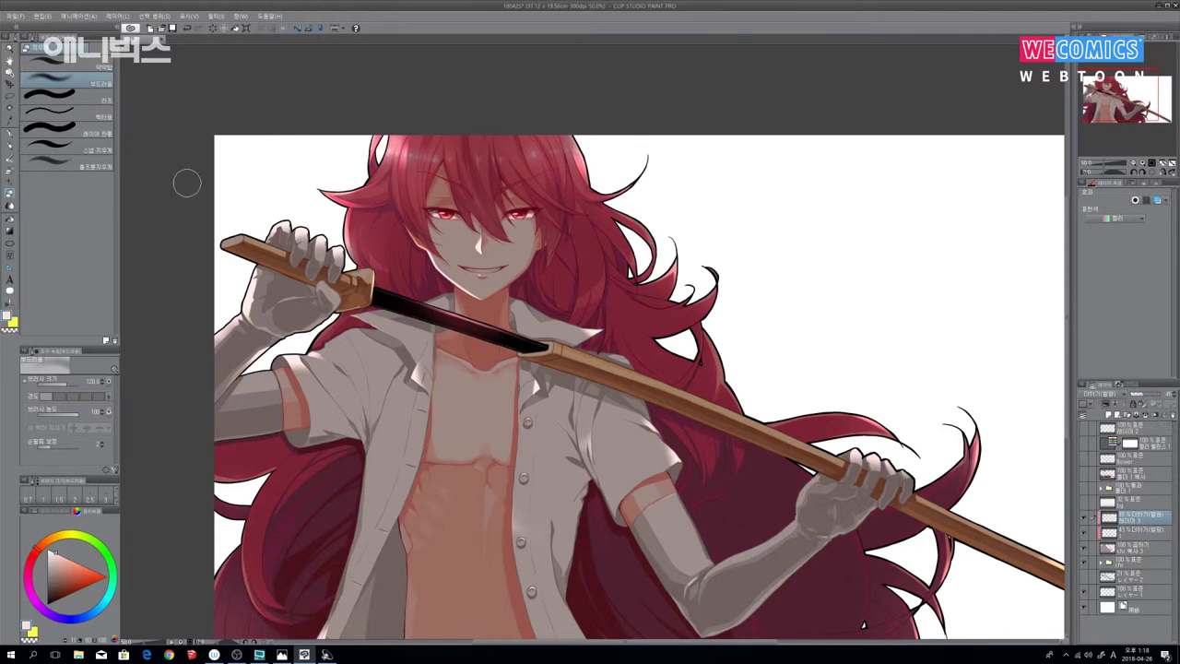
Step: Brush a broad soft glow over the top of the hair and the raised glove with the soft airbrush at size 800
{"action": "key", "text": "b"}
{"action": "key", "text": "b"}
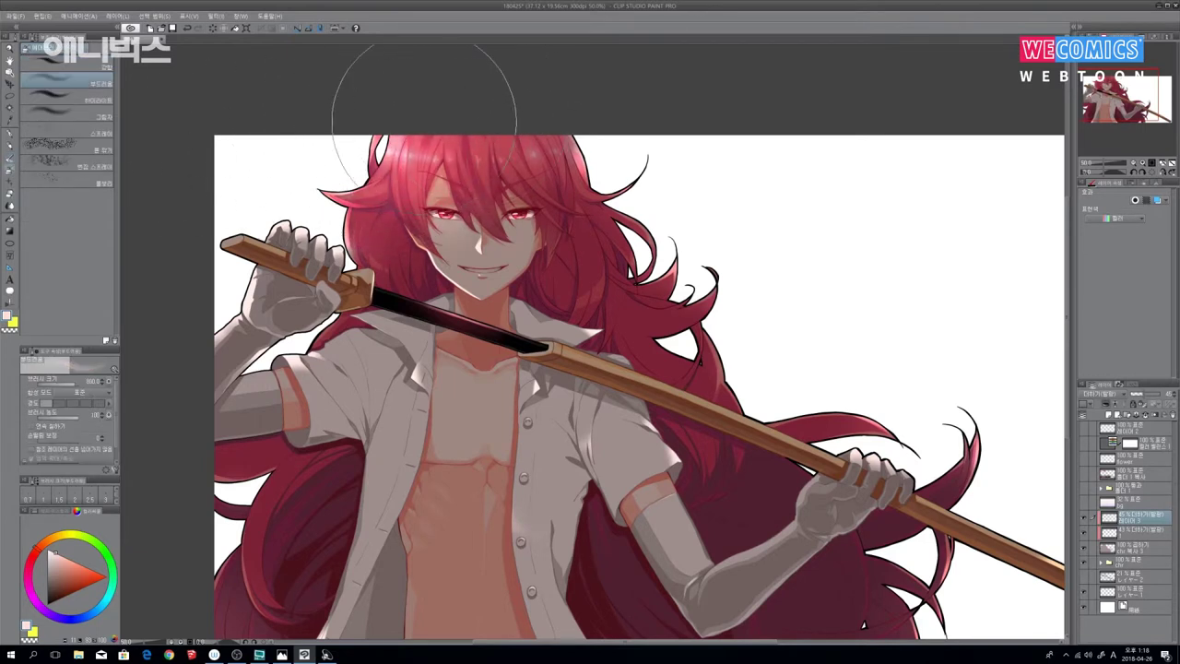
{"action": "mouse_move", "coordinate": [244, 173]}
{"action": "left_mouse_down"}
{"action": "mouse_move", "coordinate": [282, 215]}
{"action": "mouse_move", "coordinate": [258, 214]}
{"action": "left_mouse_up"}
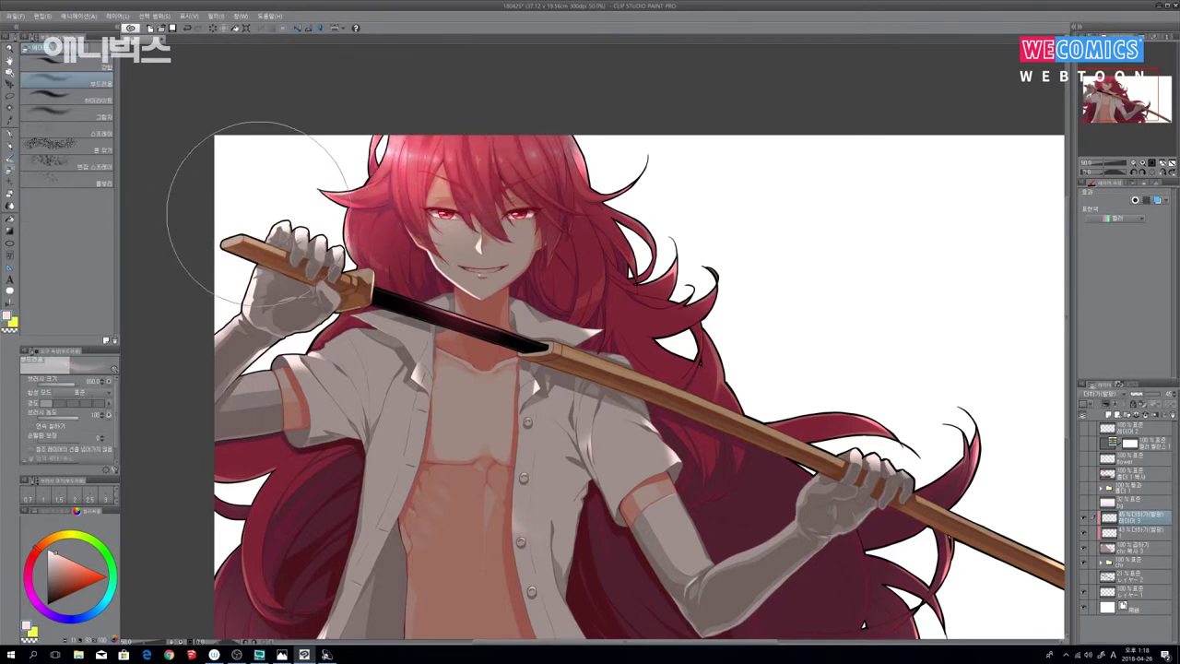
Step: Reduce the soft airbrush to size 500 and brush a glow over the outer hair locks on both sides of the figure
{"action": "key", "text": "bracketleft"}
{"action": "key", "text": "bracketleft"}
{"action": "key", "text": "bracketleft"}
{"action": "key", "text": "bracketleft"}
{"action": "key", "text": "bracketleft"}
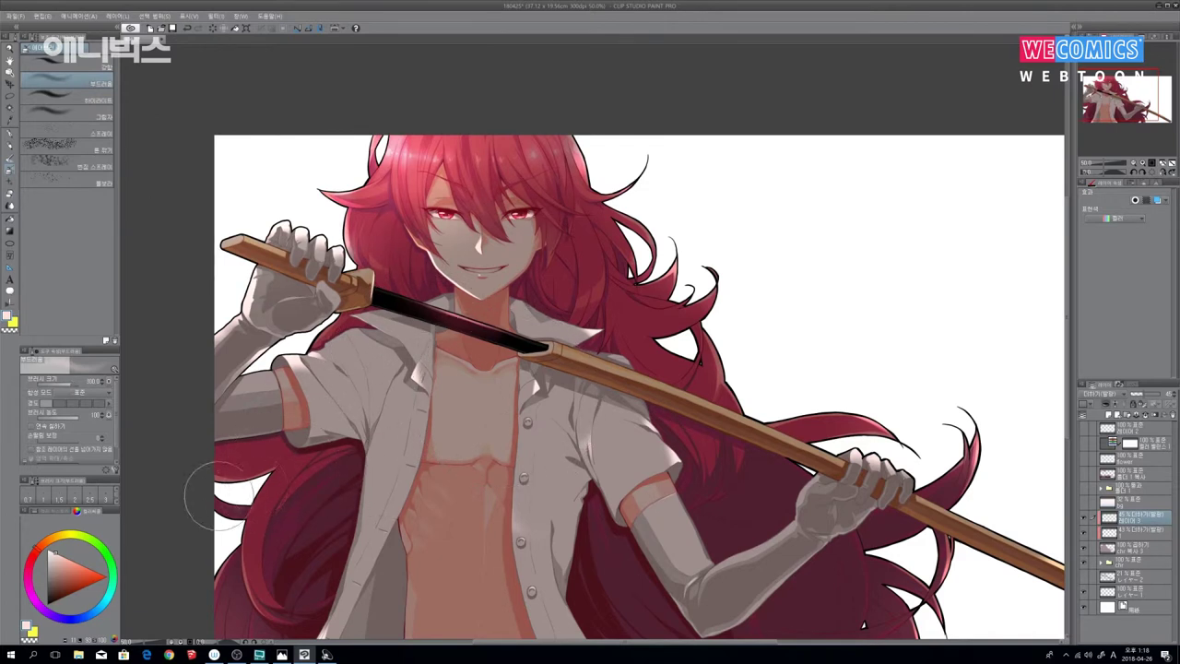
{"action": "key", "text": "bracketright"}
{"action": "key", "text": "bracketright"}
{"action": "left_click_drag", "start_coordinate": [228, 514], "coordinate": [223, 529]}
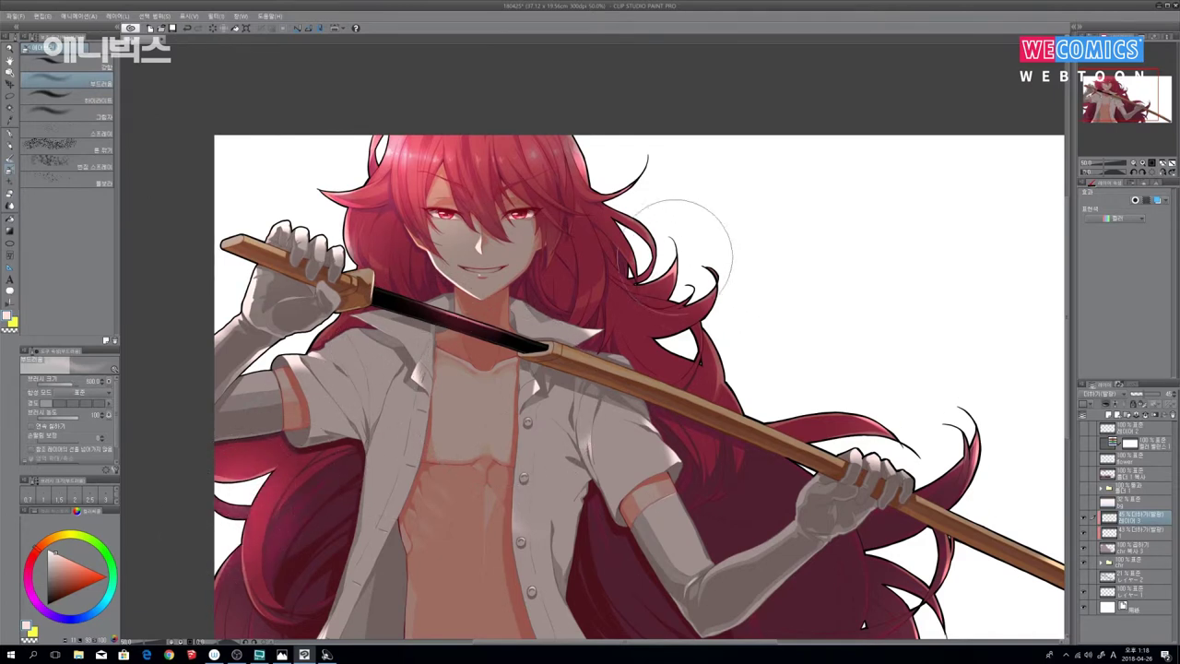
{"action": "left_click_drag", "start_coordinate": [650, 208], "coordinate": [634, 251]}
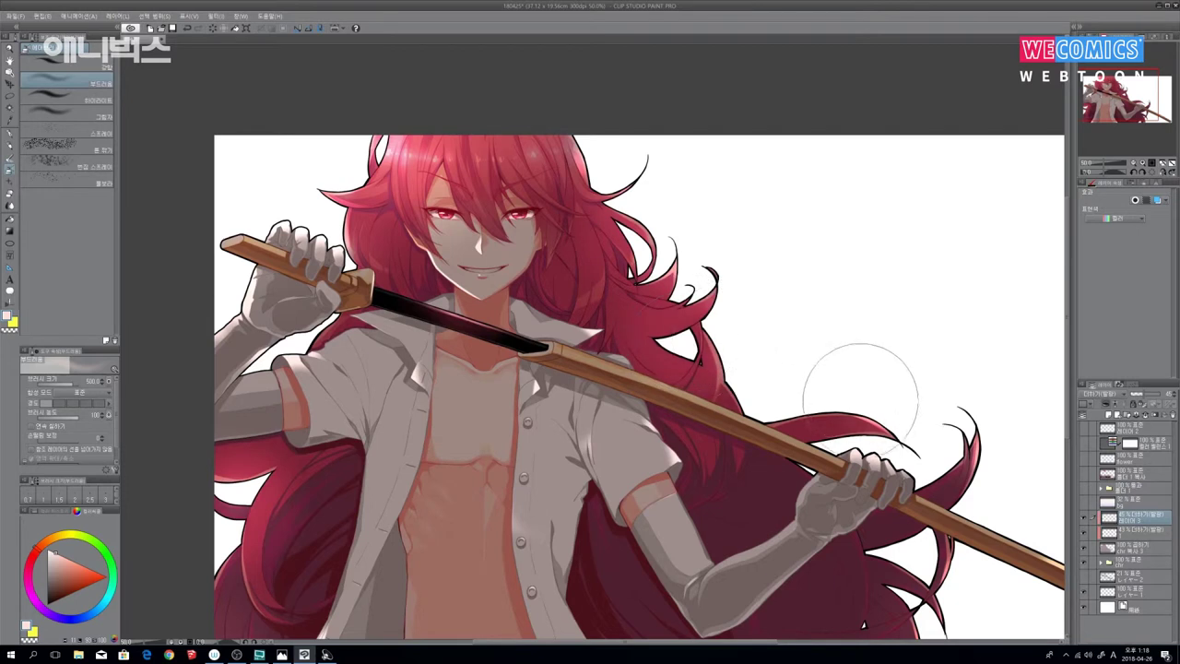
{"action": "mouse_move", "coordinate": [877, 421]}
{"action": "left_mouse_down"}
{"action": "mouse_move", "coordinate": [835, 409]}
{"action": "mouse_move", "coordinate": [763, 280]}
{"action": "left_mouse_up"}
{"action": "mouse_move", "coordinate": [797, 442]}
{"action": "left_mouse_down"}
{"action": "mouse_move", "coordinate": [903, 461]}
{"action": "mouse_move", "coordinate": [821, 559]}
{"action": "mouse_move", "coordinate": [732, 526]}
{"action": "left_mouse_up"}
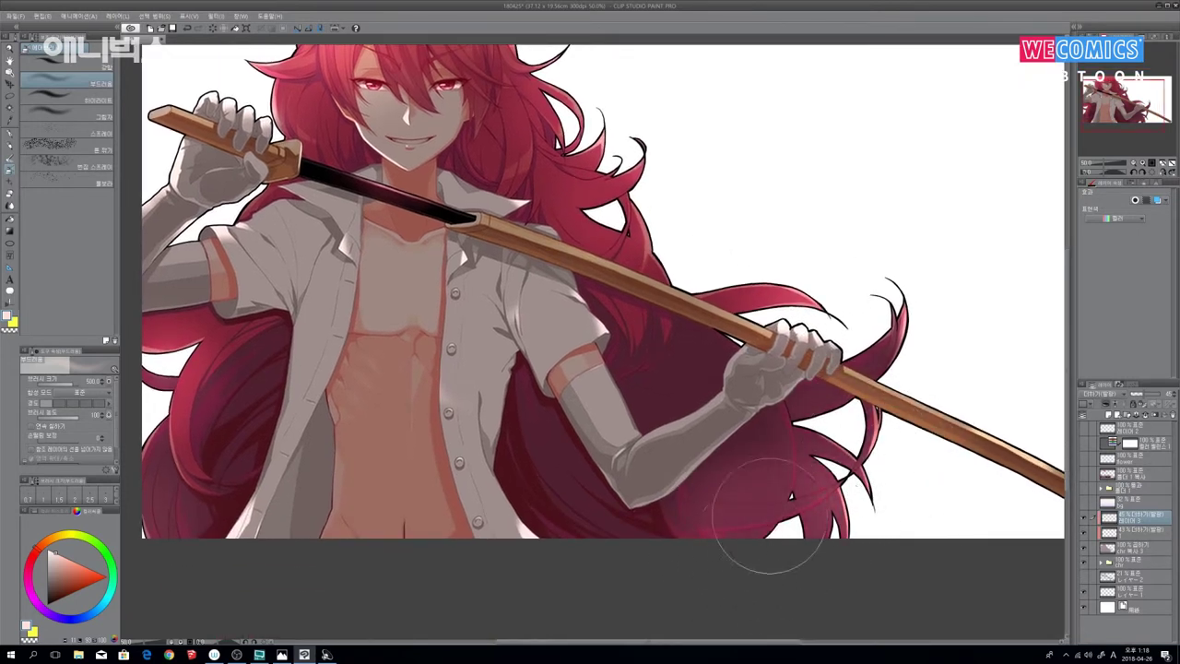
Step: Brush soft glow over the raised glove, sword grip, scabbard hand and shirt with the size 500 airbrush
{"action": "left_click_drag", "start_coordinate": [845, 250], "coordinate": [896, 398]}
{"action": "mouse_move", "coordinate": [587, 226]}
{"action": "left_mouse_down"}
{"action": "mouse_move", "coordinate": [635, 357]}
{"action": "mouse_move", "coordinate": [784, 278]}
{"action": "left_mouse_up"}
{"action": "left_click_drag", "start_coordinate": [443, 308], "coordinate": [495, 319]}
{"action": "mouse_move", "coordinate": [855, 335]}
{"action": "left_mouse_down"}
{"action": "mouse_move", "coordinate": [762, 374]}
{"action": "mouse_move", "coordinate": [935, 255]}
{"action": "mouse_move", "coordinate": [959, 258]}
{"action": "left_mouse_up"}
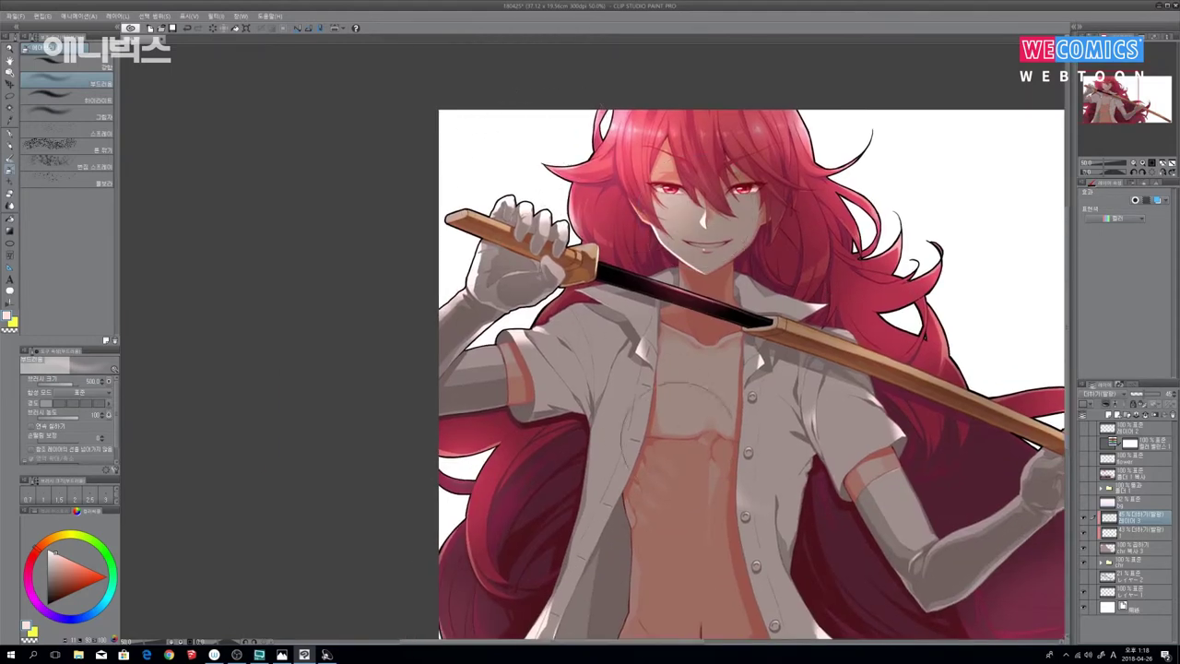
{"action": "left_click_drag", "start_coordinate": [684, 443], "coordinate": [723, 378]}
{"action": "left_click_drag", "start_coordinate": [614, 254], "coordinate": [585, 271]}
{"action": "left_click_drag", "start_coordinate": [515, 390], "coordinate": [559, 405]}
{"action": "mouse_move", "coordinate": [569, 99]}
{"action": "left_mouse_down"}
{"action": "mouse_move", "coordinate": [561, 250]}
{"action": "mouse_move", "coordinate": [581, 323]}
{"action": "left_mouse_up"}
{"action": "mouse_move", "coordinate": [839, 370]}
{"action": "left_mouse_down"}
{"action": "mouse_move", "coordinate": [803, 377]}
{"action": "mouse_move", "coordinate": [588, 316]}
{"action": "left_mouse_up"}
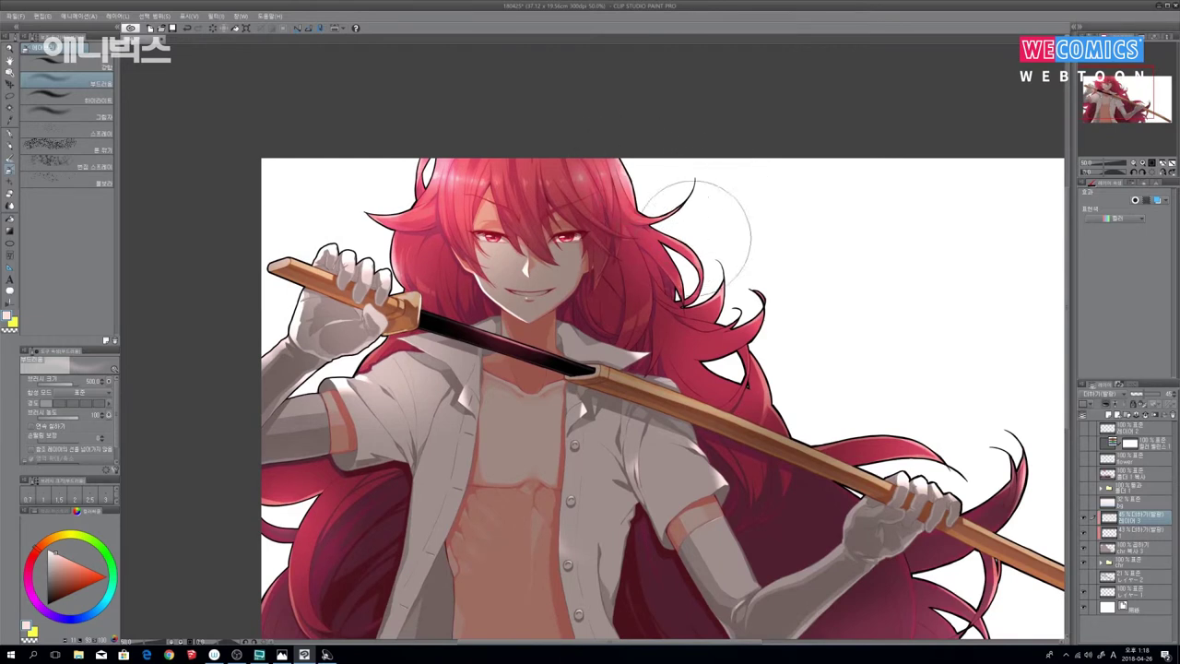
Step: Reduce the soft airbrush to size 400 and add glow to the face, hair and bare chest, then check the whole illustration
{"action": "left_click_drag", "start_coordinate": [826, 334], "coordinate": [754, 305]}
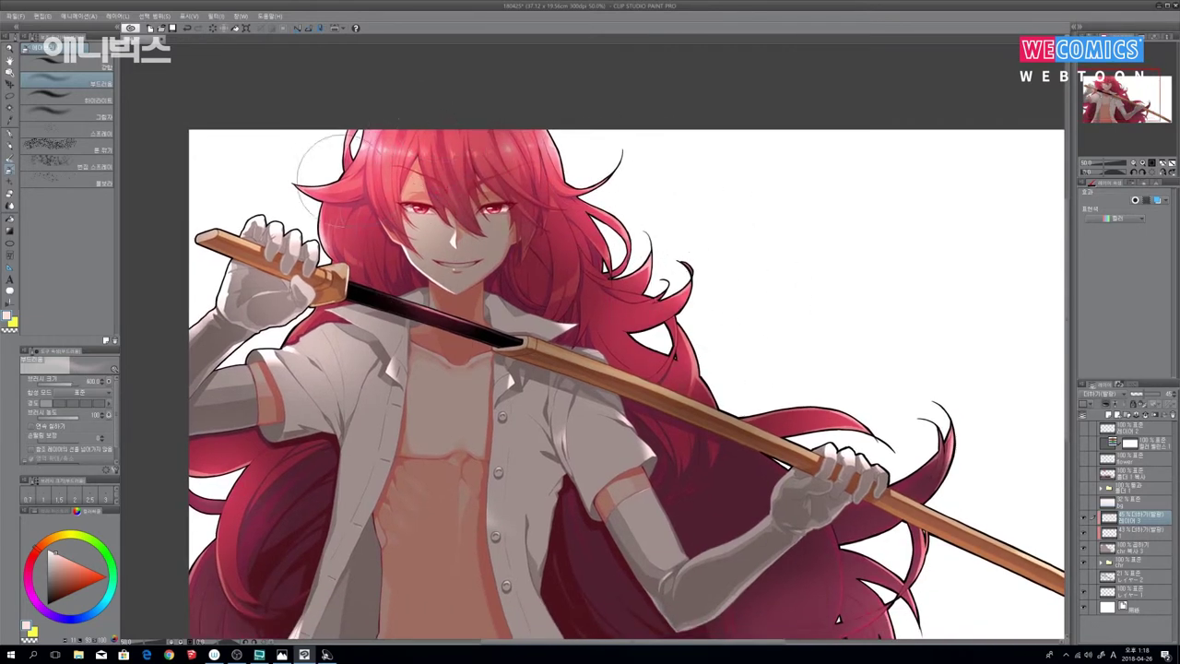
{"action": "left_click_drag", "start_coordinate": [831, 286], "coordinate": [840, 105]}
{"action": "left_click_drag", "start_coordinate": [426, 220], "coordinate": [415, 232]}
{"action": "mouse_move", "coordinate": [366, 340]}
{"action": "left_mouse_down"}
{"action": "mouse_move", "coordinate": [432, 384]}
{"action": "mouse_move", "coordinate": [559, 288]}
{"action": "left_mouse_up"}
{"action": "left_click_drag", "start_coordinate": [801, 439], "coordinate": [637, 475]}
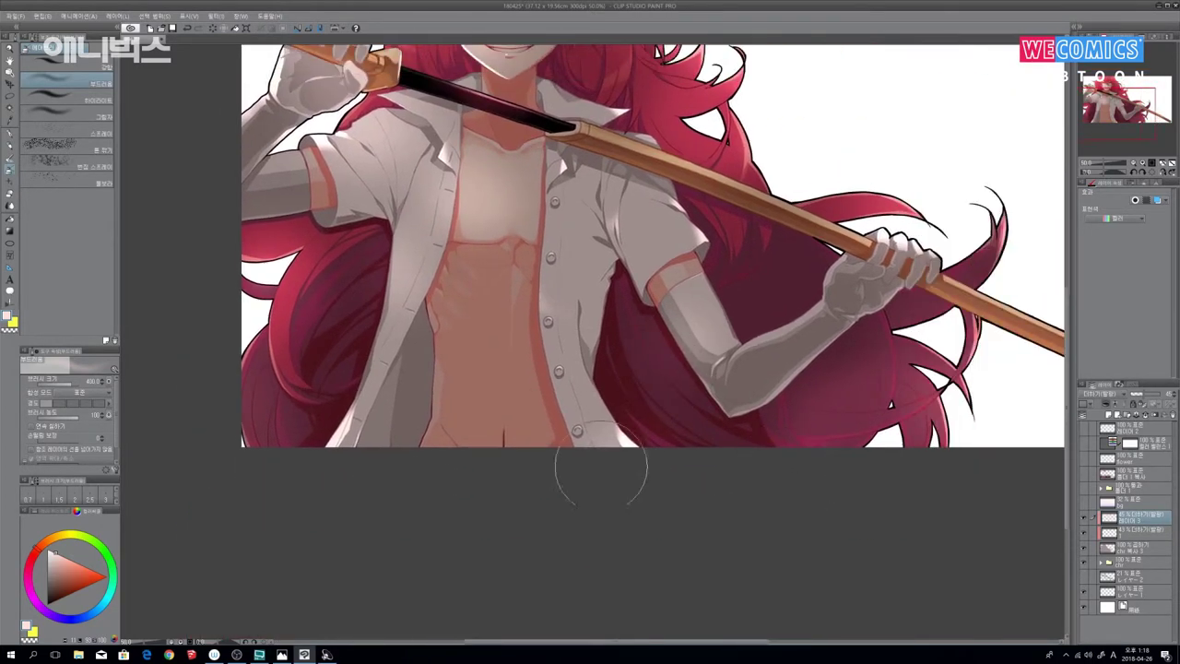
{"action": "scroll", "coordinate": [894, 434], "scroll_direction": "up", "scroll_amount": 2}
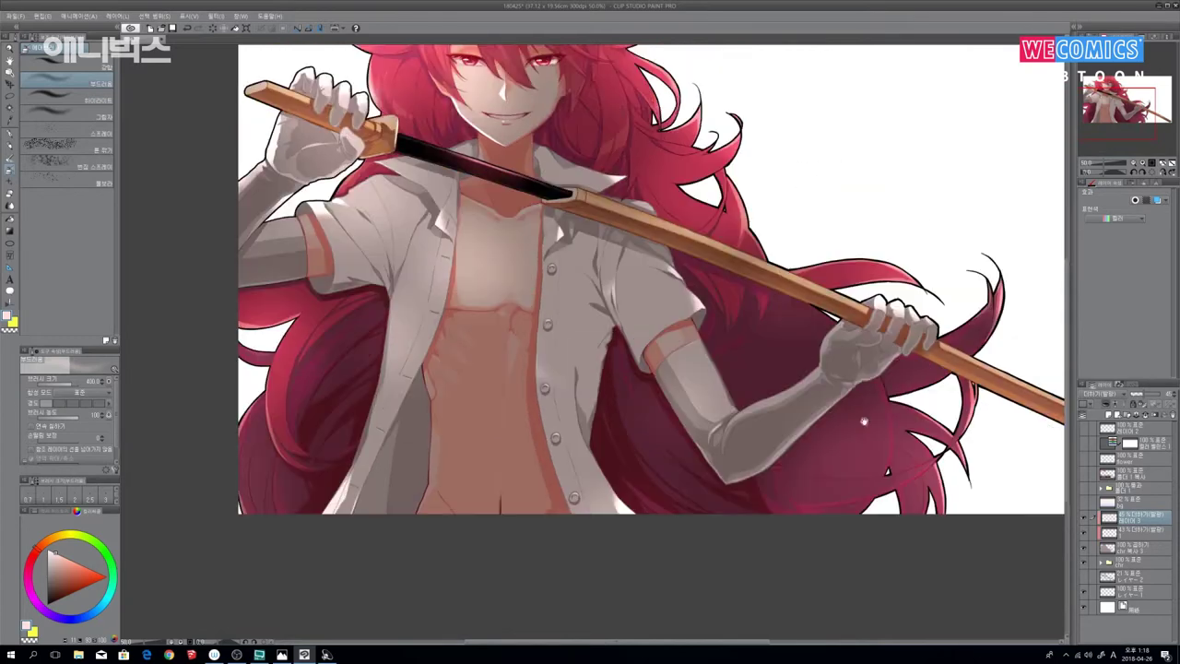
{"action": "scroll", "coordinate": [894, 435], "scroll_direction": "up", "scroll_amount": 4}
{"action": "scroll", "coordinate": [894, 434], "scroll_direction": "left", "scroll_amount": 3}
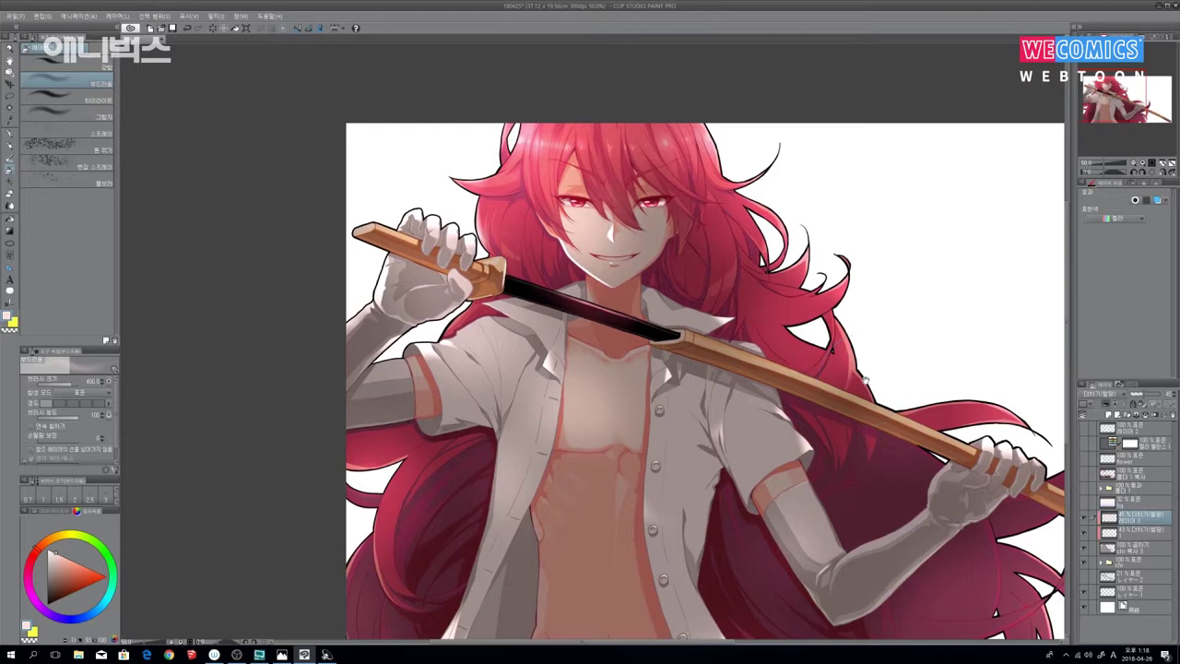
{"action": "scroll", "coordinate": [880, 373], "scroll_direction": "down", "scroll_amount": 1}
{"action": "scroll", "coordinate": [891, 458], "scroll_direction": "down", "scroll_amount": 1}
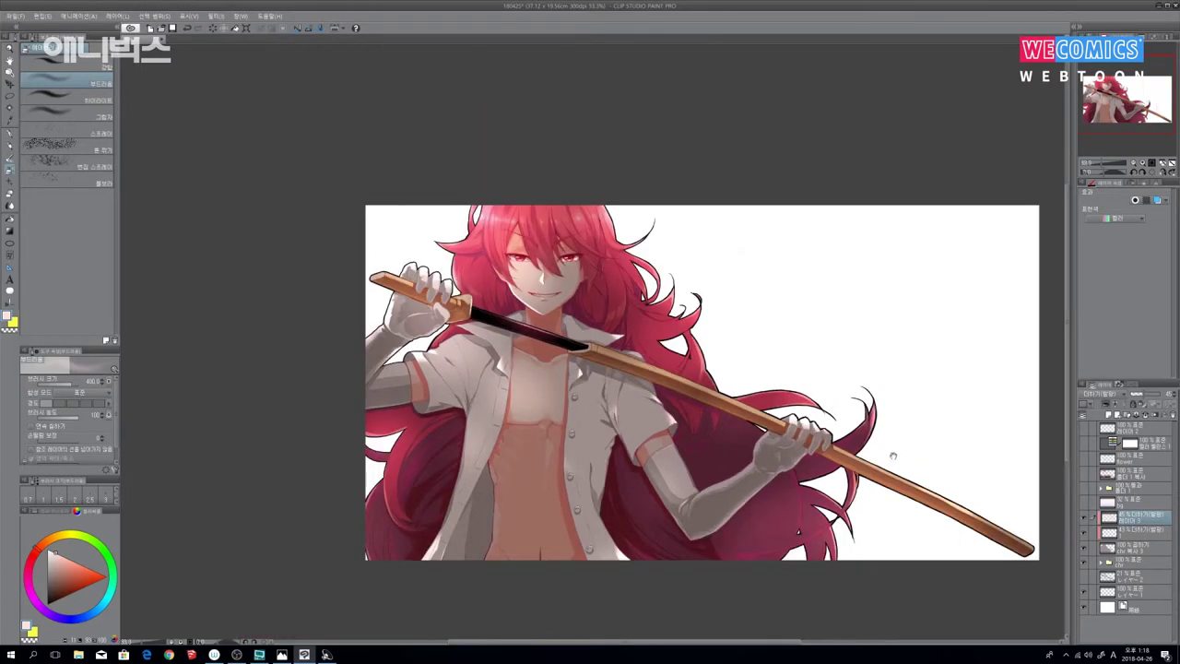
{"action": "left_click_drag", "start_coordinate": [891, 458], "coordinate": [867, 468]}
{"action": "left_click_drag", "start_coordinate": [789, 359], "coordinate": [797, 410]}
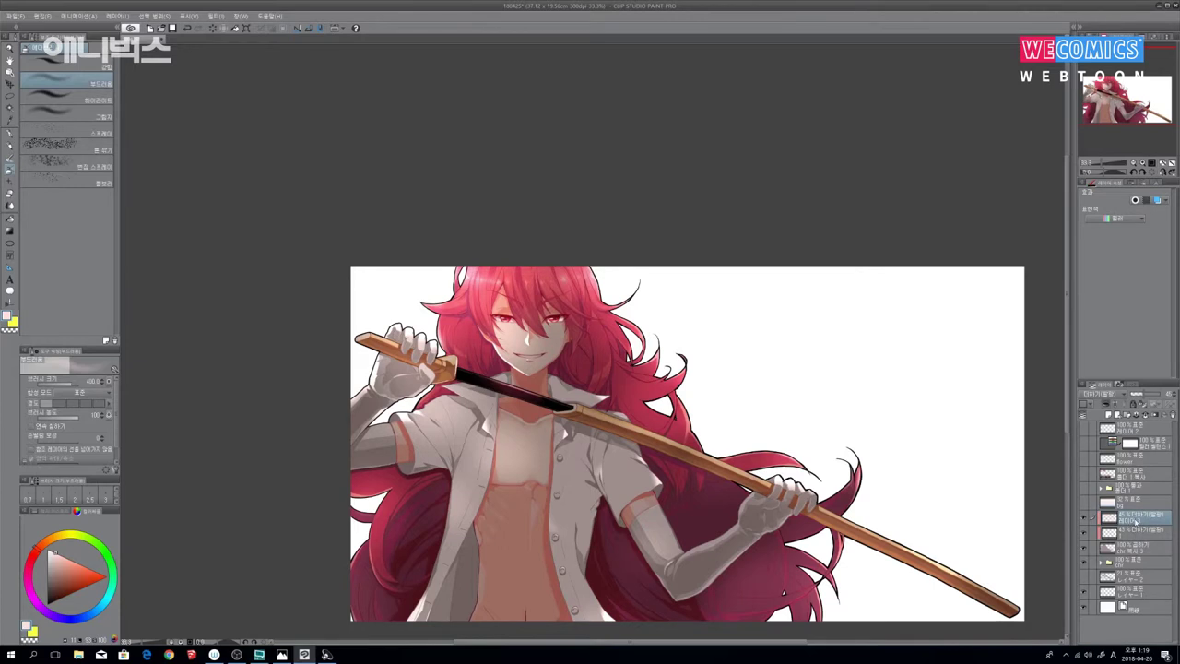
Step: Group both glow layers, the multiply copy layer and the chr folder in a new layer folder, and duplicate that folder
{"action": "right_click", "coordinate": [1136, 523]}
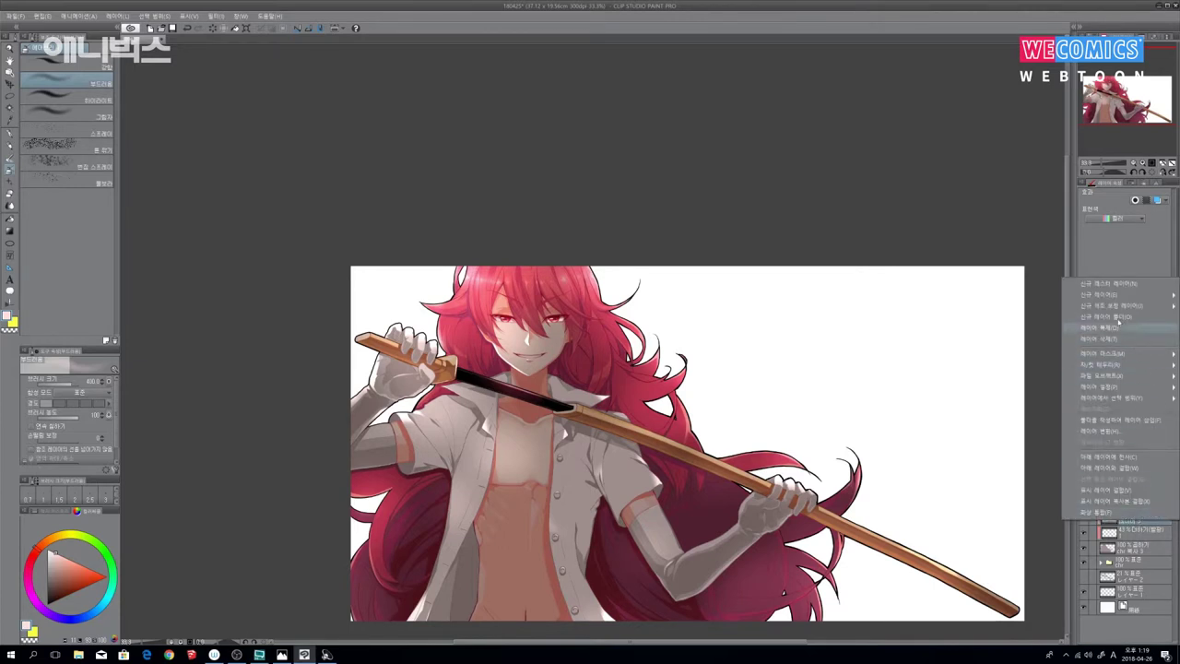
{"action": "left_click", "coordinate": [1139, 318]}
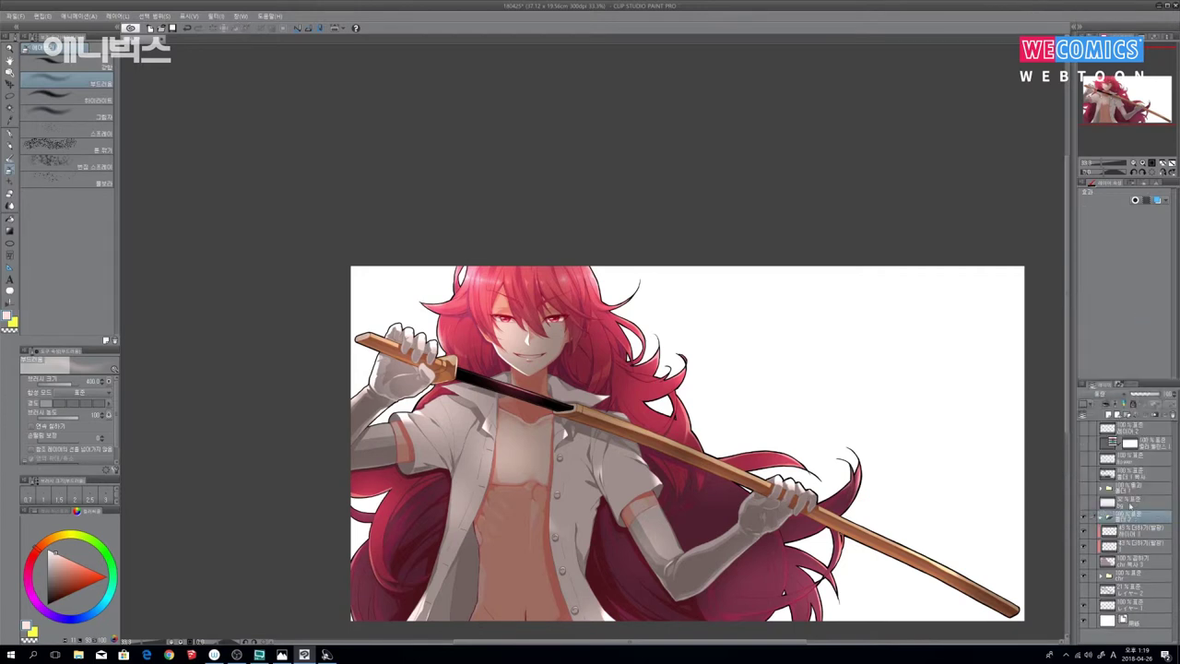
{"action": "left_click", "coordinate": [1143, 533]}
{"action": "left_click", "coordinate": [1144, 581], "text": "shift"}
{"action": "left_click_drag", "start_coordinate": [1146, 530], "coordinate": [1122, 519]}
{"action": "left_click", "coordinate": [1102, 519]}
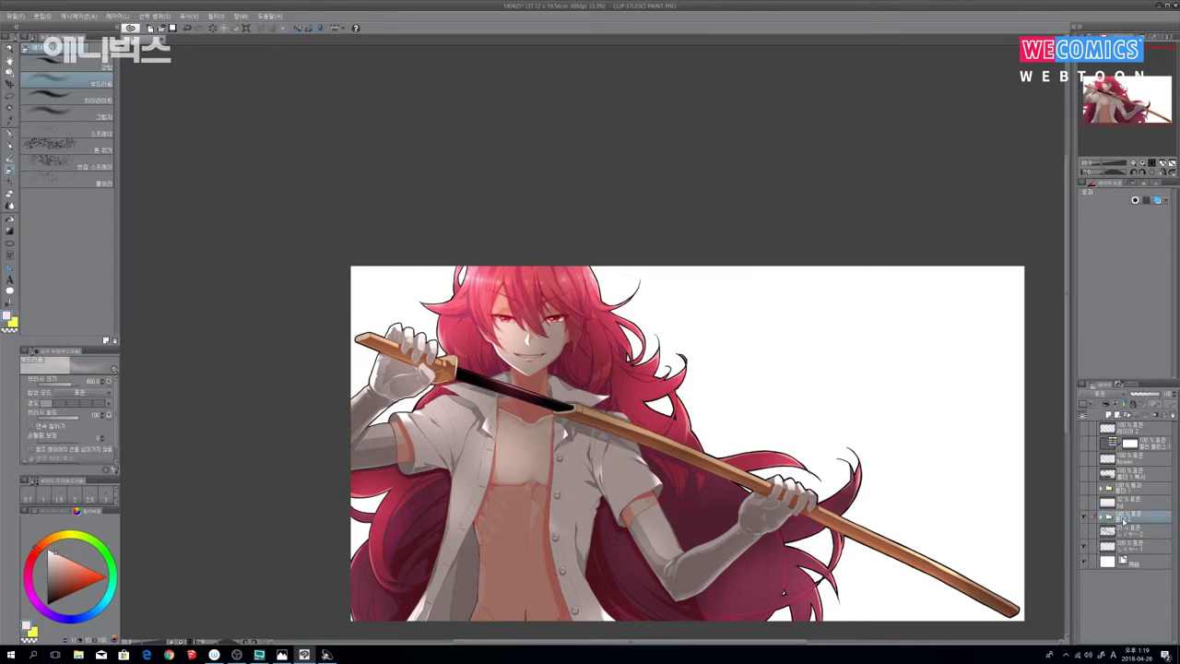
{"action": "right_click", "coordinate": [1123, 522]}
{"action": "left_click", "coordinate": [1125, 327]}
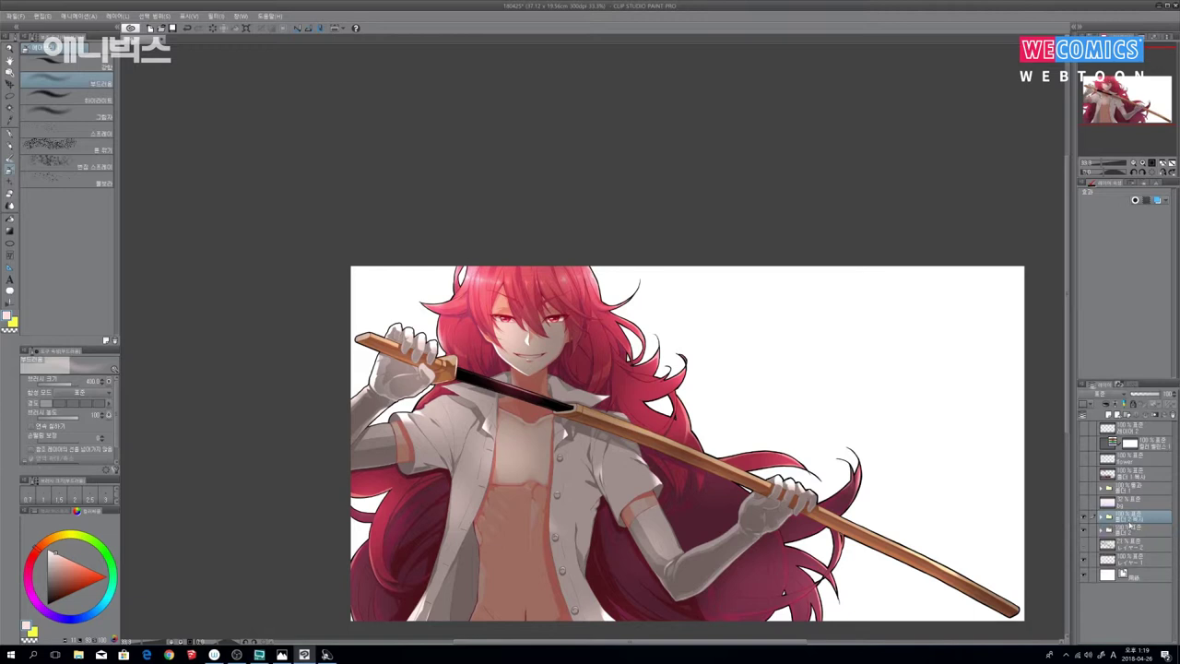
Step: Merge the duplicated folder into a single layer and apply a Gaussian blur with a range of 10 to it
{"action": "right_click", "coordinate": [1131, 524]}
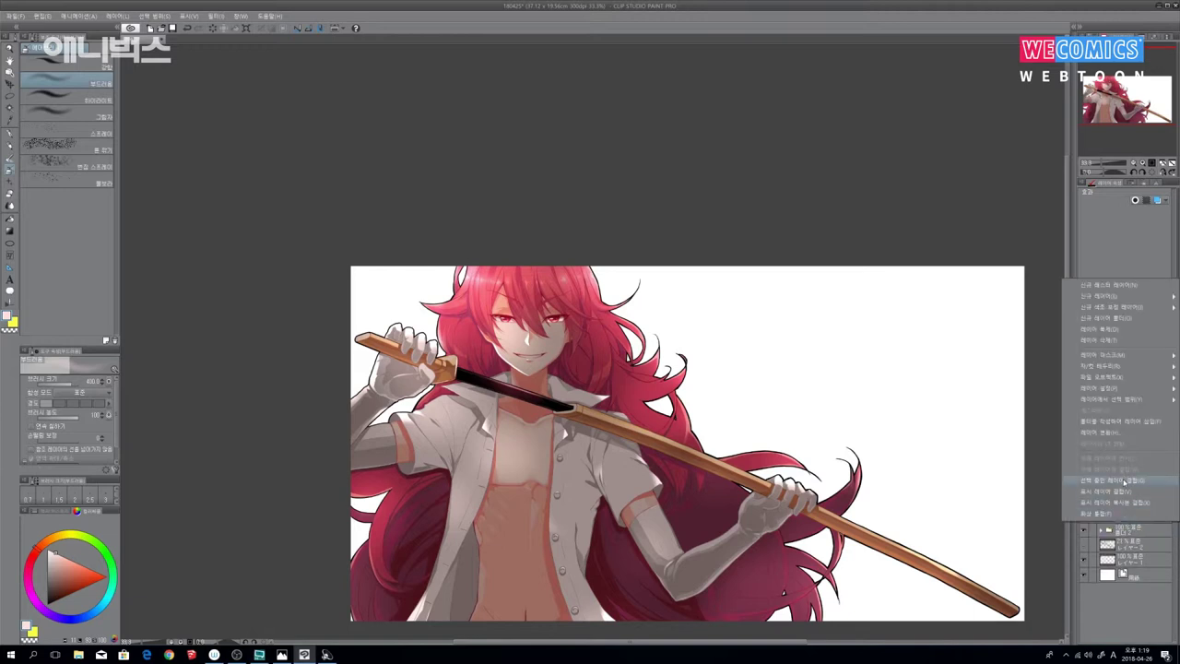
{"action": "left_click", "coordinate": [1125, 481]}
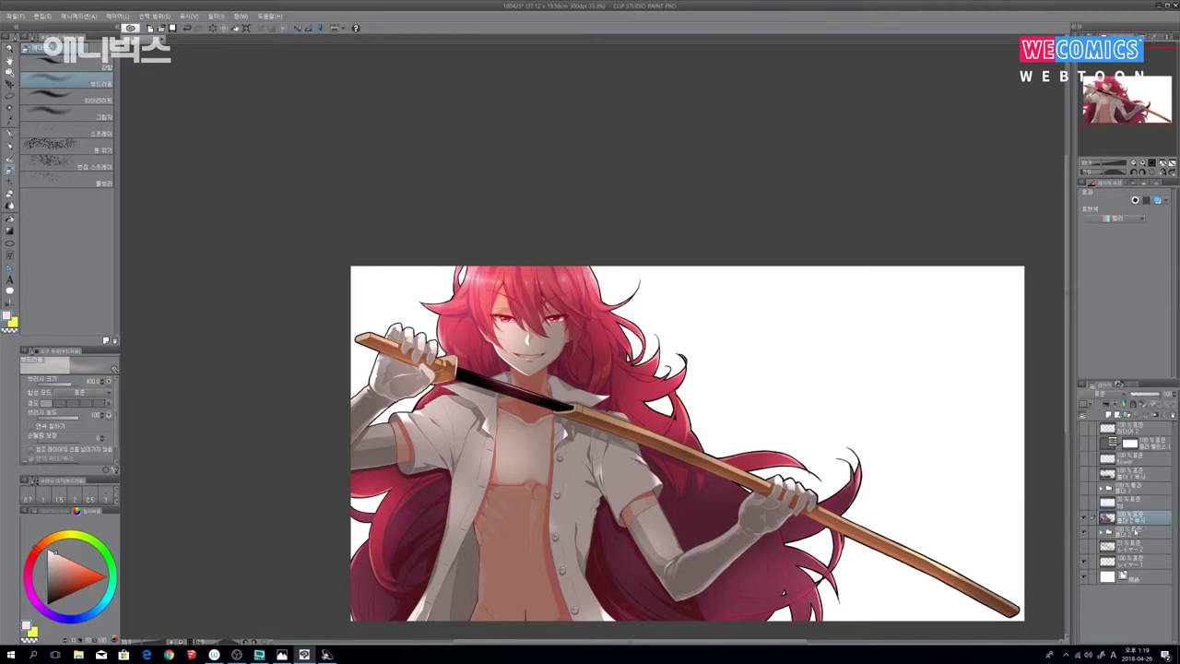
{"action": "left_click", "coordinate": [214, 16]}
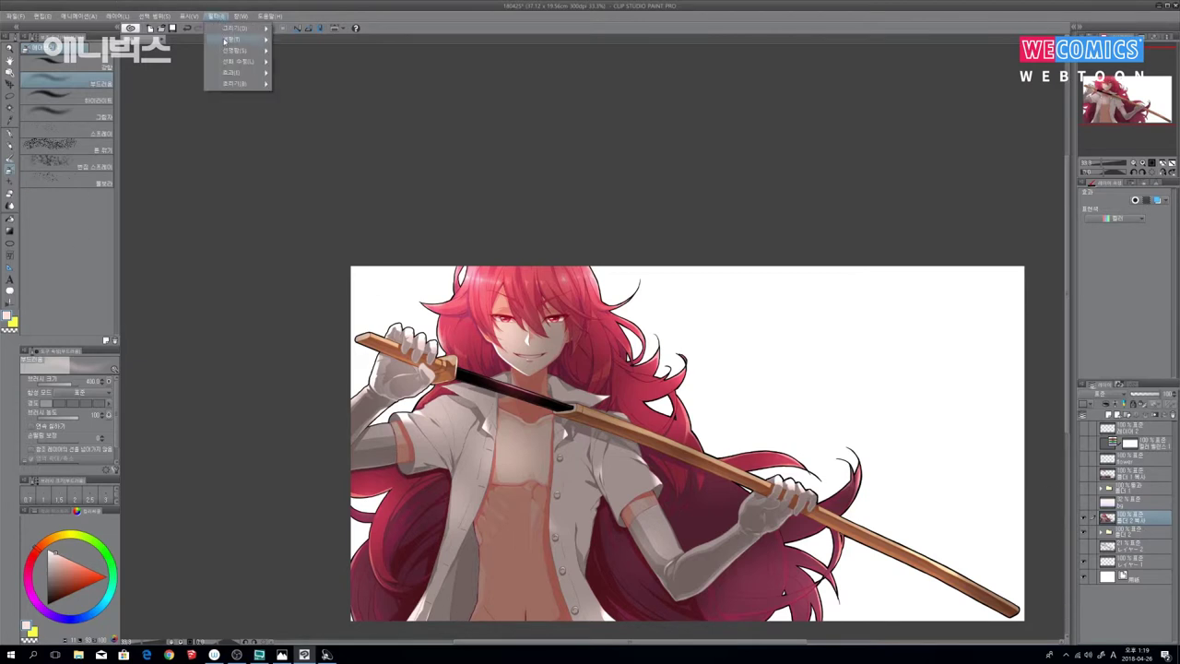
{"action": "mouse_move", "coordinate": [235, 85]}
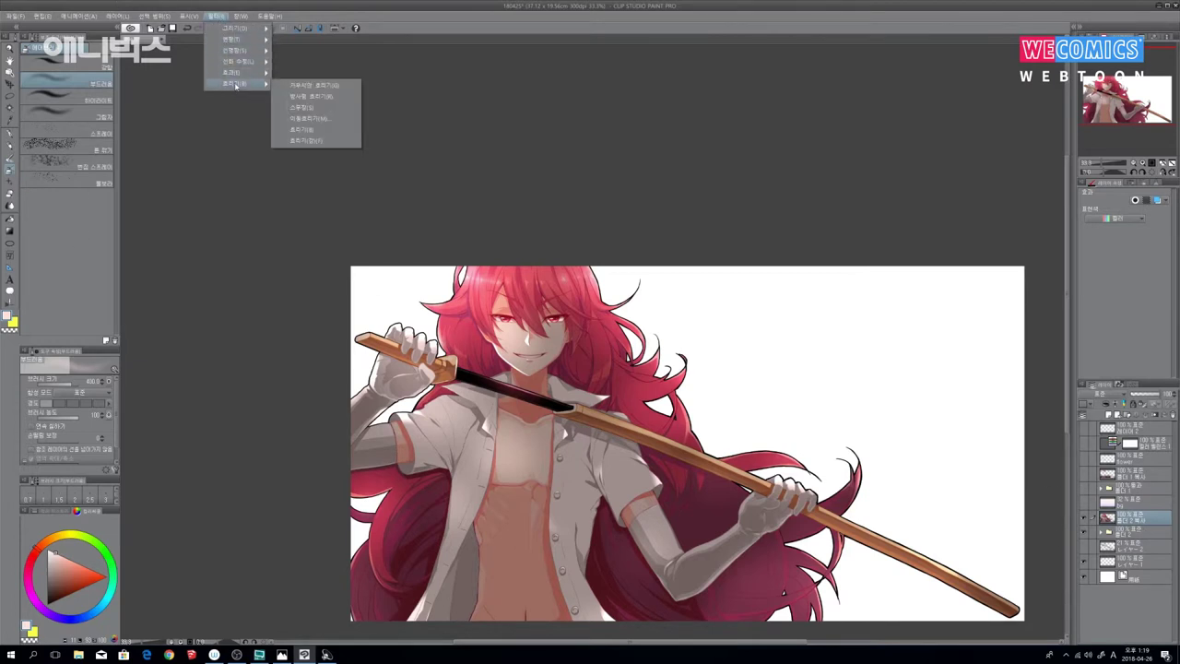
{"action": "left_click", "coordinate": [330, 86]}
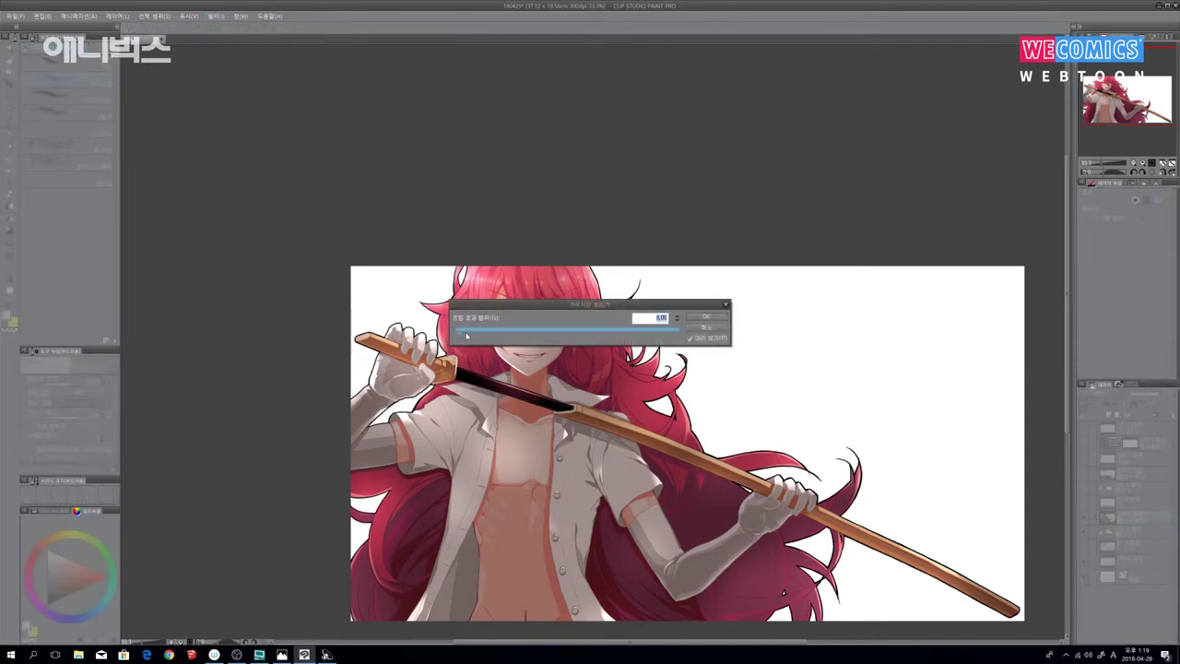
{"action": "left_click", "coordinate": [470, 332]}
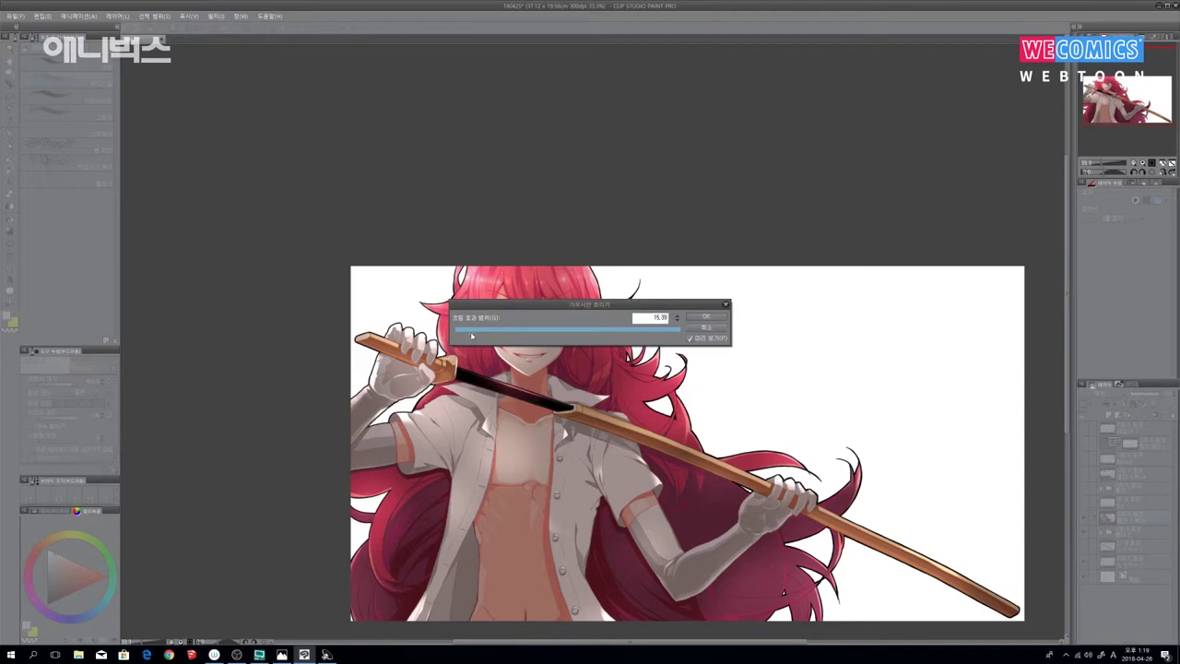
{"action": "left_click_drag", "start_coordinate": [651, 318], "coordinate": [674, 321]}
{"action": "type", "text": "10"}
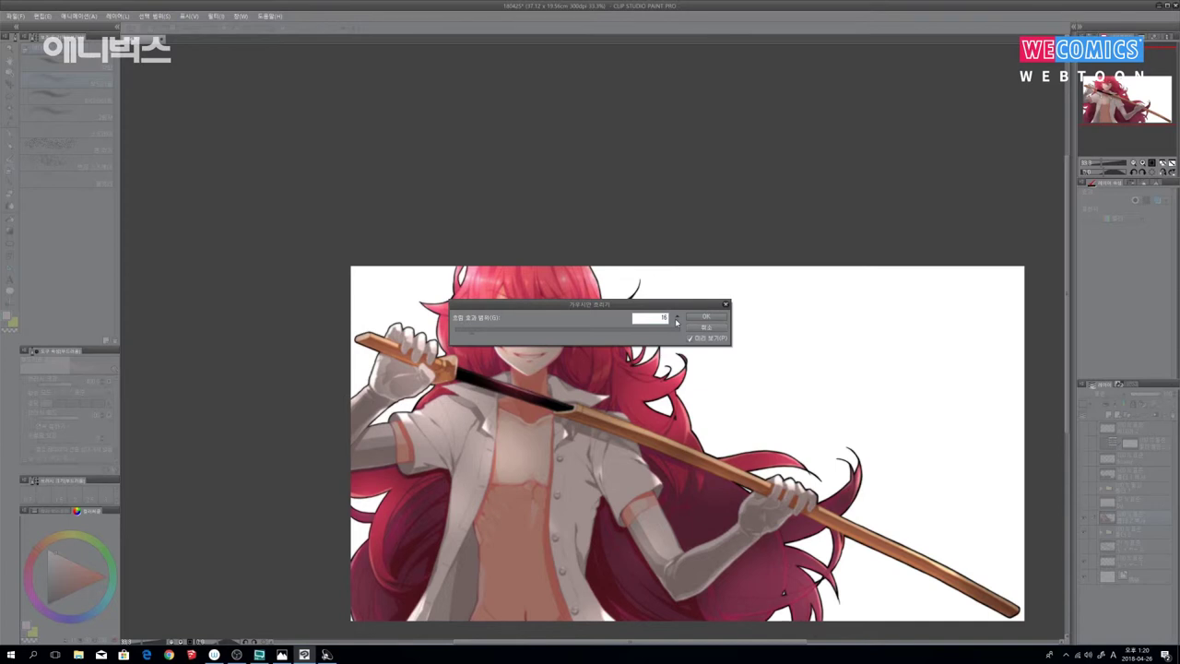
{"action": "key", "text": "Return"}
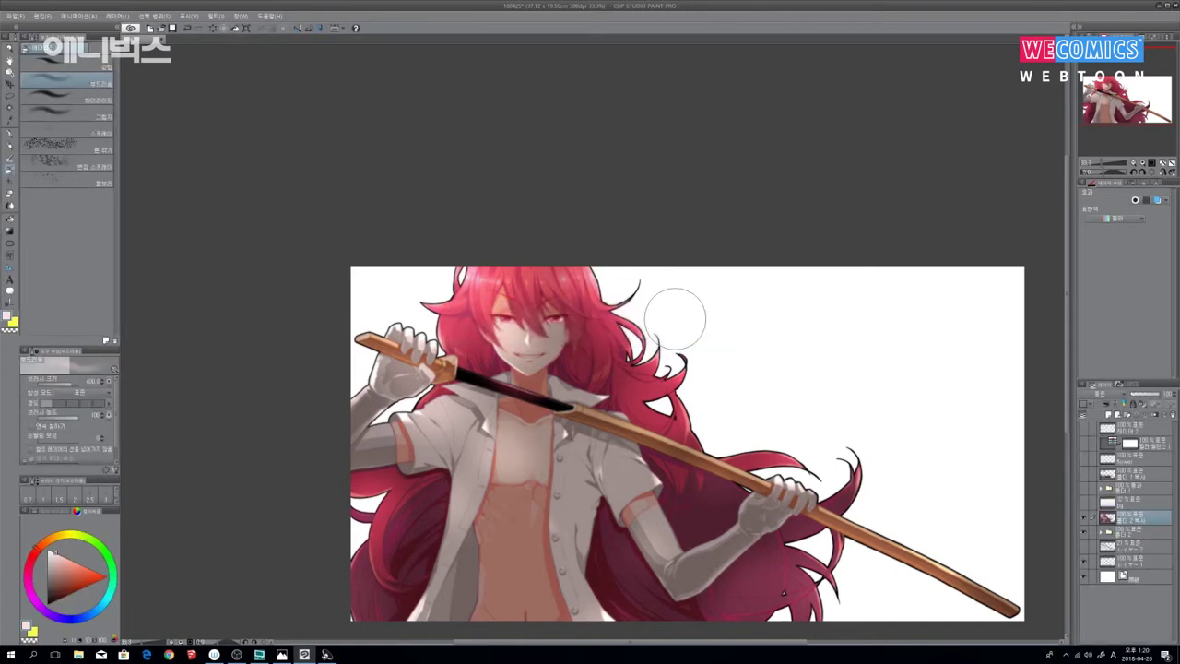
Step: Toggle the blurred copy's visibility several times to compare the illustration with and without the blur
{"action": "left_click", "coordinate": [1084, 518]}
{"action": "left_click", "coordinate": [1085, 518]}
{"action": "left_click", "coordinate": [1085, 518]}
{"action": "left_click", "coordinate": [1084, 518]}
{"action": "left_click", "coordinate": [1085, 518]}
{"action": "left_click", "coordinate": [1085, 518]}
{"action": "scroll", "coordinate": [754, 370], "scroll_direction": "down", "scroll_amount": 4}
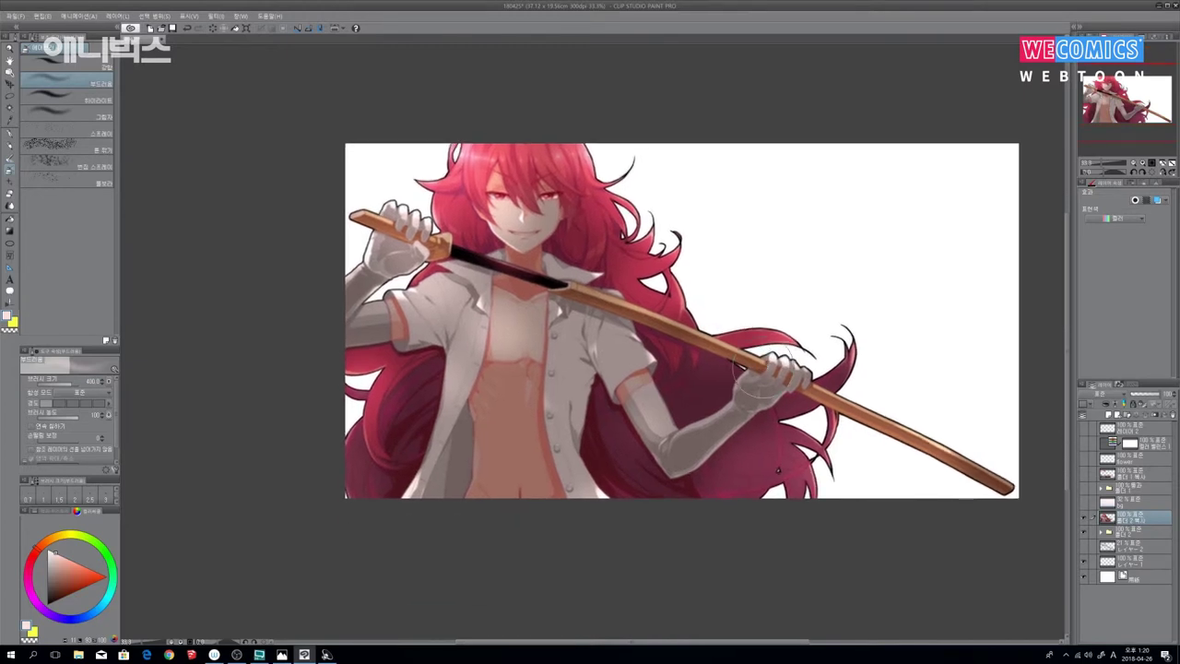
Step: Enlarge the soft eraser to size 800 and erase the blur over the face and main parts of the figure
{"action": "key", "text": "e"}
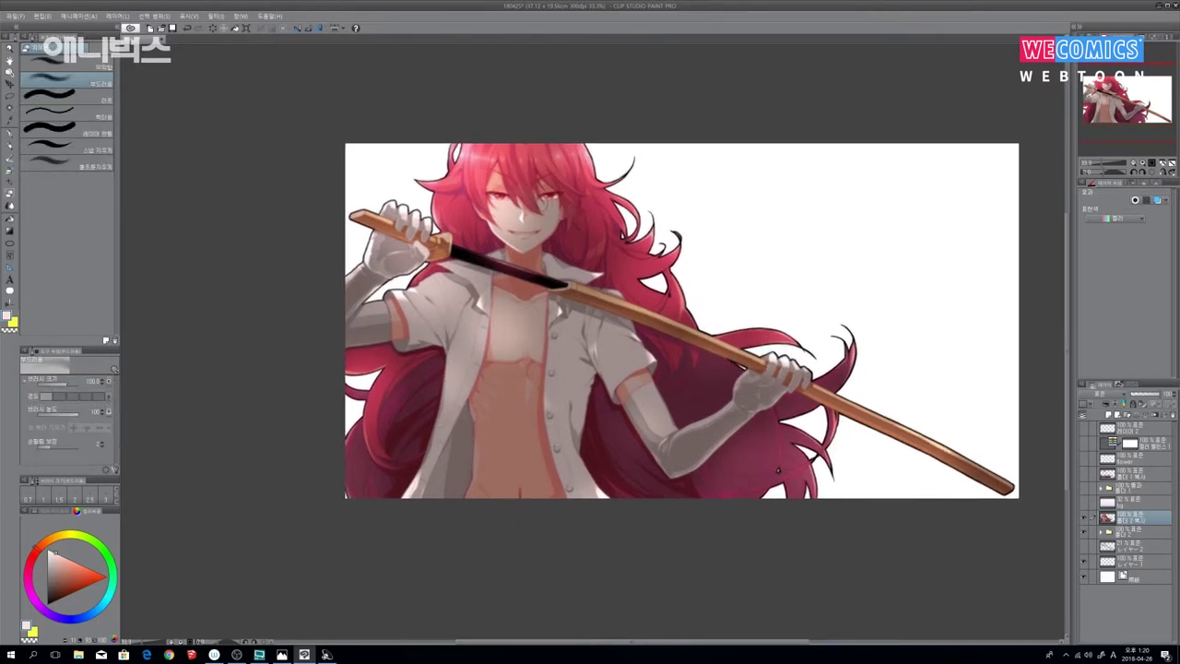
{"action": "key", "text": "]"}
{"action": "key", "text": "]"}
{"action": "key", "text": "]"}
{"action": "key", "text": "]"}
{"action": "key", "text": "]"}
{"action": "key", "text": "]"}
{"action": "key", "text": "]"}
{"action": "key", "text": "]"}
{"action": "key", "text": "]"}
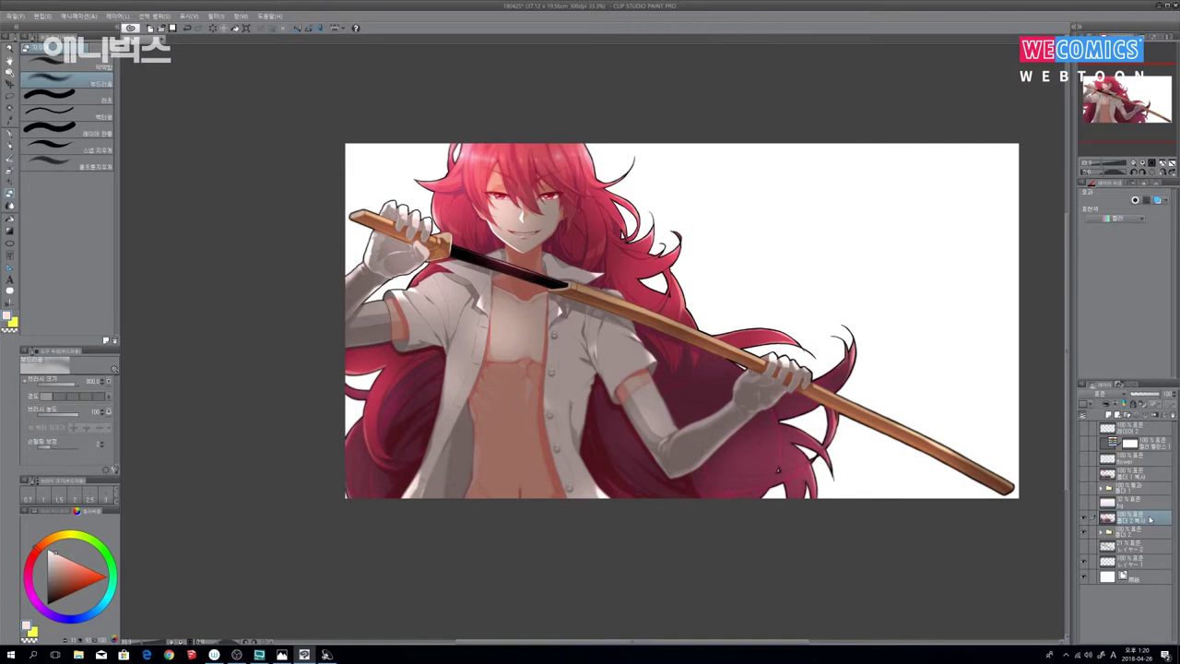
Step: Add a new layer above the blurred copy, rename it, and choose a pink drawing colour
{"action": "key", "text": "ctrl+shift+n"}
{"action": "double_click", "coordinate": [1129, 522]}
{"action": "type", "text": "d"}
{"action": "key", "text": "Return"}
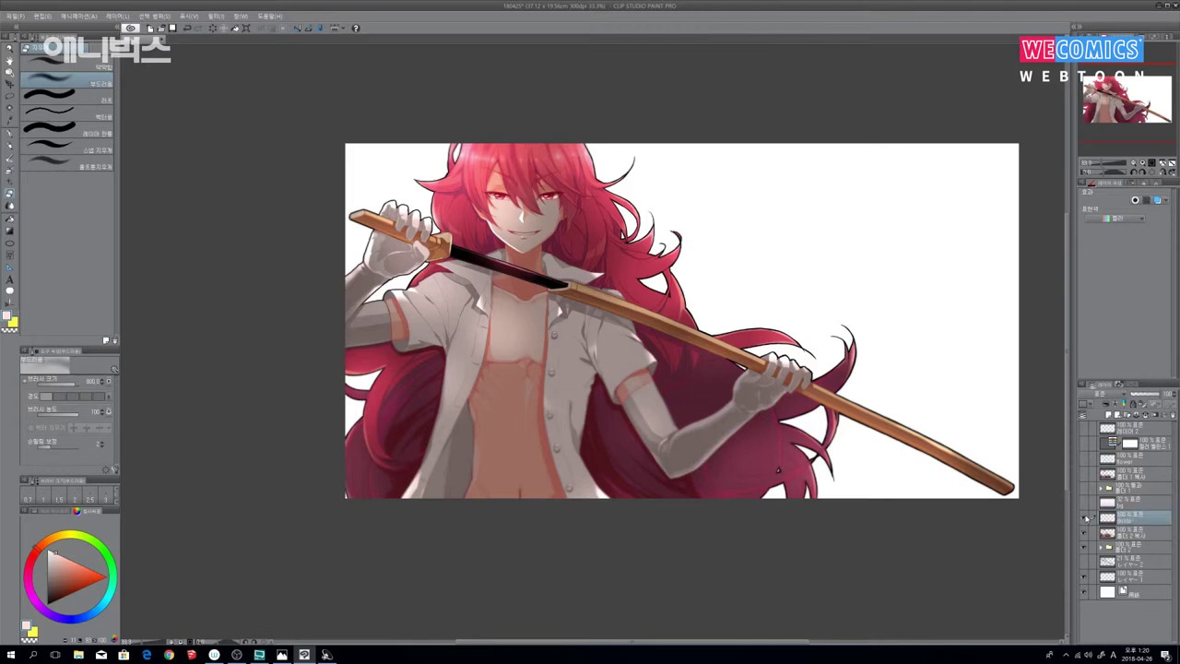
{"action": "left_click_drag", "start_coordinate": [46, 557], "coordinate": [88, 559]}
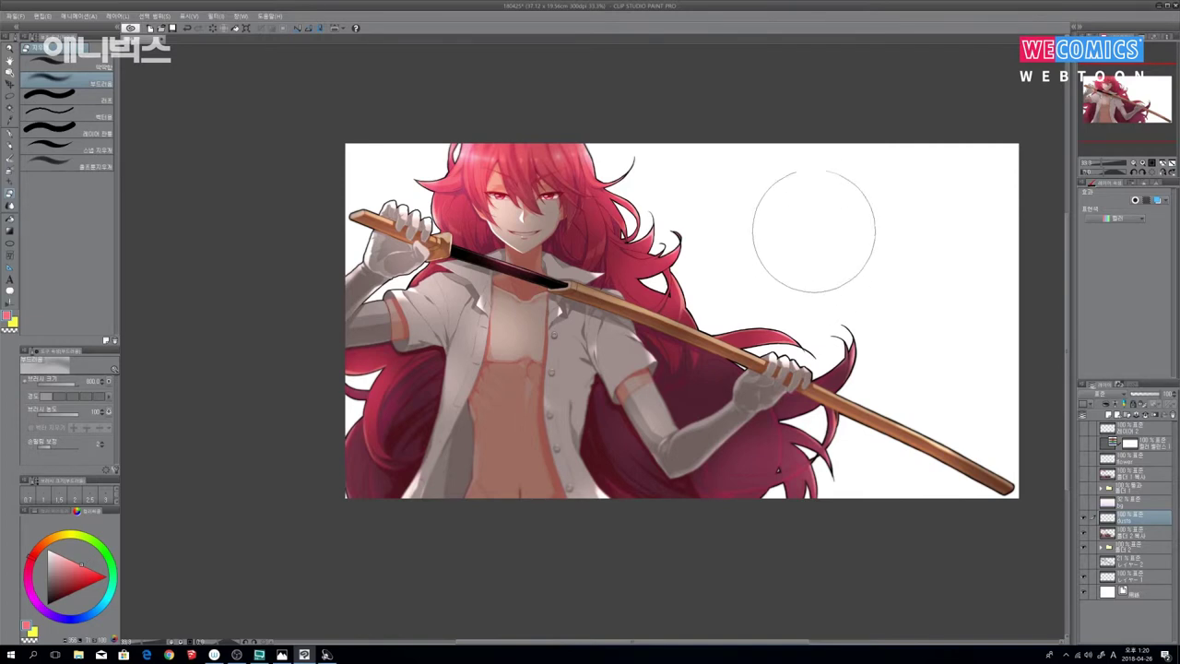
Step: Look through the decoration brush groups and choose the cherry blossom brush among the pattern brushes
{"action": "key", "text": "p"}
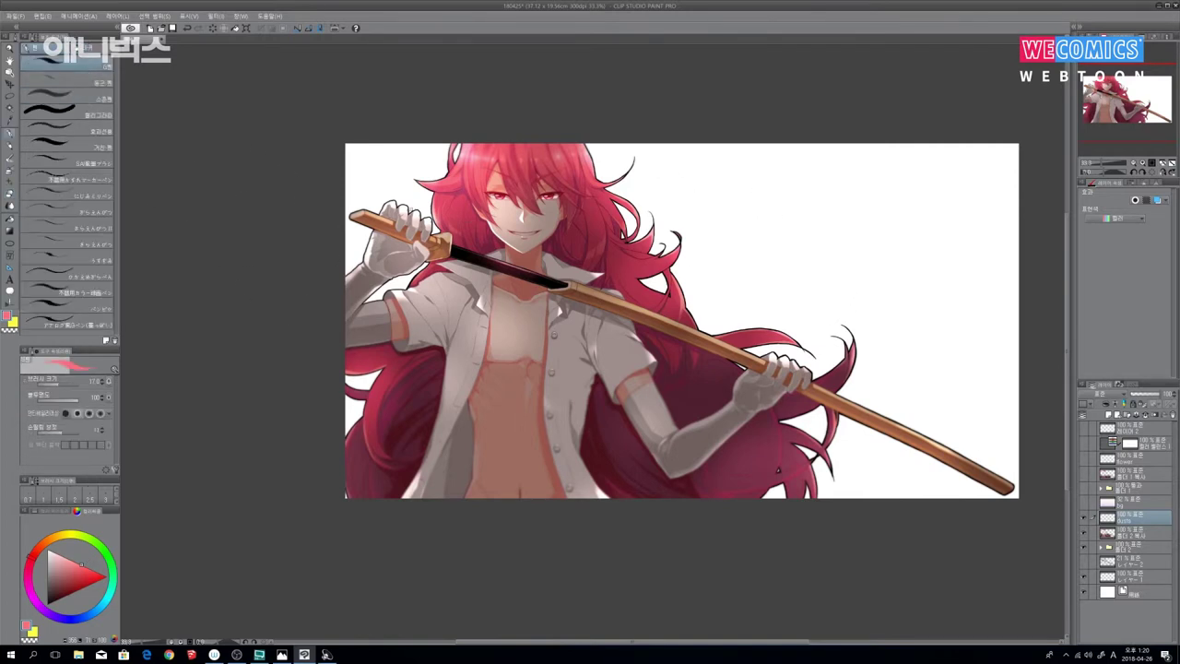
{"action": "left_click_drag", "start_coordinate": [792, 195], "coordinate": [781, 215]}
{"action": "key", "text": "b"}
{"action": "key", "text": "b"}
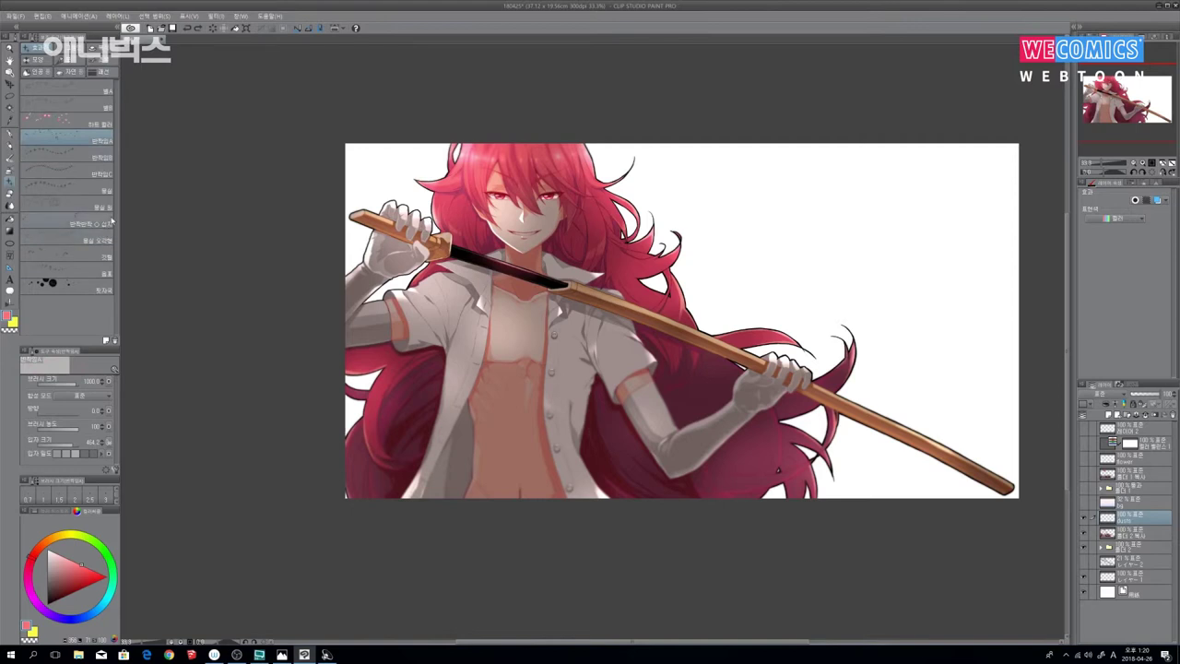
{"action": "left_click", "coordinate": [106, 78]}
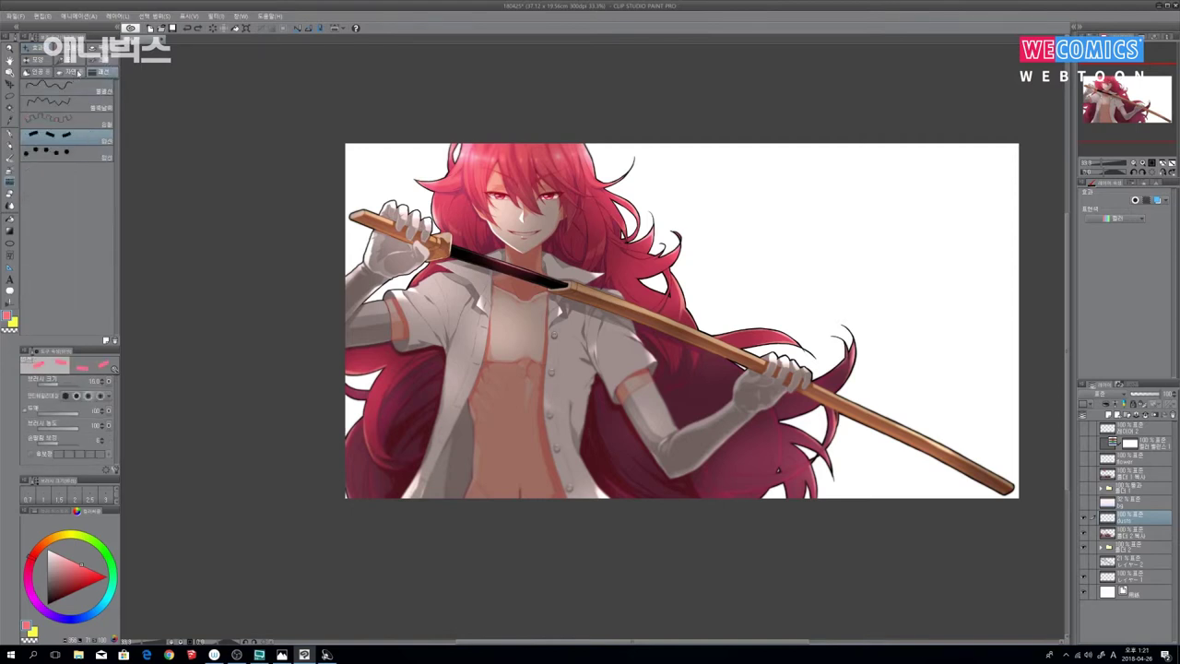
{"action": "left_click", "coordinate": [103, 71]}
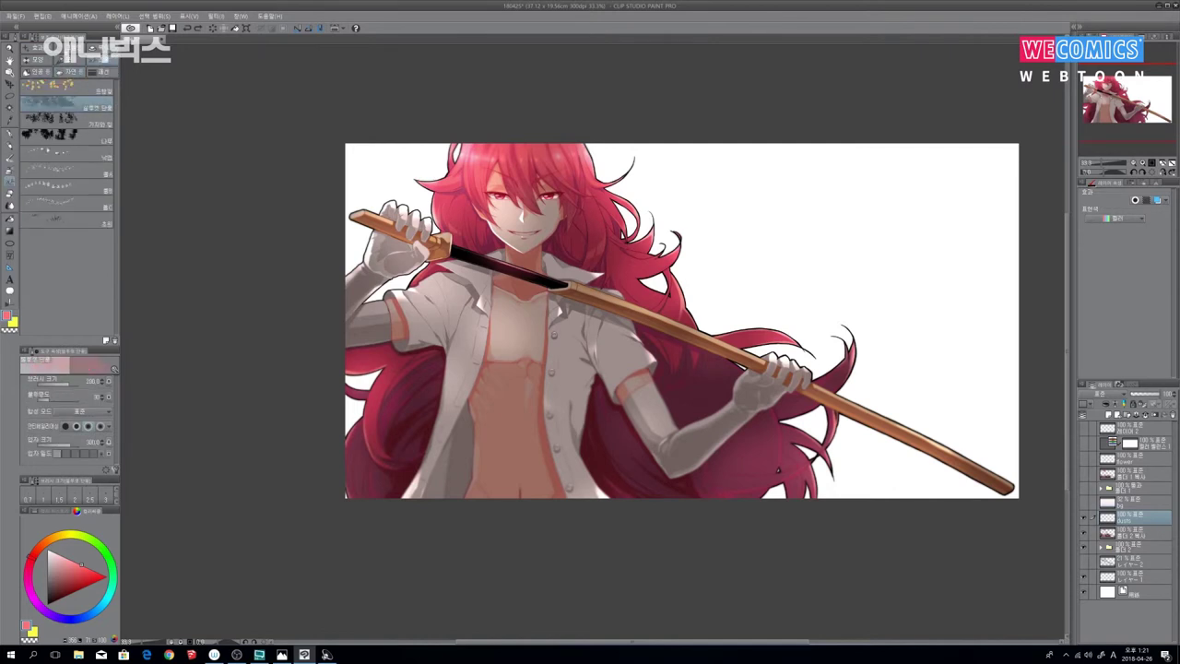
{"action": "left_click", "coordinate": [105, 48]}
{"action": "left_click", "coordinate": [42, 59]}
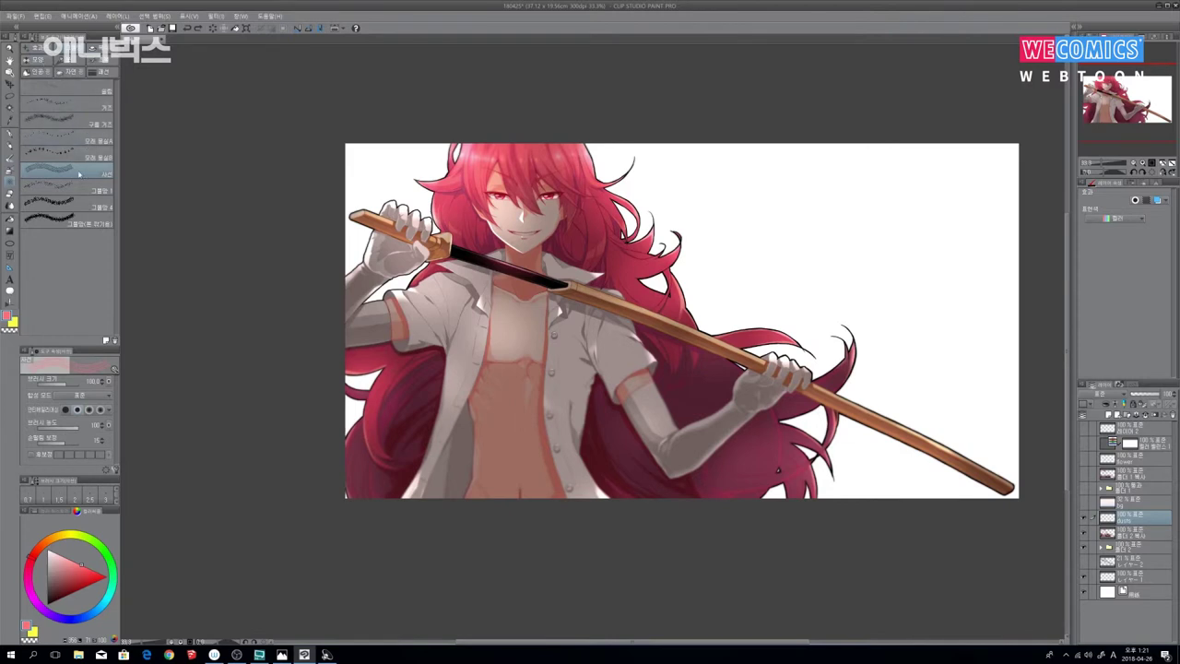
{"action": "left_click", "coordinate": [39, 72]}
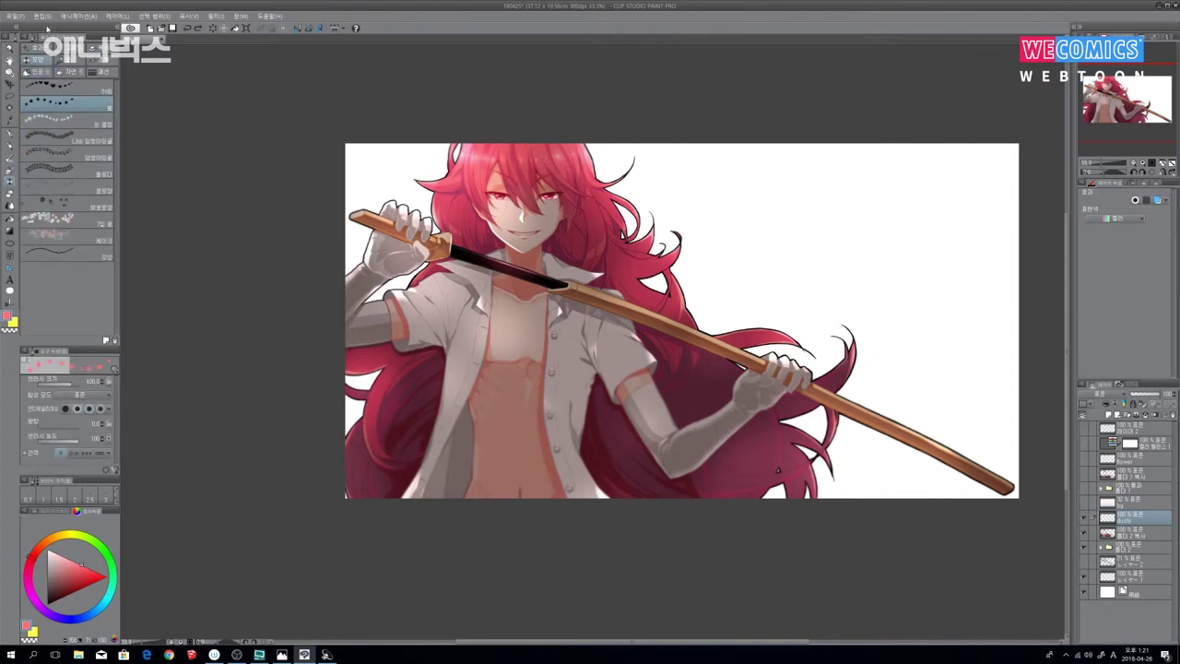
{"action": "left_click", "coordinate": [64, 201]}
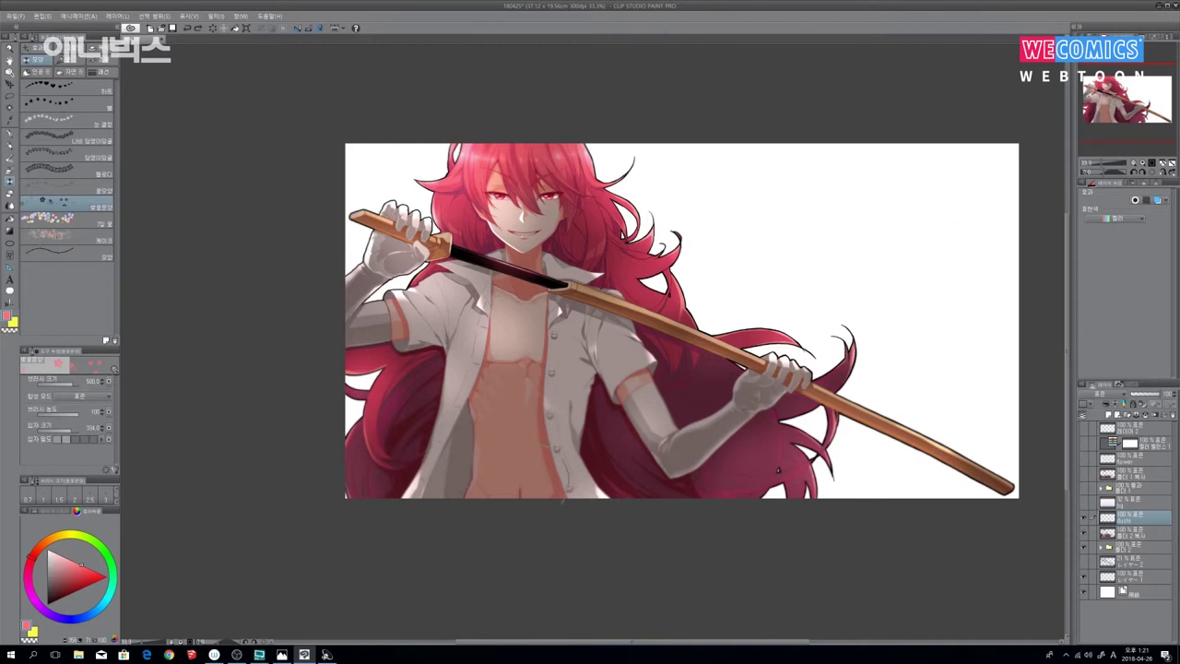
Step: Scatter pink cherry blossoms over the figure, hair and white background with the brush at size 500
{"action": "mouse_move", "coordinate": [959, 189]}
{"action": "left_mouse_down"}
{"action": "mouse_move", "coordinate": [790, 335]}
{"action": "mouse_move", "coordinate": [782, 255]}
{"action": "mouse_move", "coordinate": [426, 435]}
{"action": "left_mouse_up"}
{"action": "left_click", "coordinate": [425, 435]}
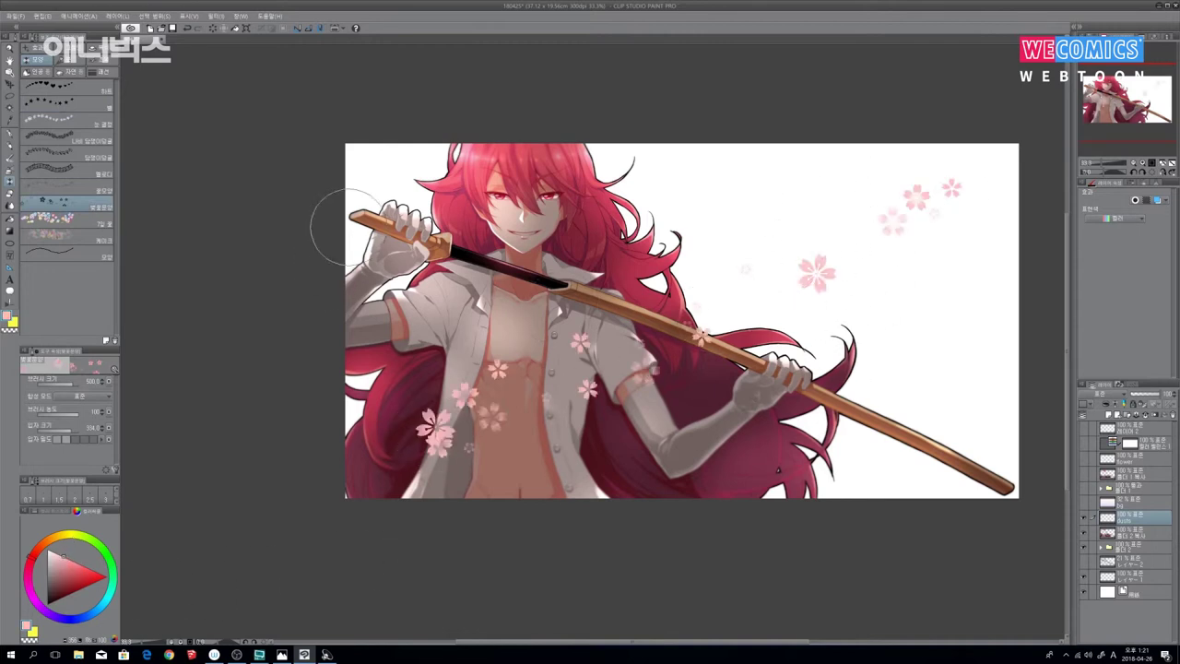
{"action": "left_click", "coordinate": [636, 155]}
{"action": "left_click", "coordinate": [337, 374]}
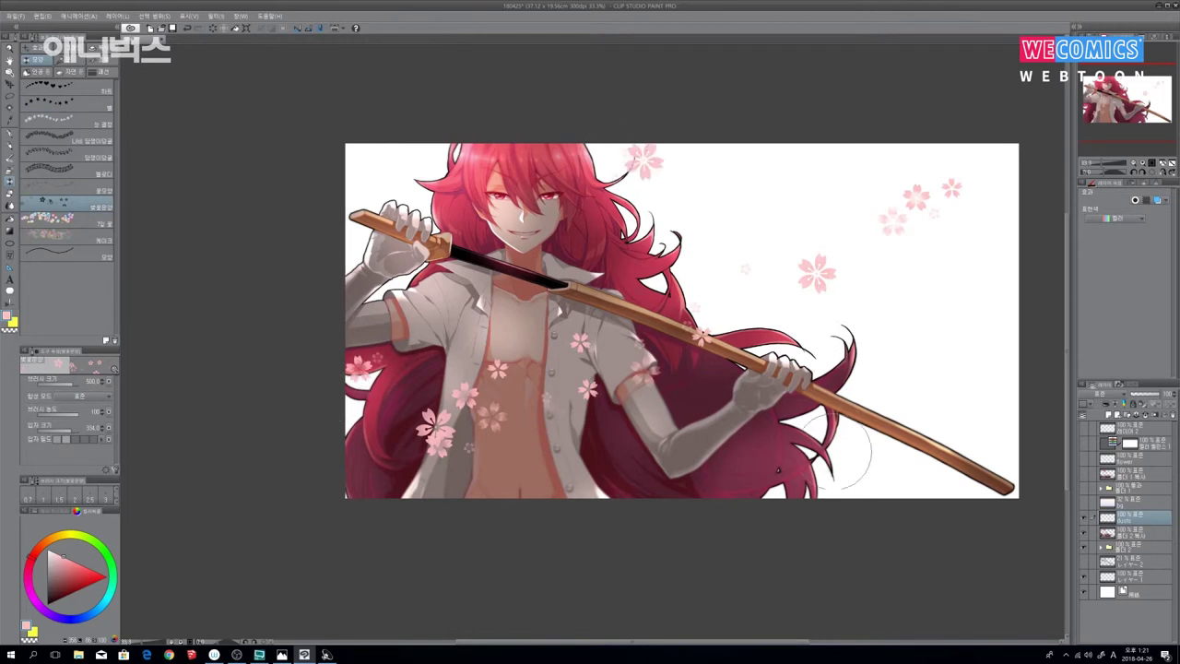
{"action": "left_click_drag", "start_coordinate": [774, 470], "coordinate": [709, 484]}
{"action": "left_click_drag", "start_coordinate": [912, 380], "coordinate": [968, 350]}
{"action": "left_click", "coordinate": [987, 254]}
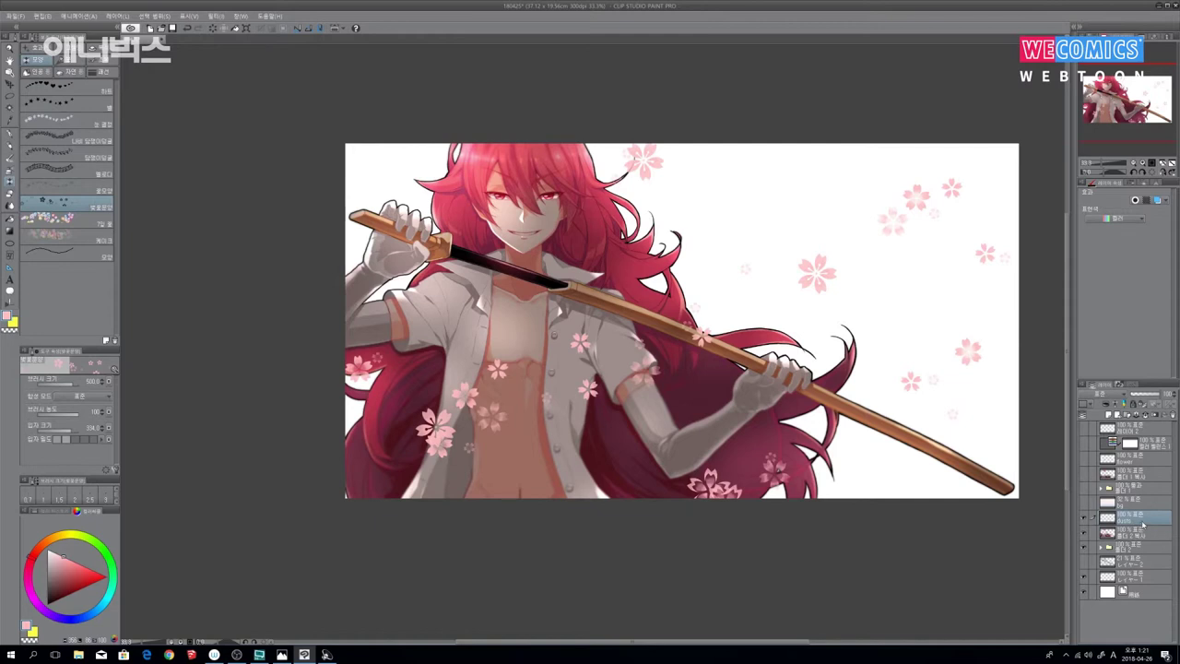
Step: Apply a Motion blur to the cherry blossom layer with a direction of -41 and a range of 6.80
{"action": "left_click", "coordinate": [242, 15]}
{"action": "mouse_move", "coordinate": [215, 16]}
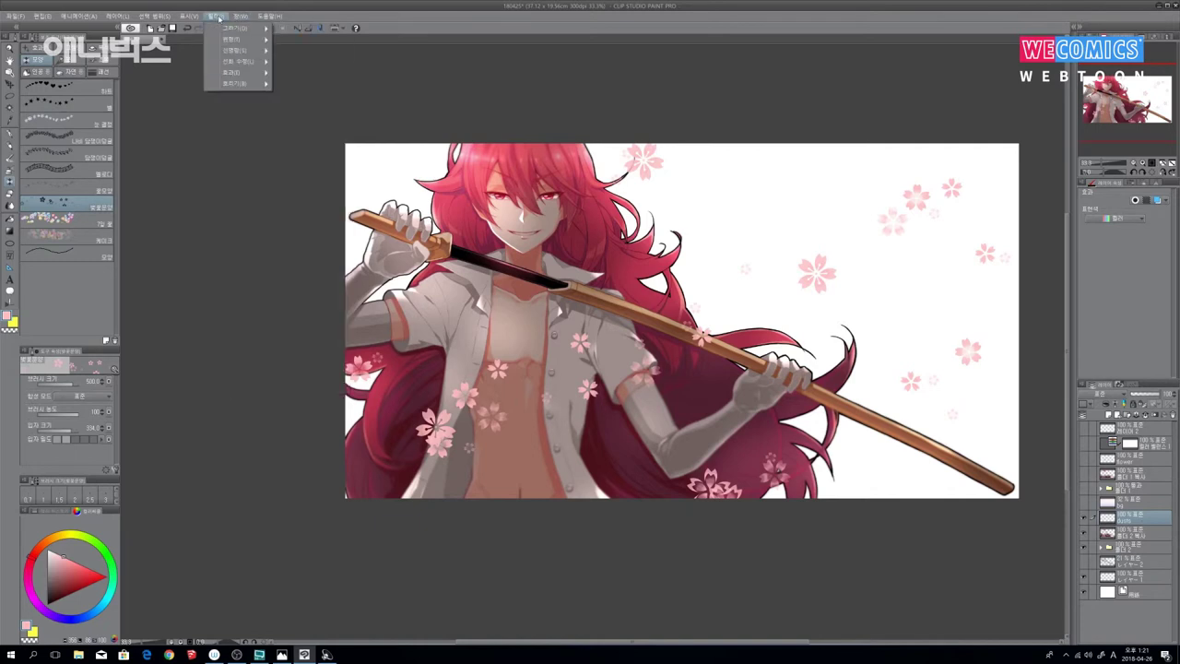
{"action": "mouse_move", "coordinate": [236, 85]}
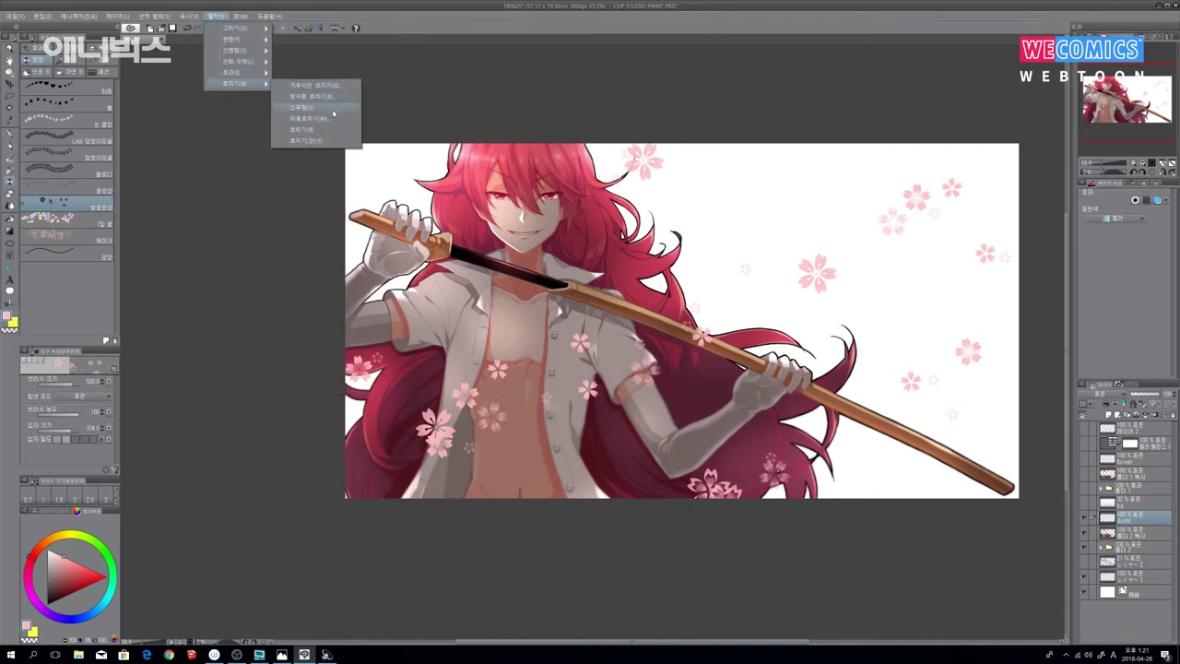
{"action": "left_click", "coordinate": [336, 121]}
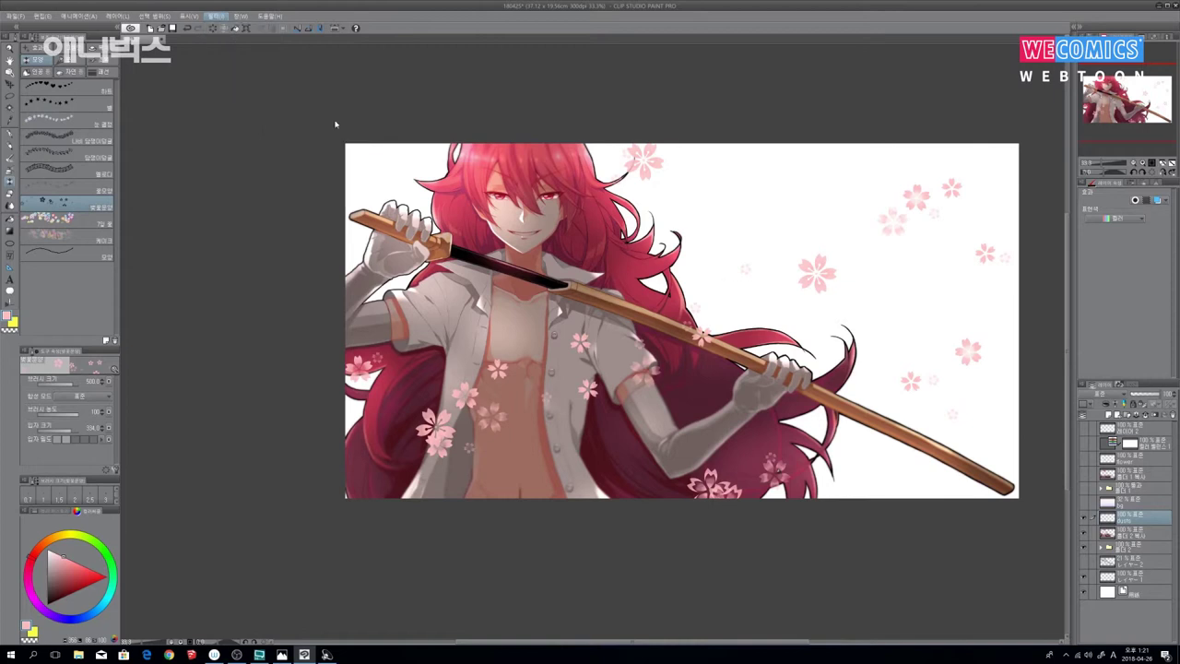
{"action": "left_click_drag", "start_coordinate": [681, 285], "coordinate": [807, 150]}
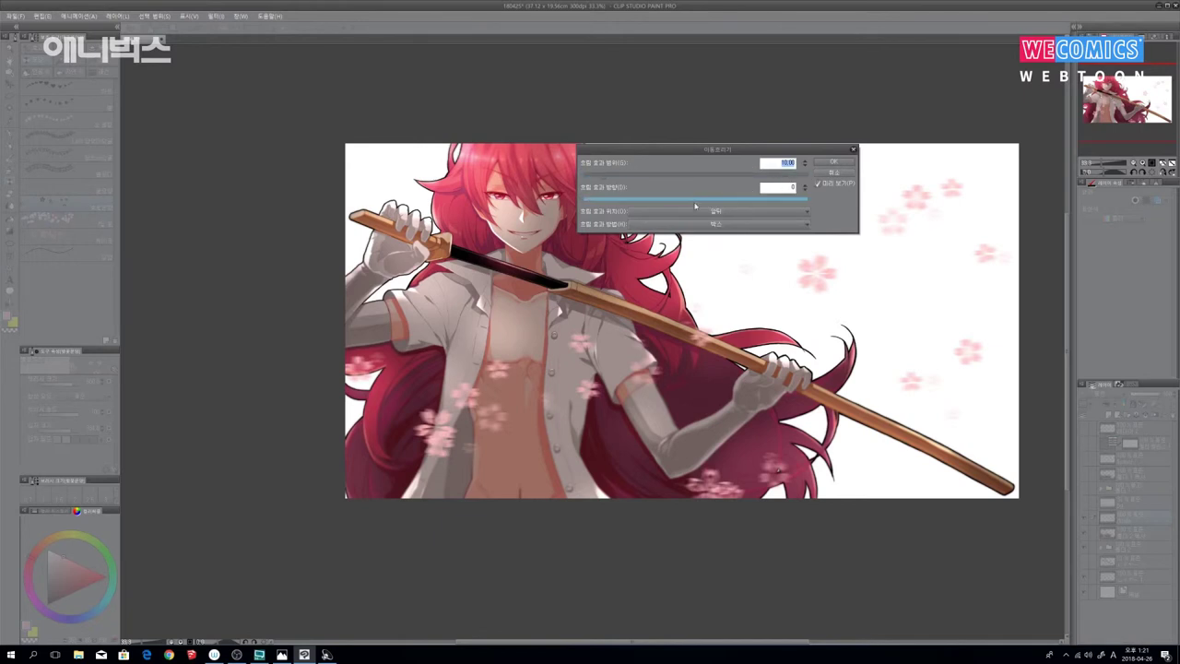
{"action": "left_click", "coordinate": [696, 206]}
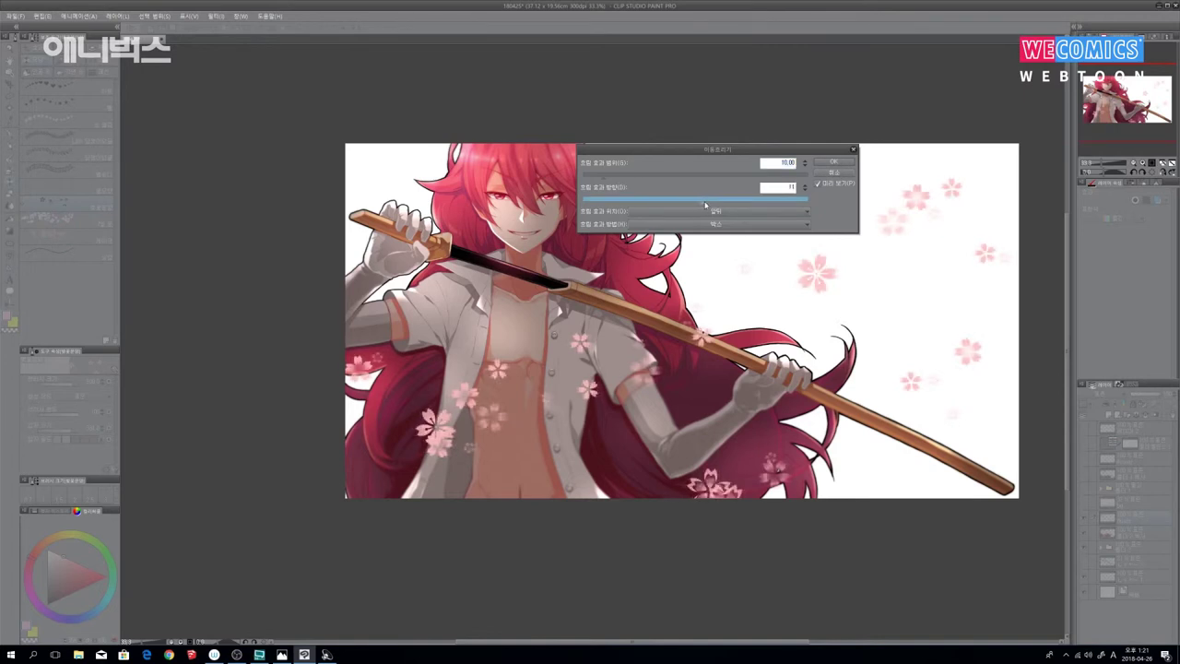
{"action": "left_click_drag", "start_coordinate": [750, 202], "coordinate": [820, 201]}
{"action": "mouse_move", "coordinate": [694, 209]}
{"action": "left_mouse_down"}
{"action": "mouse_move", "coordinate": [727, 207]}
{"action": "mouse_move", "coordinate": [666, 210]}
{"action": "mouse_move", "coordinate": [677, 211]}
{"action": "left_mouse_up"}
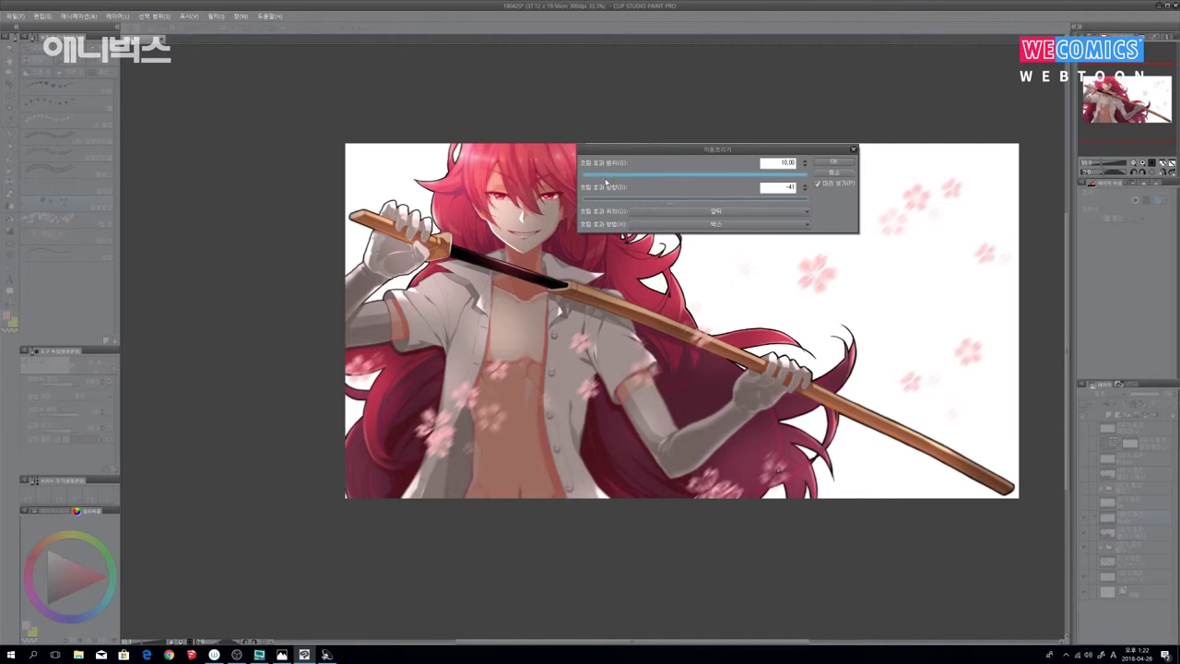
{"action": "mouse_move", "coordinate": [606, 181]}
{"action": "left_mouse_down"}
{"action": "mouse_move", "coordinate": [596, 183]}
{"action": "mouse_move", "coordinate": [605, 188]}
{"action": "left_mouse_up"}
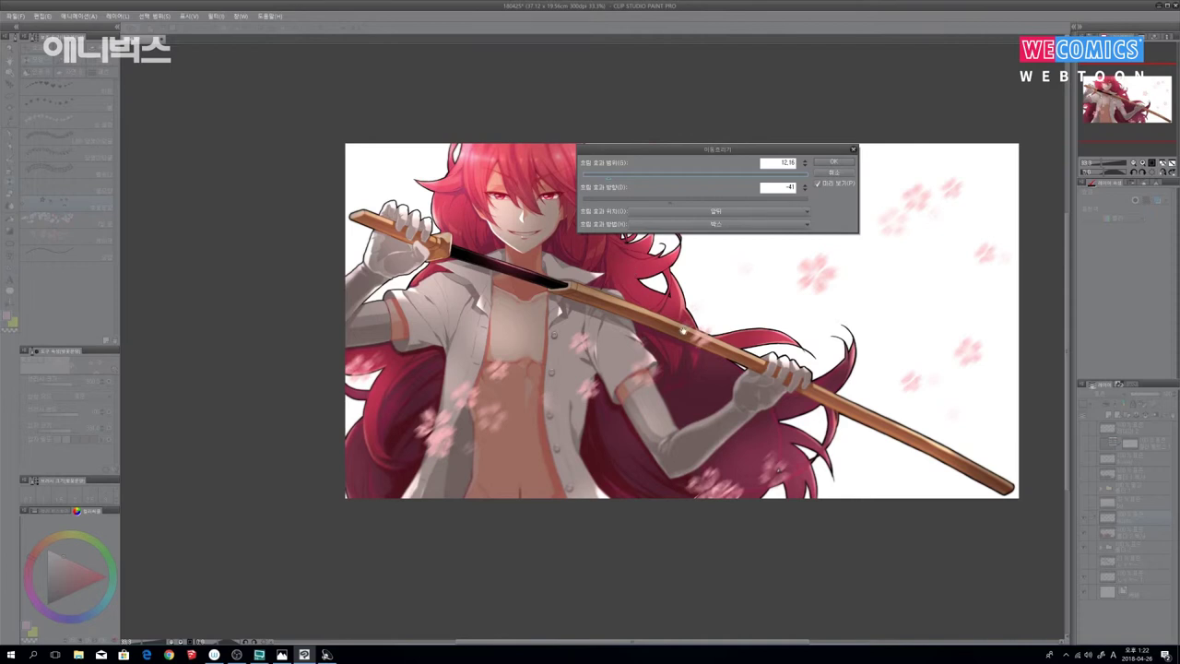
{"action": "left_click_drag", "start_coordinate": [597, 186], "coordinate": [595, 184]}
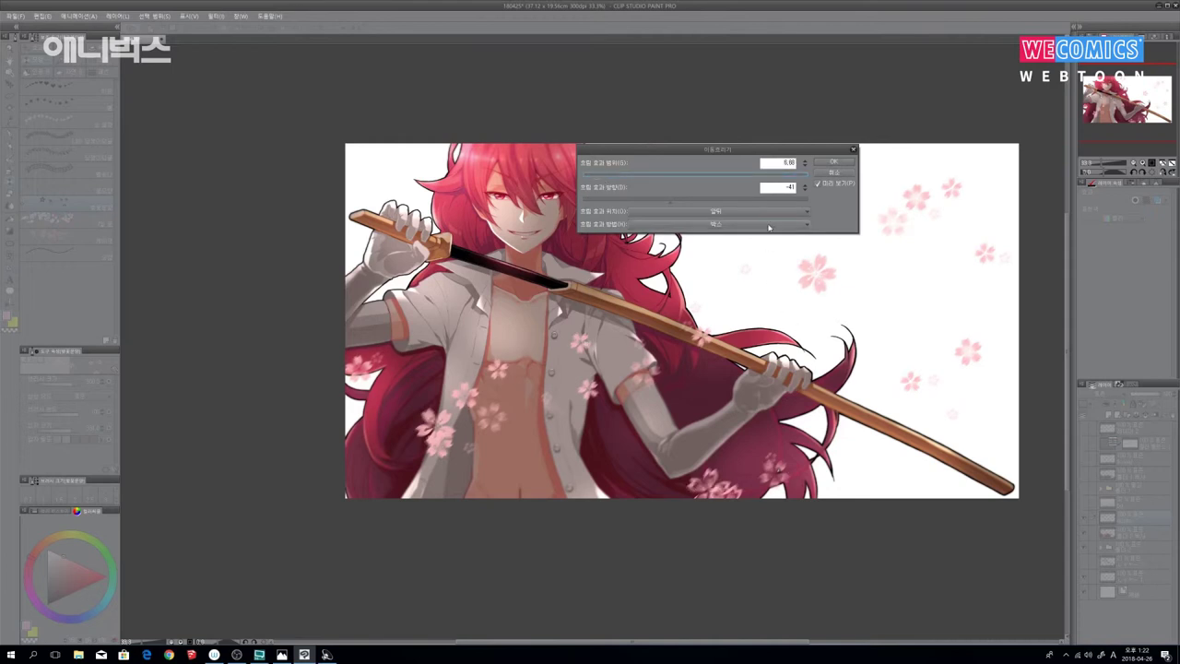
{"action": "left_click", "coordinate": [844, 164]}
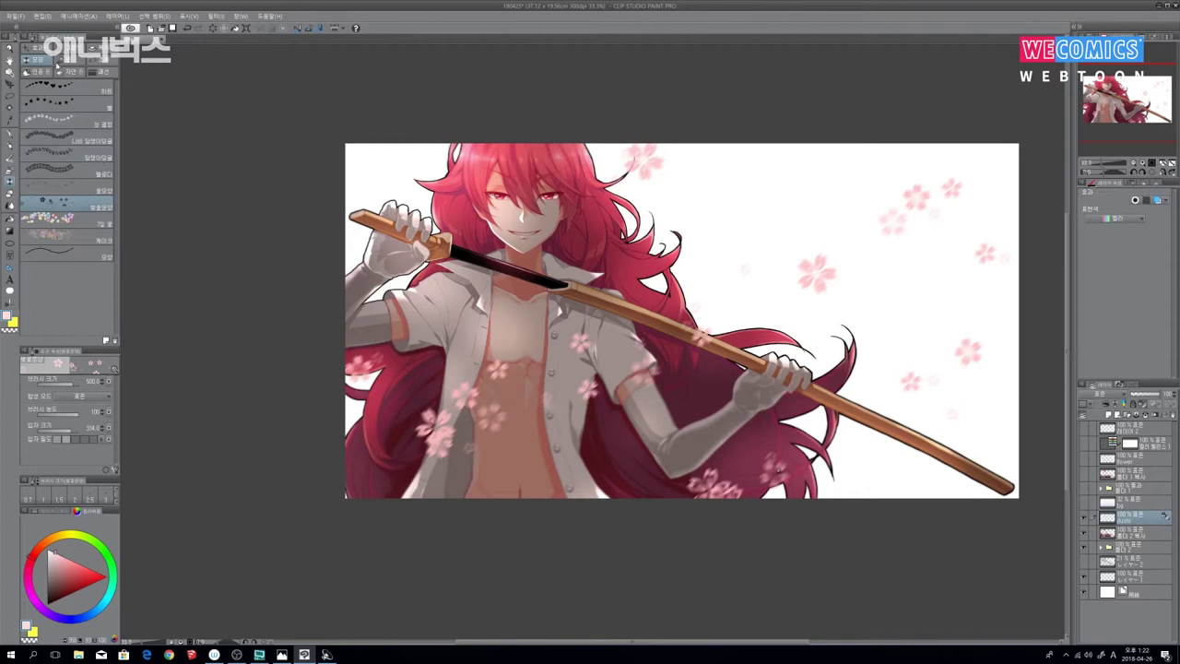
Step: Lock the blossom layer's transparent pixels and recolour several blossoms with the opaque watercolor brush enlarged to size 400
{"action": "key", "text": "b"}
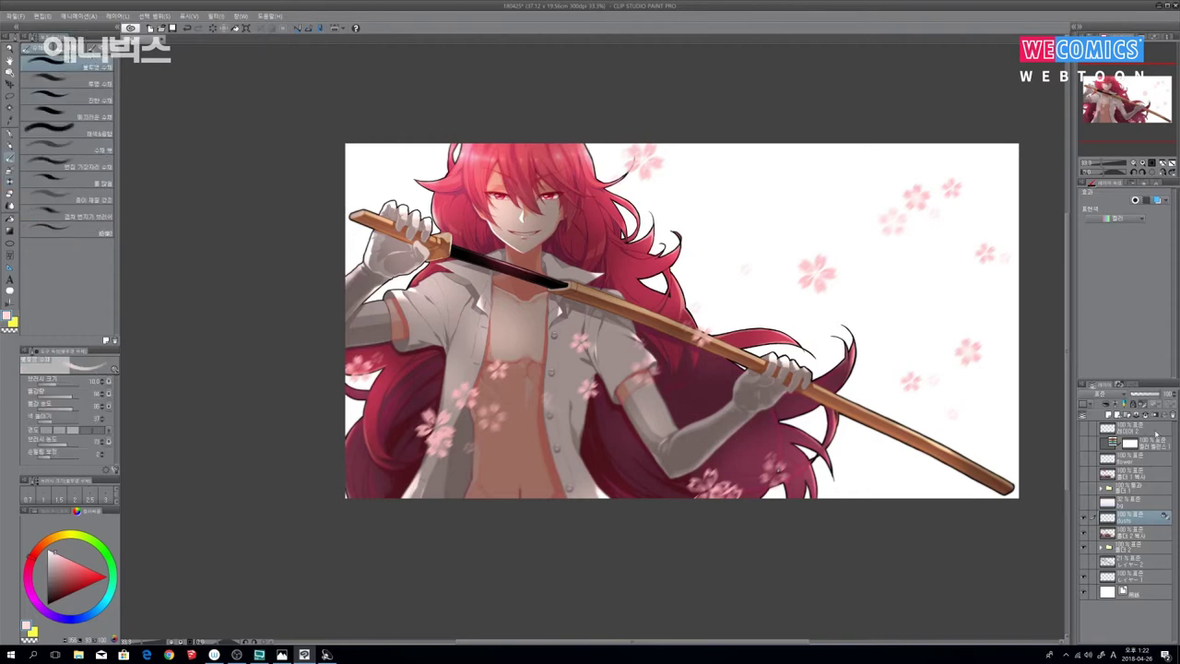
{"action": "left_click", "coordinate": [1144, 405]}
{"action": "left_click", "coordinate": [1144, 405]}
{"action": "key", "text": "bracketright"}
{"action": "key", "text": "bracketright"}
{"action": "key", "text": "bracketright"}
{"action": "key", "text": "bracketright"}
{"action": "key", "text": "bracketright"}
{"action": "key", "text": "bracketright"}
{"action": "key", "text": "bracketright"}
{"action": "key", "text": "bracketright"}
{"action": "key", "text": "bracketright"}
{"action": "key", "text": "bracketright"}
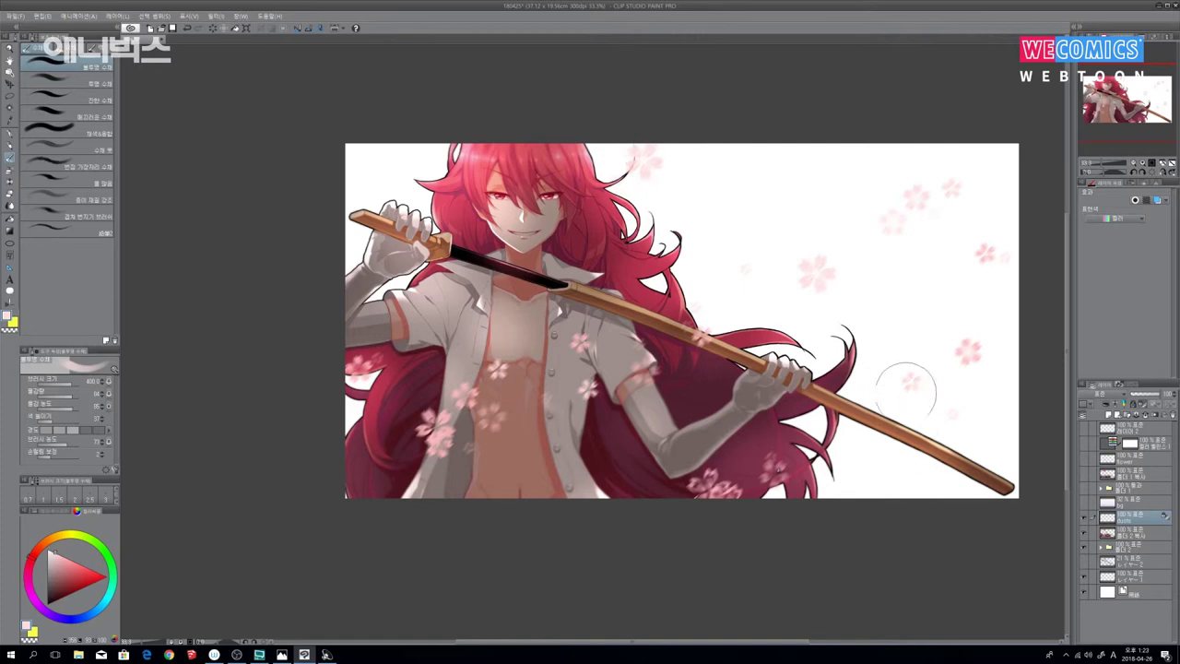
Step: Recolour the blossoms around the hair, shirt and lower right background with a sampled tone and a muted red
{"action": "left_click", "coordinate": [387, 369], "text": "alt"}
{"action": "mouse_move", "coordinate": [361, 367]}
{"action": "left_mouse_down"}
{"action": "mouse_move", "coordinate": [382, 338]}
{"action": "mouse_move", "coordinate": [319, 400]}
{"action": "left_mouse_up"}
{"action": "left_click", "coordinate": [57, 573]}
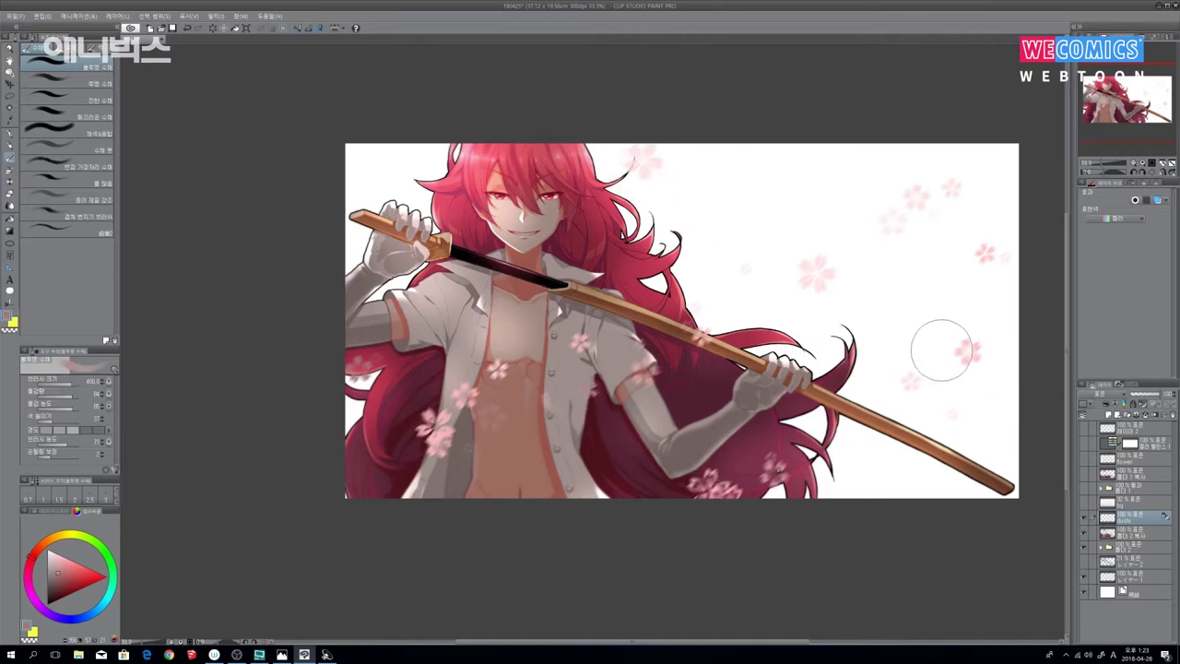
{"action": "left_click", "coordinate": [912, 381]}
{"action": "left_click_drag", "start_coordinate": [610, 404], "coordinate": [621, 363]}
{"action": "left_click_drag", "start_coordinate": [793, 459], "coordinate": [722, 409]}
{"action": "left_click_drag", "start_coordinate": [636, 399], "coordinate": [667, 500]}
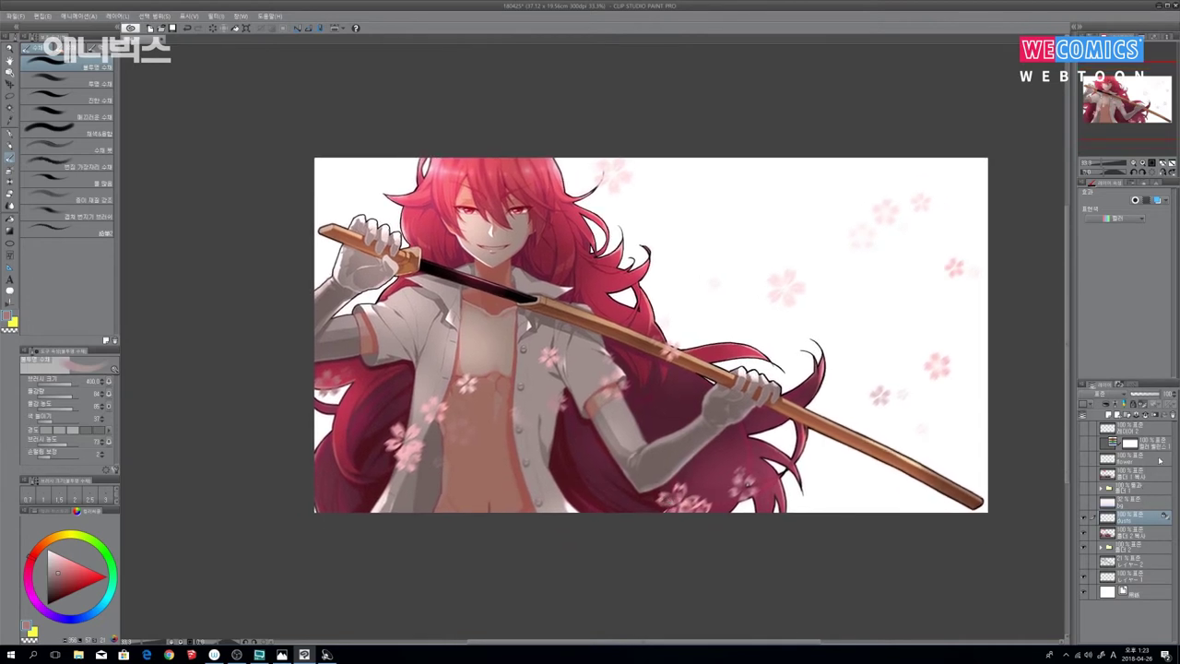
Step: Delete the old hidden colour balance correction layer above the flower layer
{"action": "left_click", "coordinate": [1156, 461]}
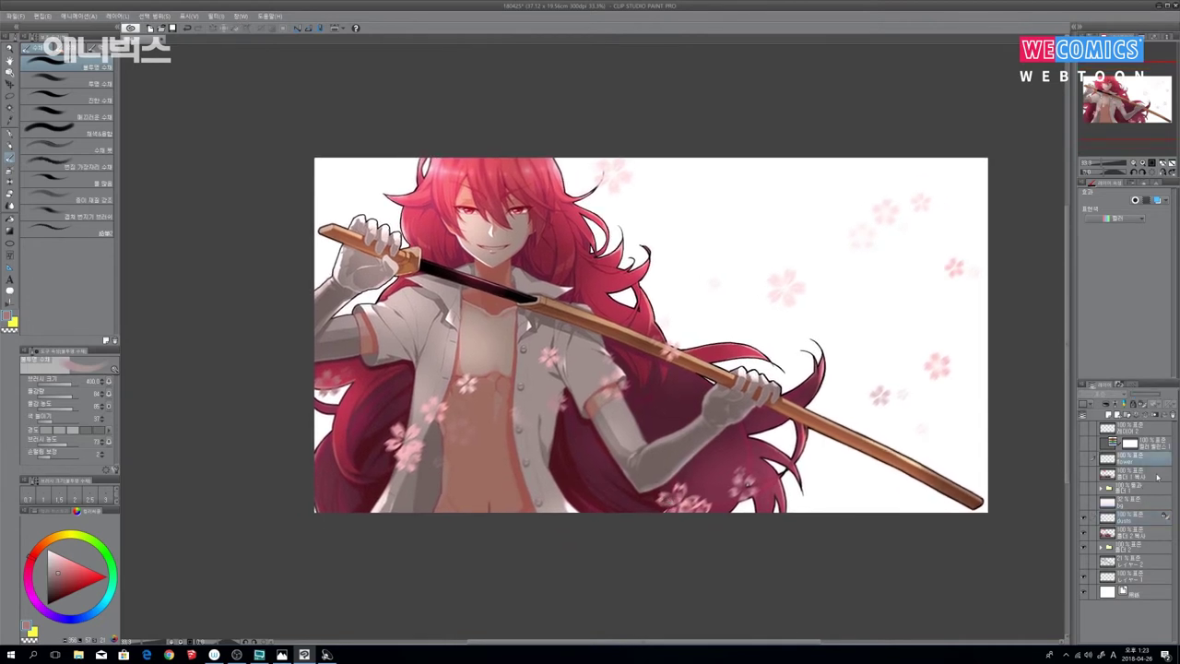
{"action": "left_click", "coordinate": [1154, 448]}
{"action": "left_click", "coordinate": [1171, 415]}
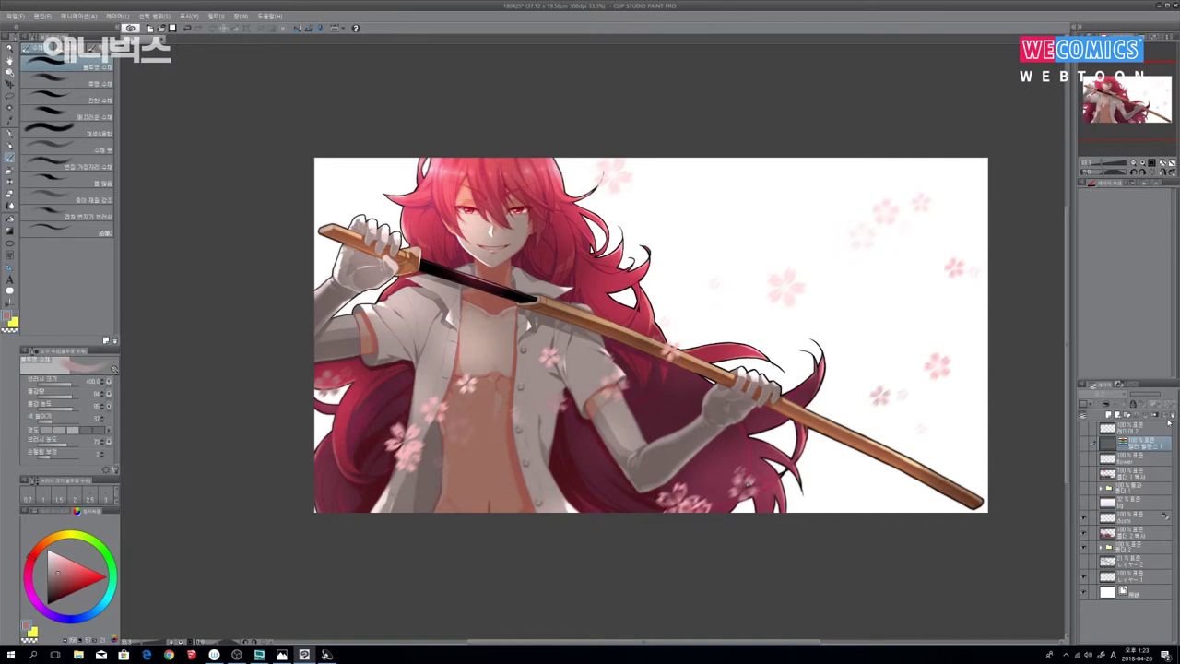
{"action": "left_click", "coordinate": [1172, 416]}
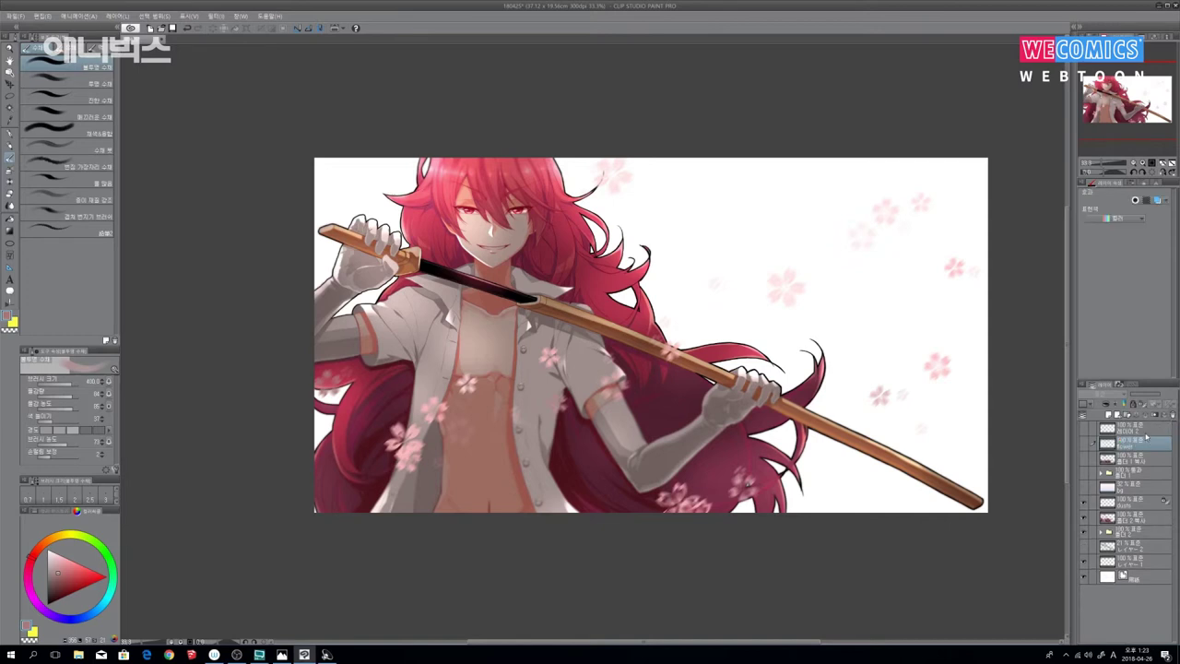
Step: Add a new colour balance correction layer above the topmost layer
{"action": "left_click", "coordinate": [1146, 433]}
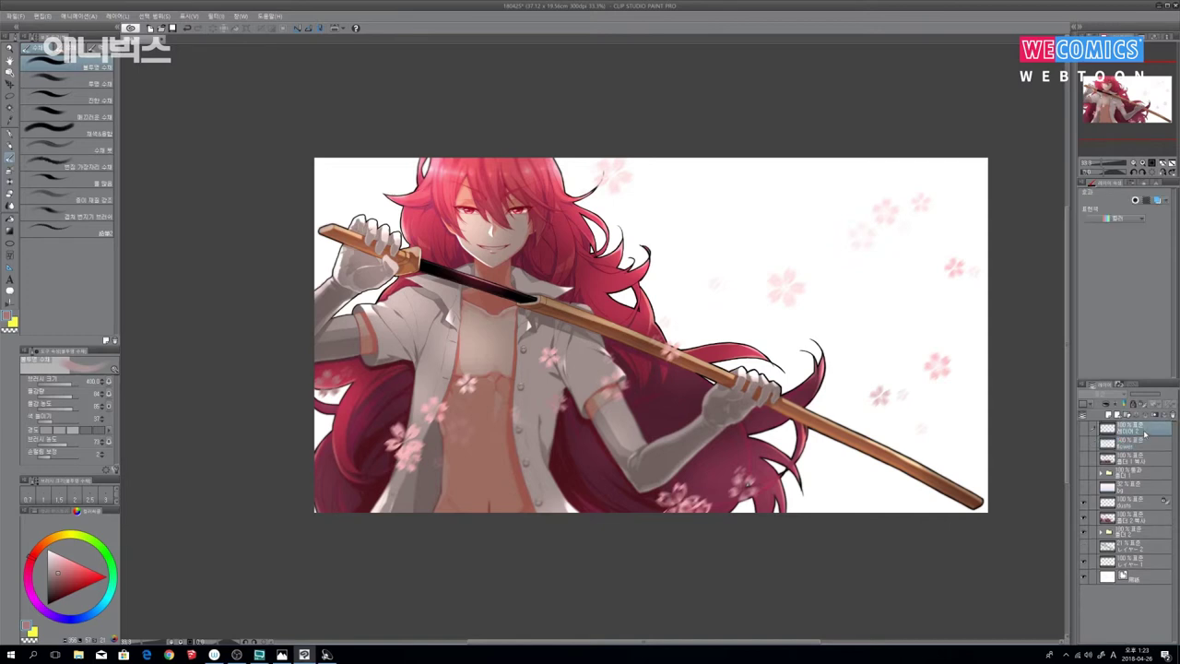
{"action": "right_click", "coordinate": [1146, 433]}
{"action": "mouse_move", "coordinate": [1138, 216]}
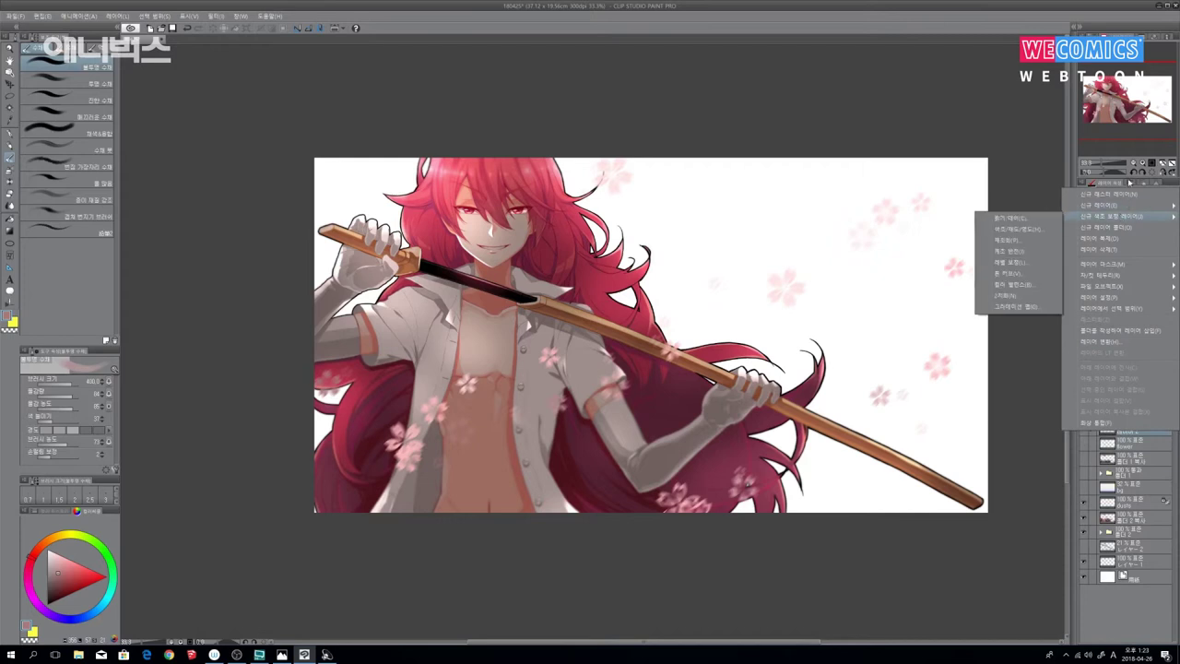
{"action": "left_click", "coordinate": [1155, 479]}
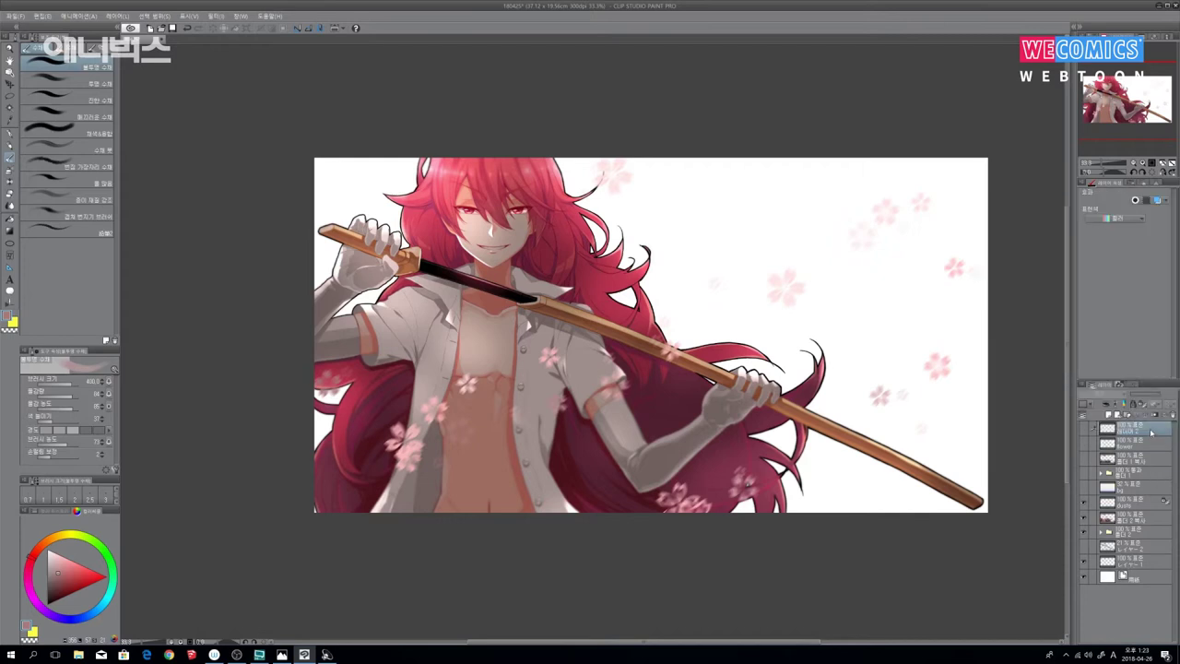
{"action": "right_click", "coordinate": [1151, 433]}
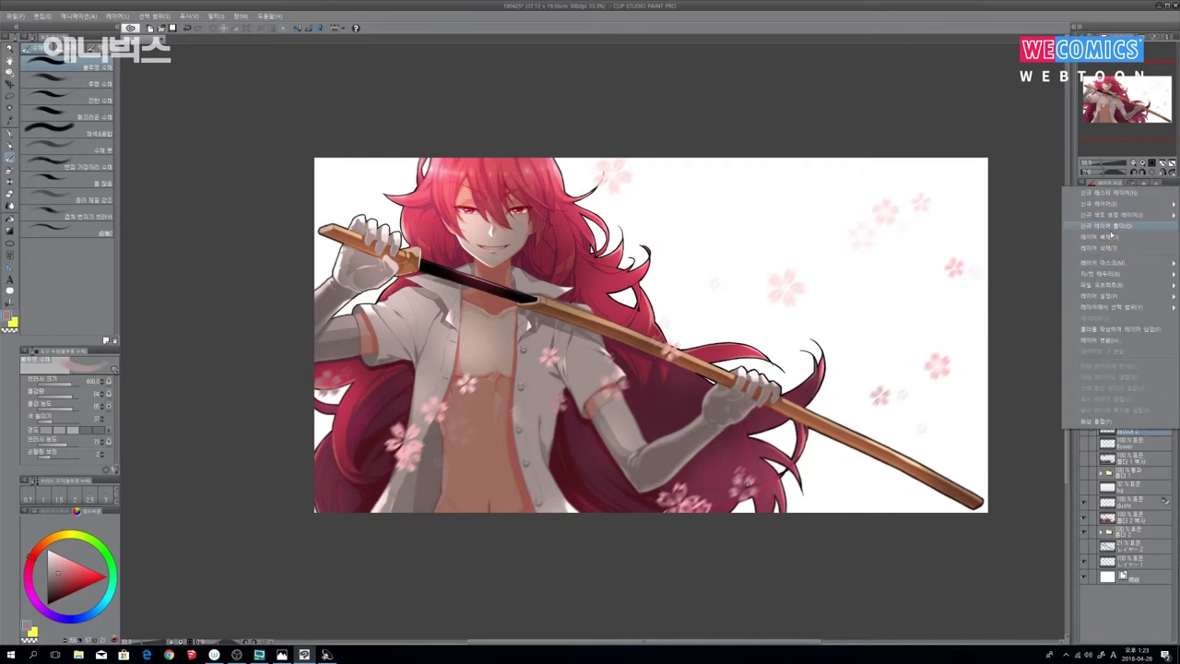
{"action": "mouse_move", "coordinate": [1120, 218]}
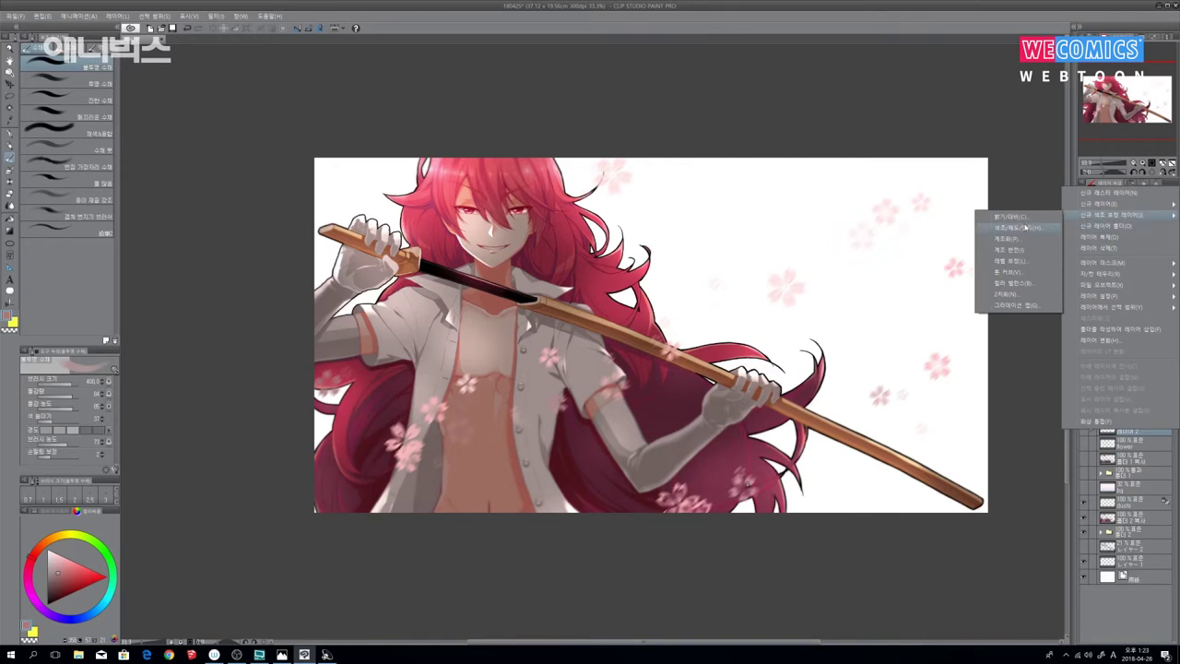
{"action": "left_click", "coordinate": [1027, 284]}
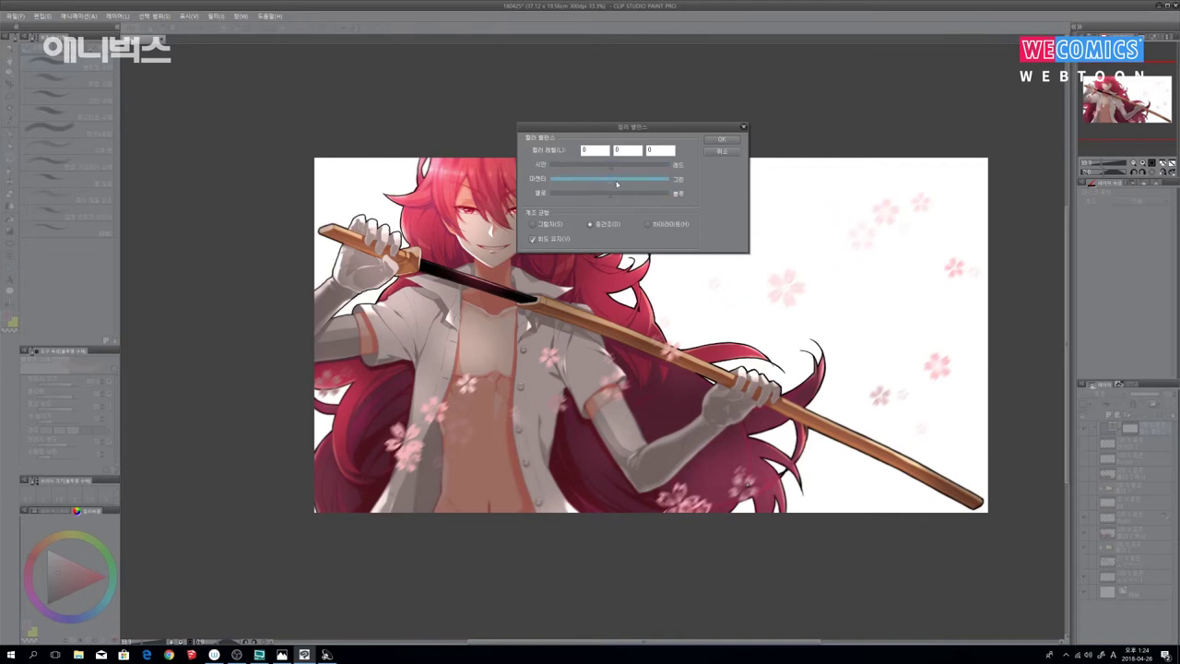
Step: Set the correction layer's midtone colour levels to 21, -17 and 8 for a pinker tint
{"action": "left_click_drag", "start_coordinate": [635, 173], "coordinate": [620, 170]}
{"action": "left_click_drag", "start_coordinate": [632, 126], "coordinate": [819, 162]}
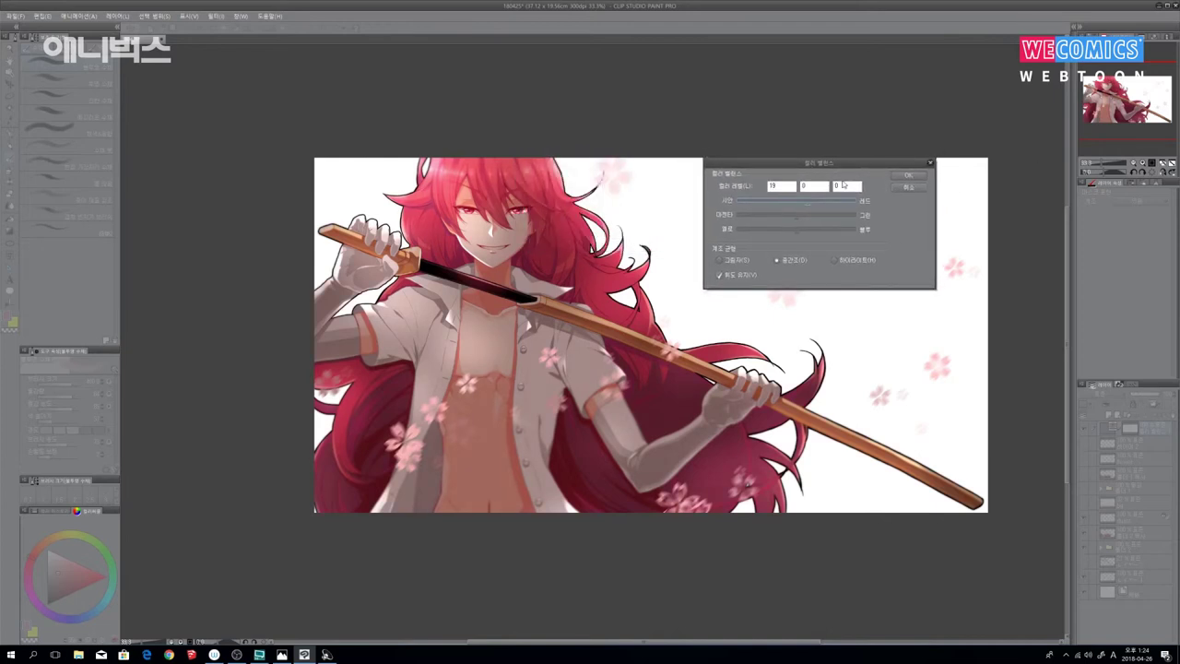
{"action": "left_click_drag", "start_coordinate": [808, 206], "coordinate": [787, 224]}
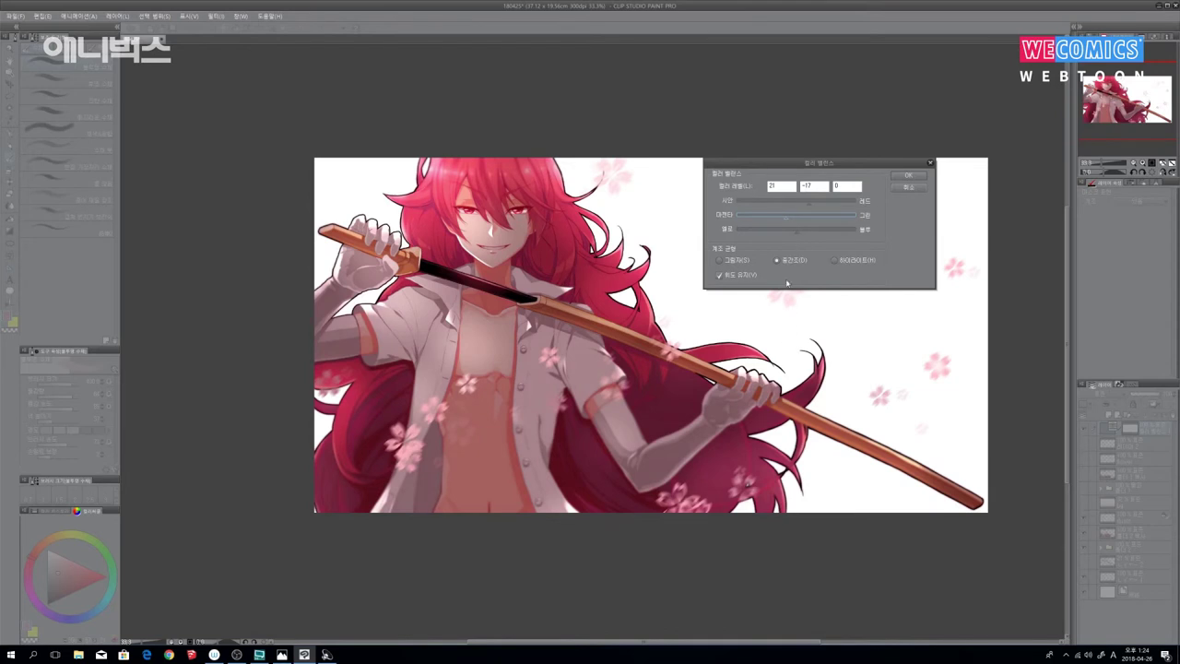
{"action": "mouse_move", "coordinate": [807, 233]}
{"action": "left_mouse_down"}
{"action": "mouse_move", "coordinate": [788, 237]}
{"action": "mouse_move", "coordinate": [803, 237]}
{"action": "left_mouse_up"}
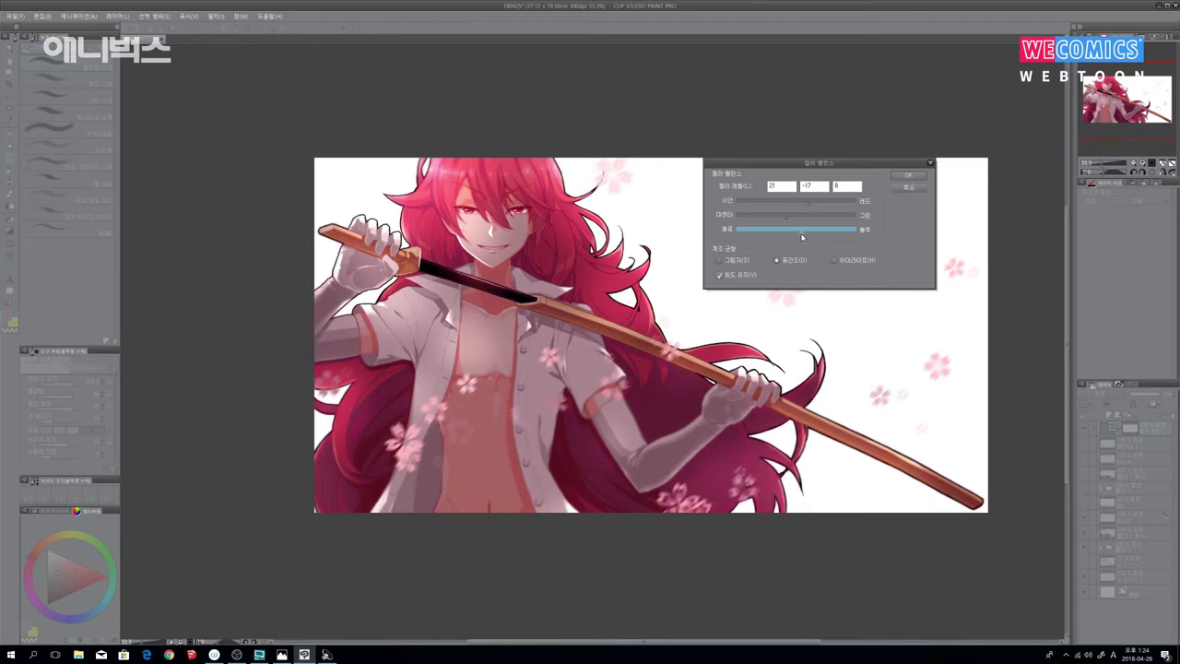
{"action": "key", "text": "Return"}
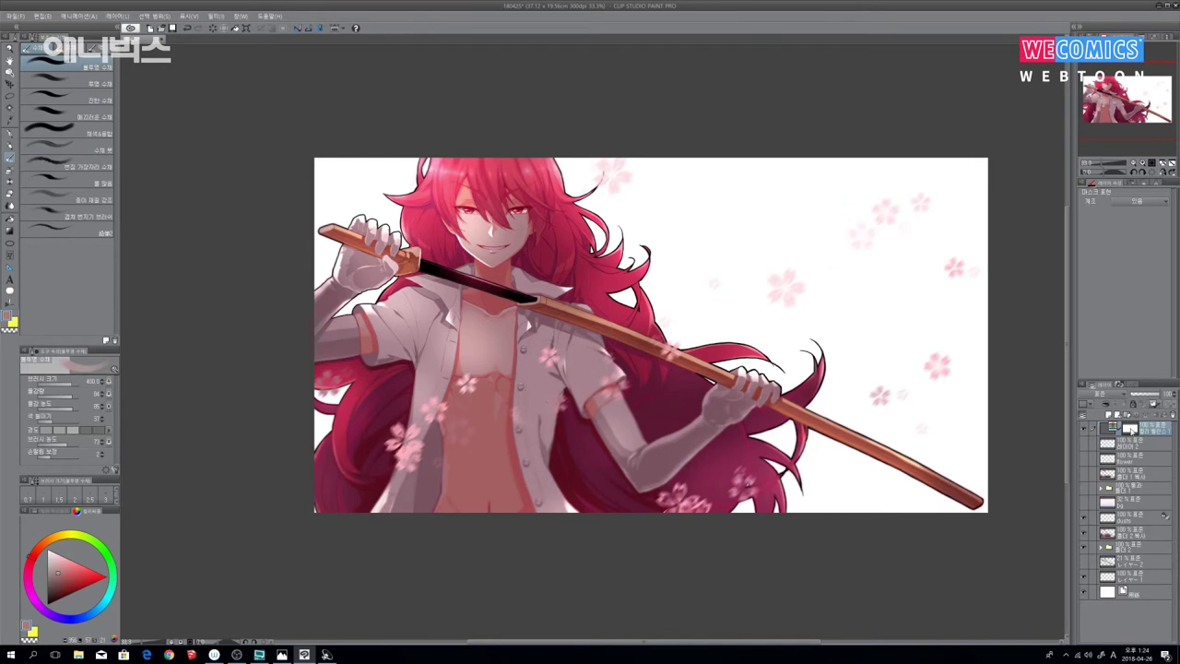
Step: Duplicate the colour balance layer and erase its effect over the upper figure with the soft eraser at size 1000
{"action": "right_click", "coordinate": [1159, 433]}
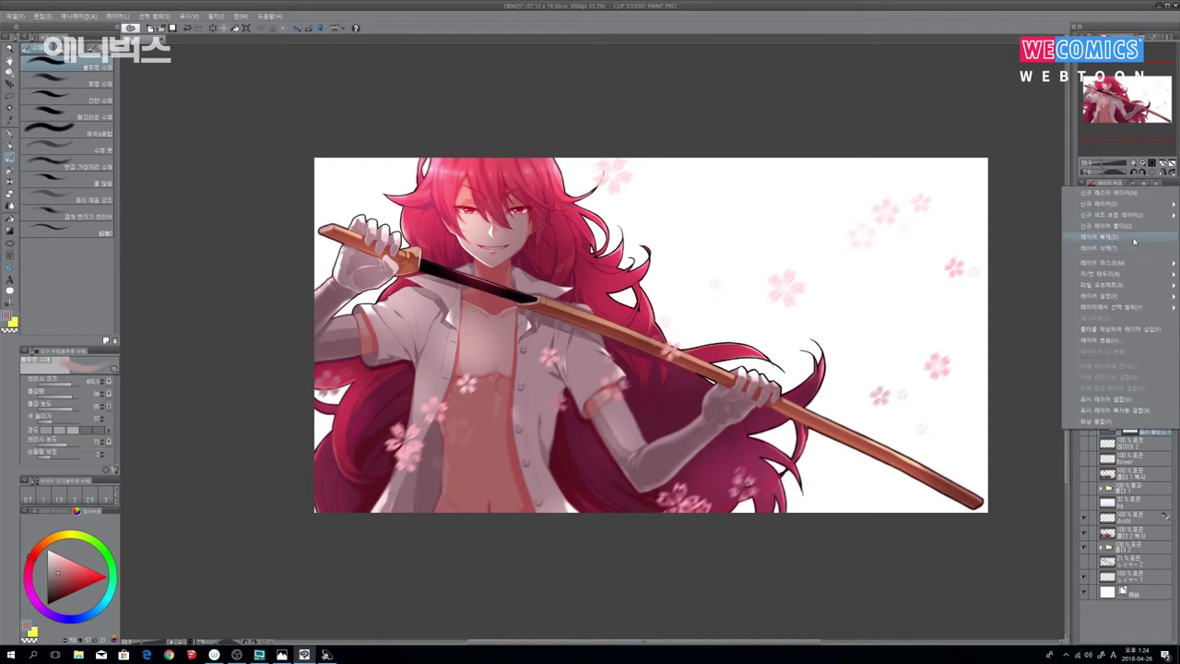
{"action": "left_click", "coordinate": [1133, 238]}
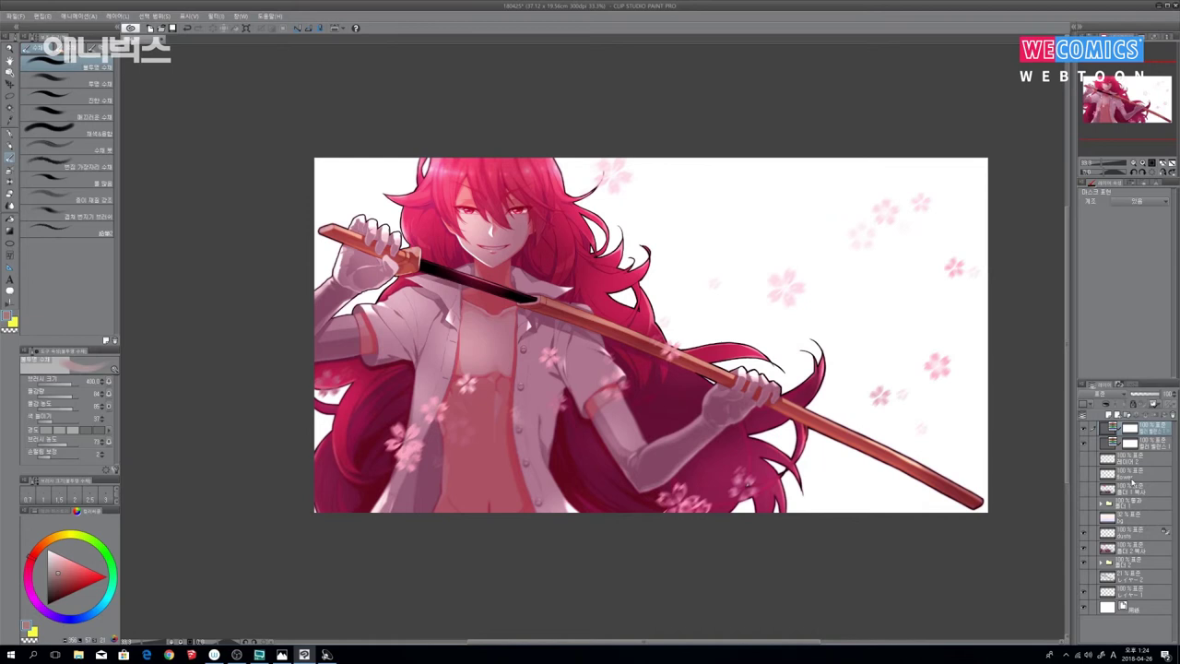
{"action": "left_click", "coordinate": [1161, 431]}
{"action": "key", "text": "e"}
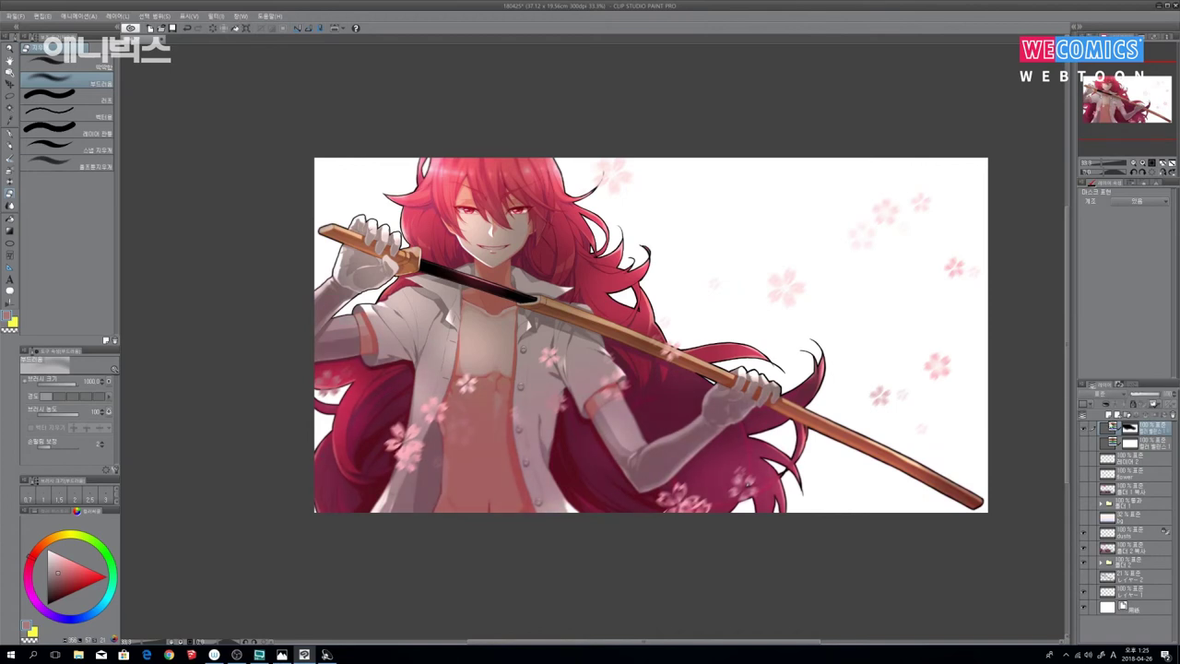
Step: Adjust the duplicated colour balance layer's midtones and set its shadow levels to -8, 17 and 27
{"action": "key", "text": "ctrl+b"}
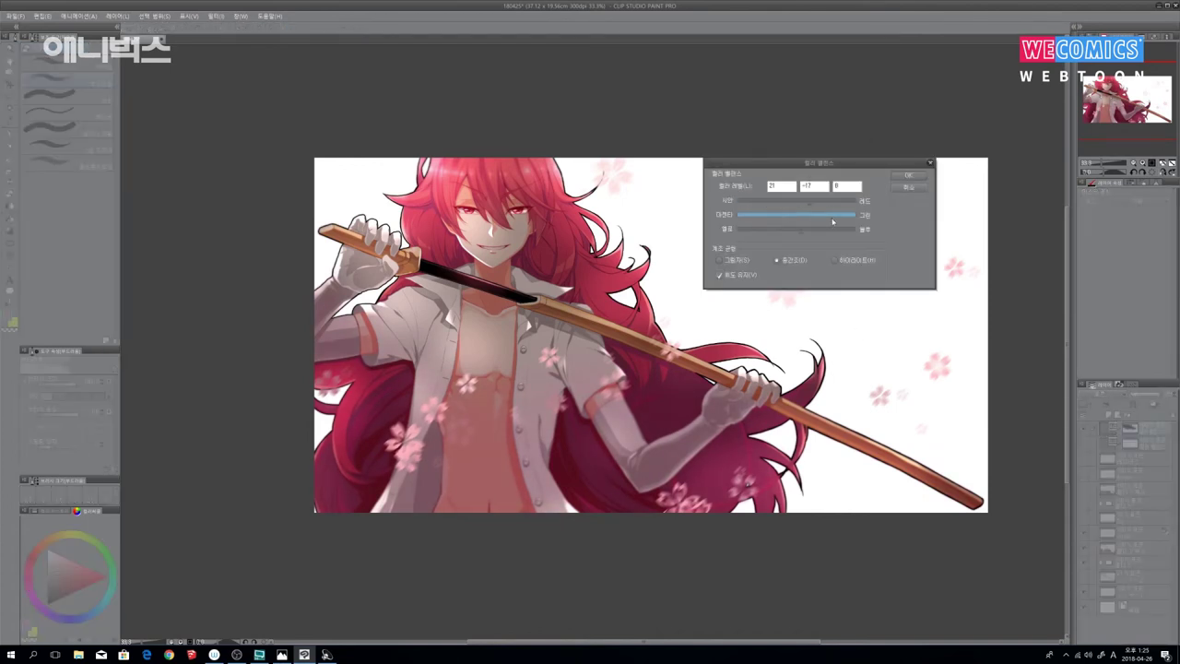
{"action": "left_click_drag", "start_coordinate": [827, 207], "coordinate": [762, 235]}
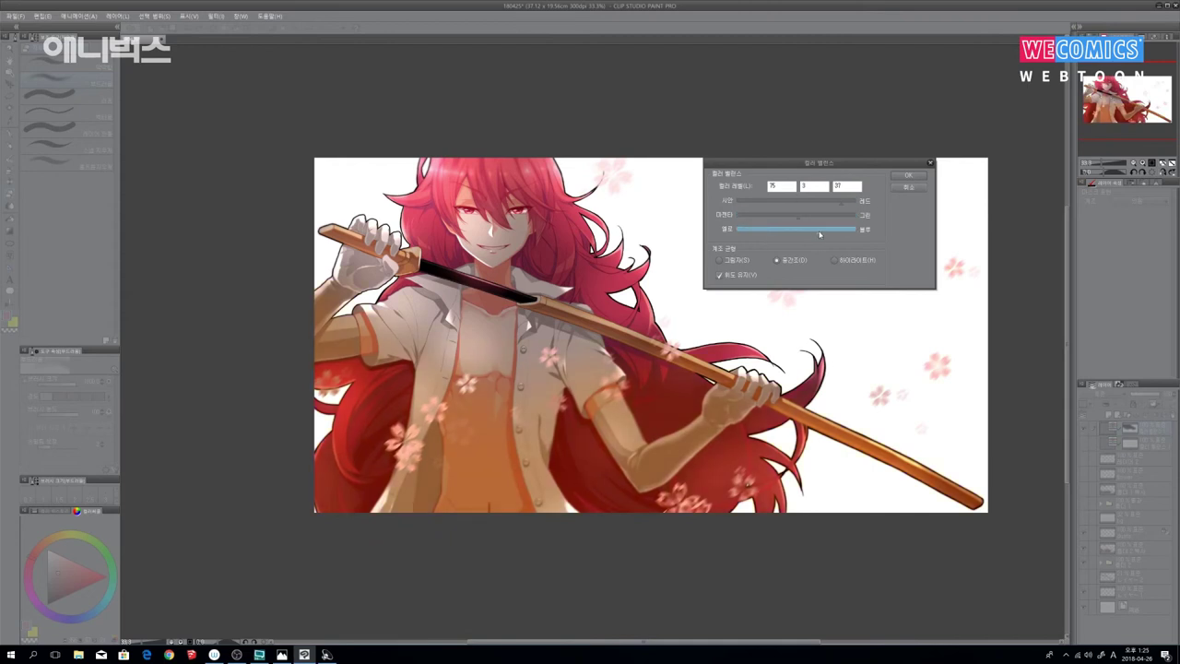
{"action": "left_click", "coordinate": [740, 262]}
{"action": "left_click", "coordinate": [818, 231]}
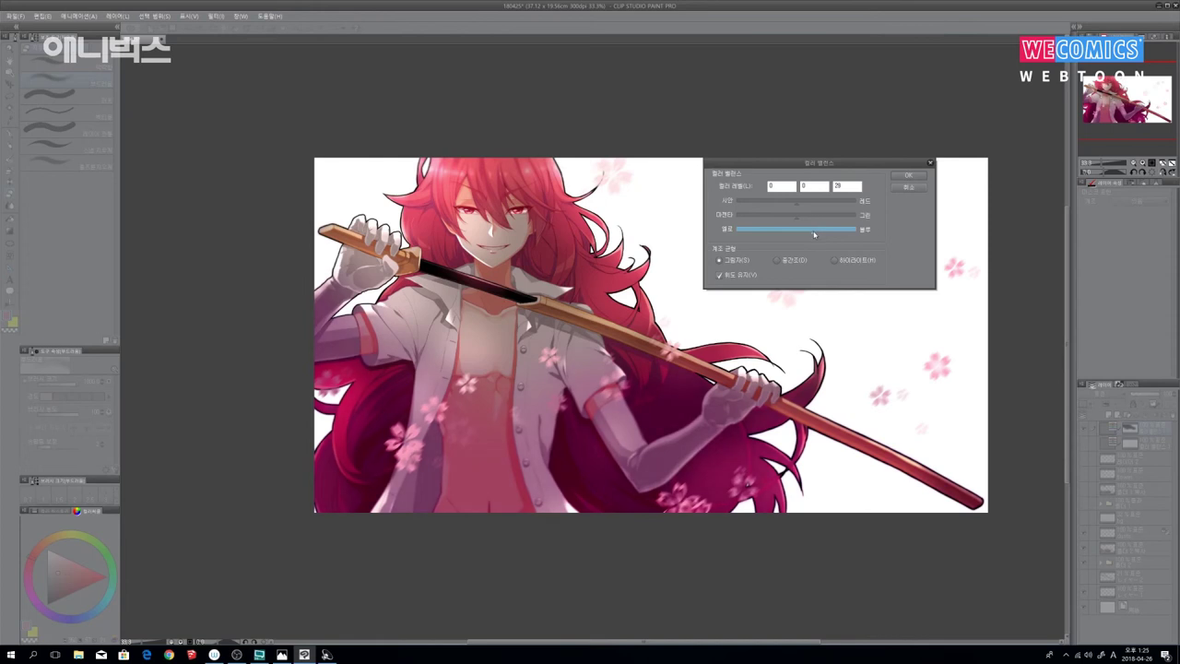
{"action": "left_click", "coordinate": [799, 218]}
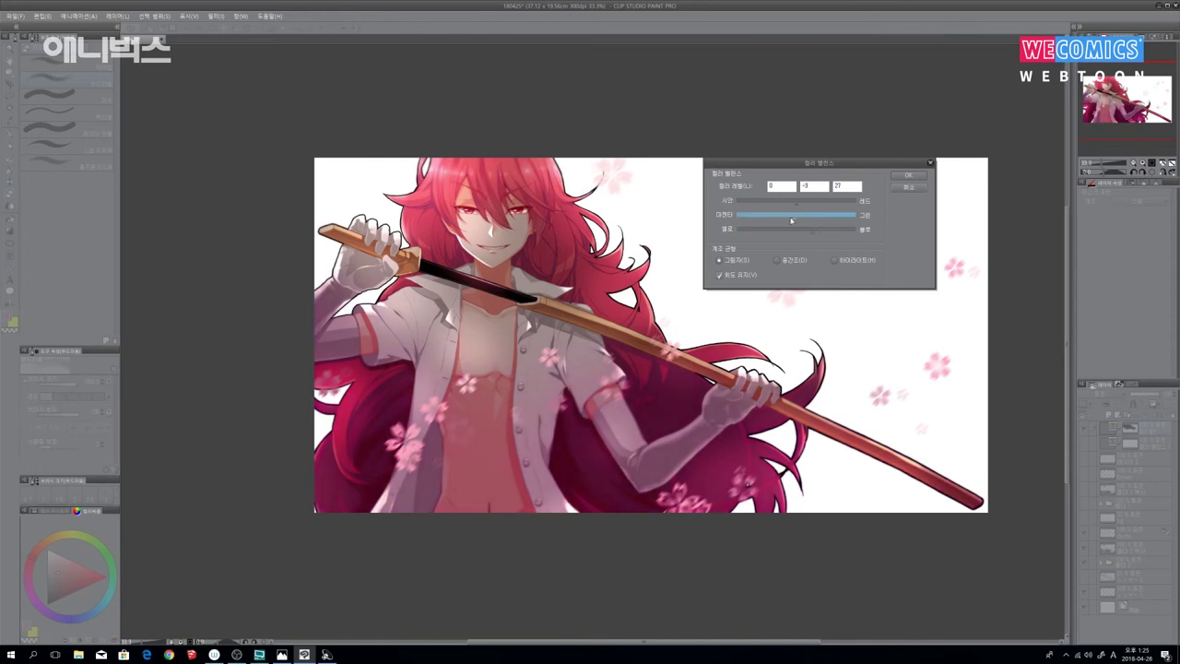
{"action": "left_click_drag", "start_coordinate": [799, 219], "coordinate": [809, 219]}
{"action": "left_click", "coordinate": [799, 200]}
{"action": "left_click_drag", "start_coordinate": [808, 204], "coordinate": [792, 206]}
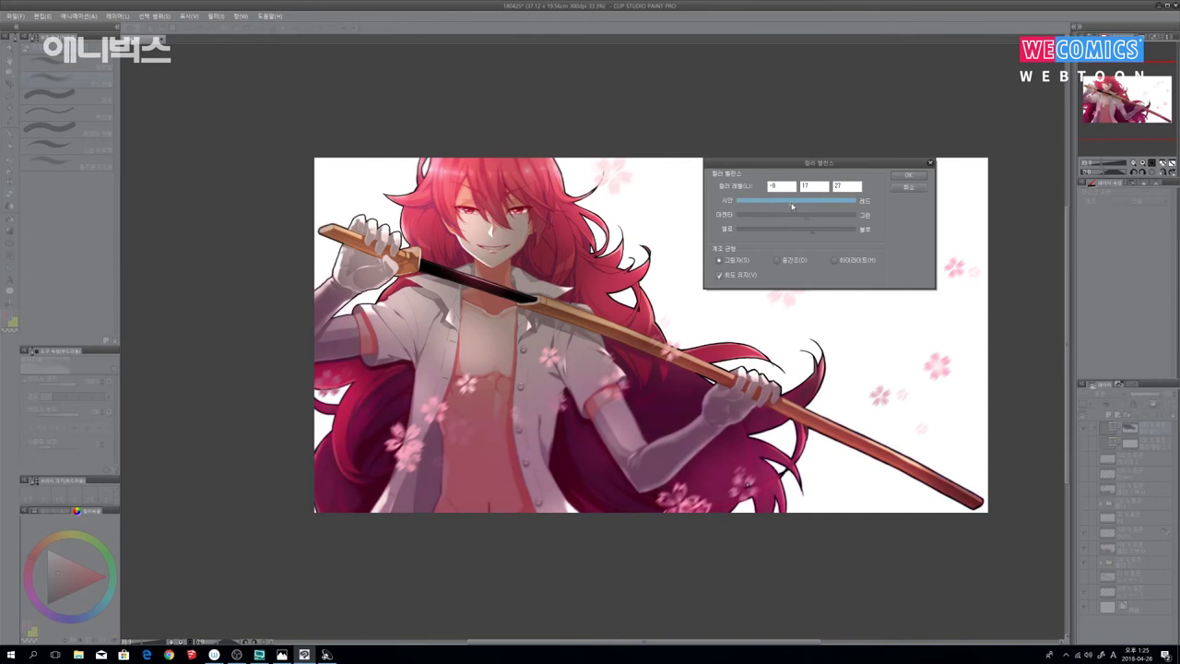
Step: Adjust the highlight levels of the duplicated colour balance layer and apply the correction
{"action": "left_click", "coordinate": [835, 260]}
{"action": "left_click_drag", "start_coordinate": [806, 202], "coordinate": [795, 235]}
{"action": "key", "text": "Return"}
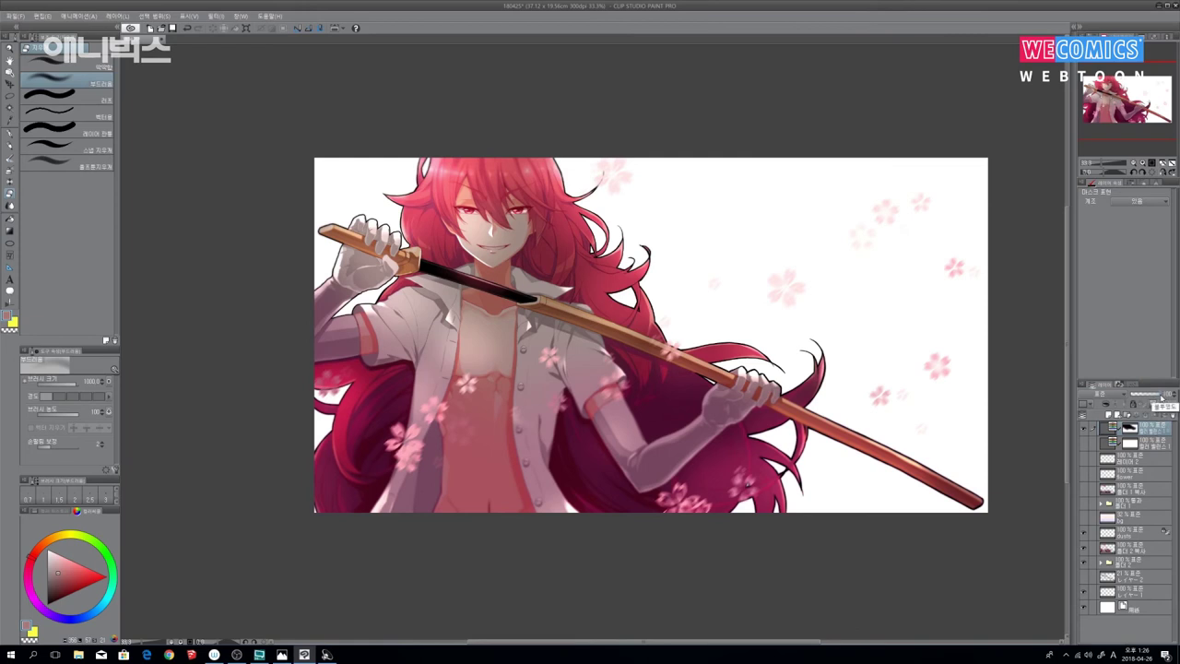
Step: Lower the opacity of the duplicated colour balance layer to weaken its purple tint
{"action": "mouse_move", "coordinate": [1160, 398]}
{"action": "left_mouse_down"}
{"action": "mouse_move", "coordinate": [1135, 394]}
{"action": "mouse_move", "coordinate": [1151, 395]}
{"action": "left_mouse_up"}
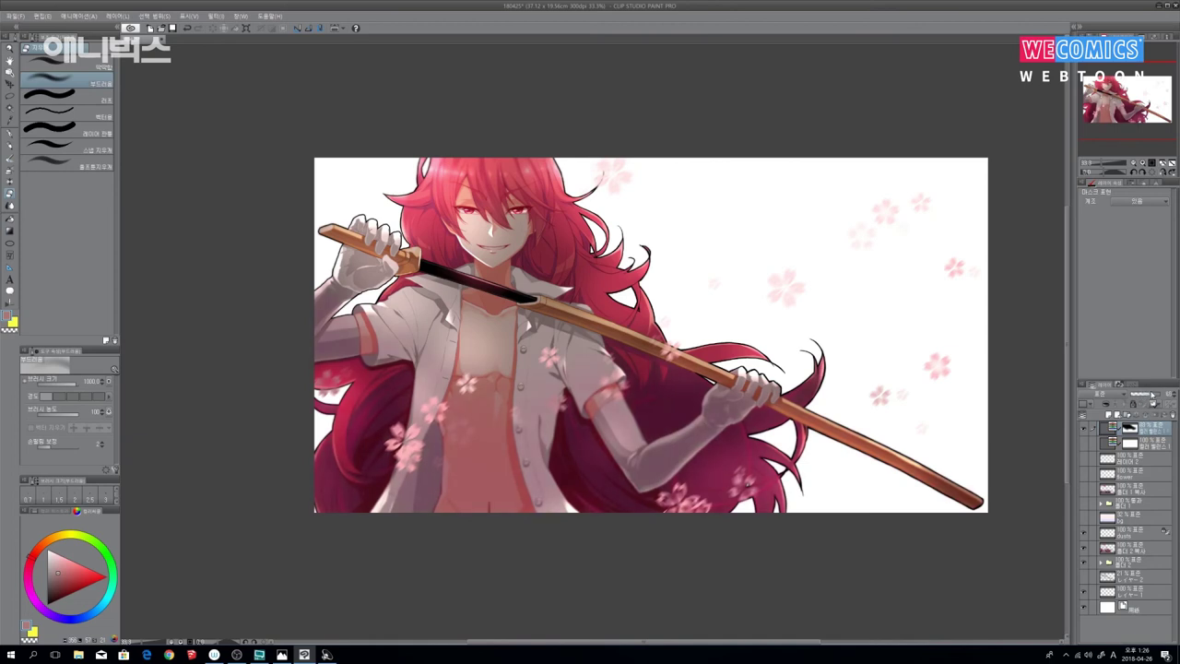
{"action": "mouse_move", "coordinate": [1152, 394]}
{"action": "left_mouse_down"}
{"action": "mouse_move", "coordinate": [1163, 394]}
{"action": "mouse_move", "coordinate": [1150, 395]}
{"action": "left_mouse_up"}
{"action": "left_click", "coordinate": [1158, 426]}
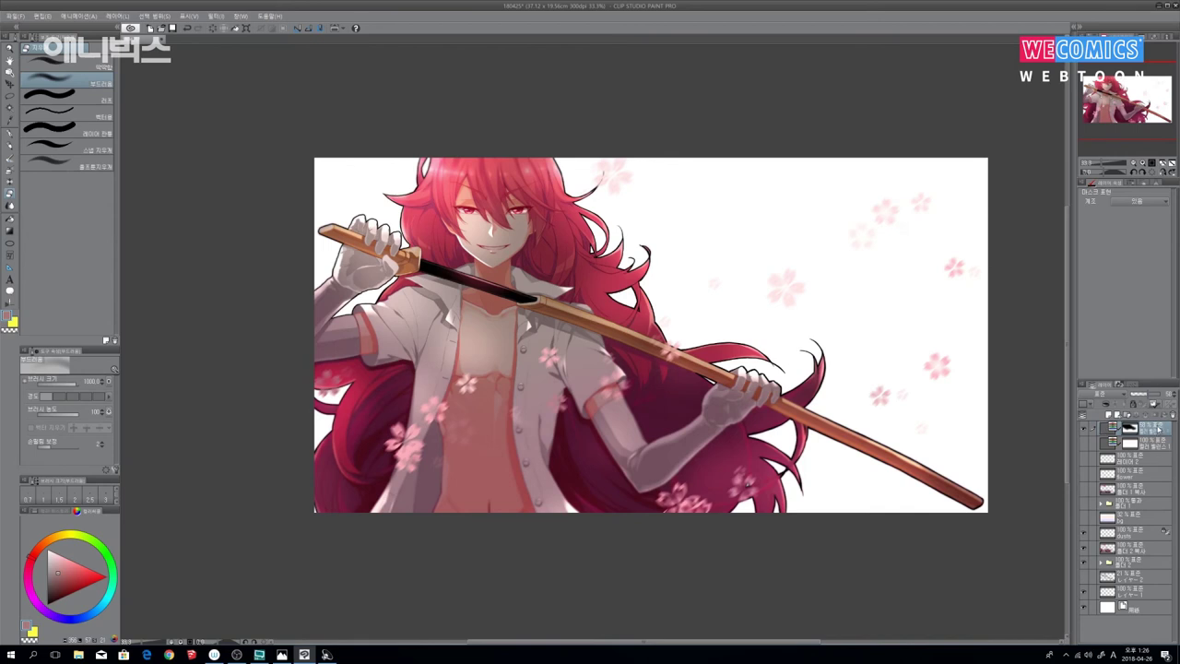